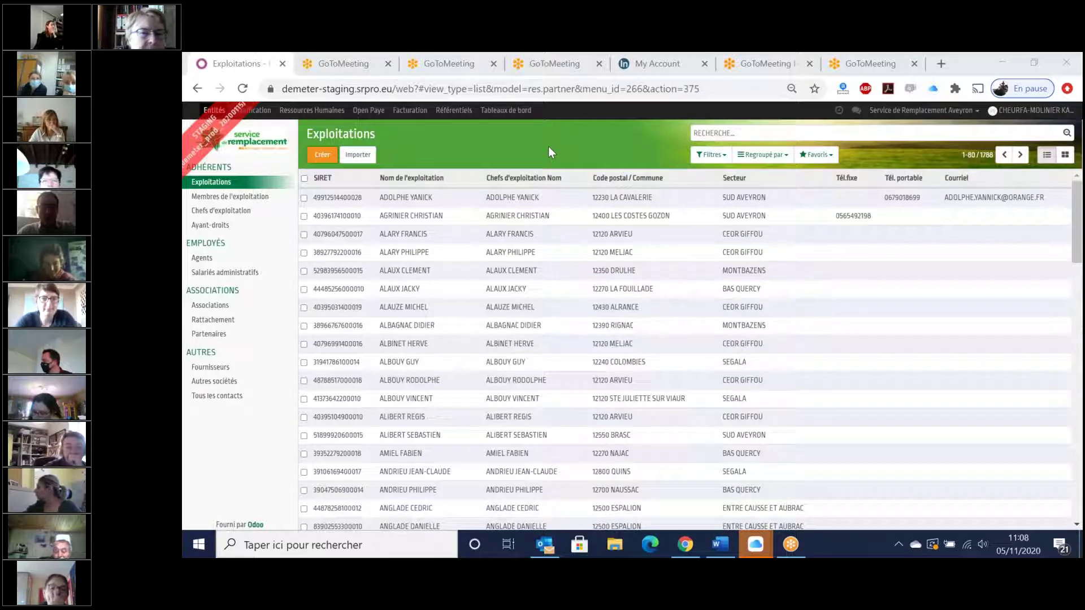
- Bring the browser forward and open Planification to show the 2–8 November 2020 farm planning
click(267, 116)
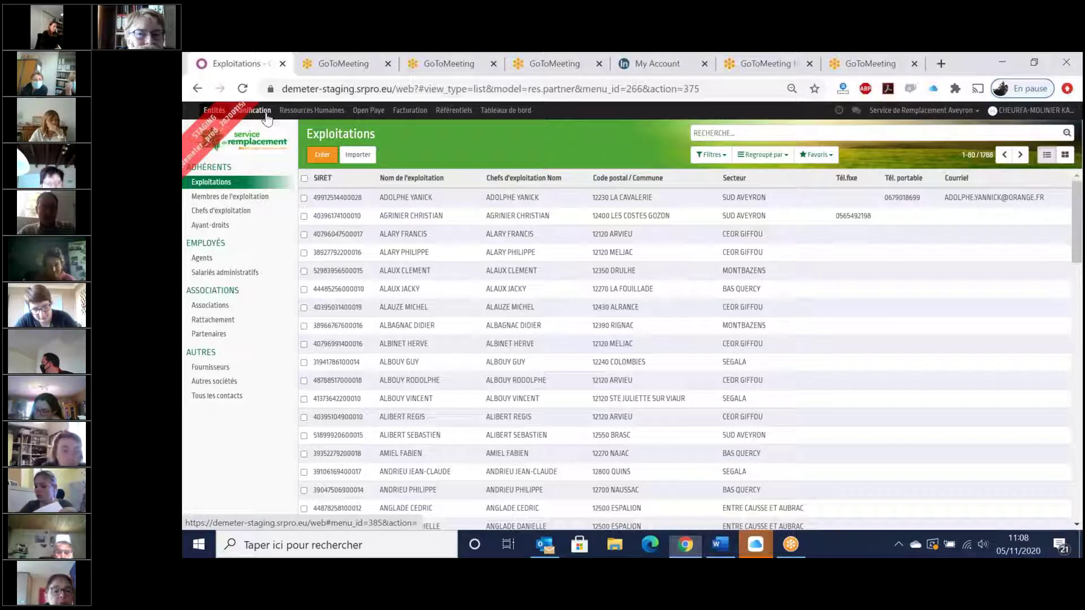
click(266, 115)
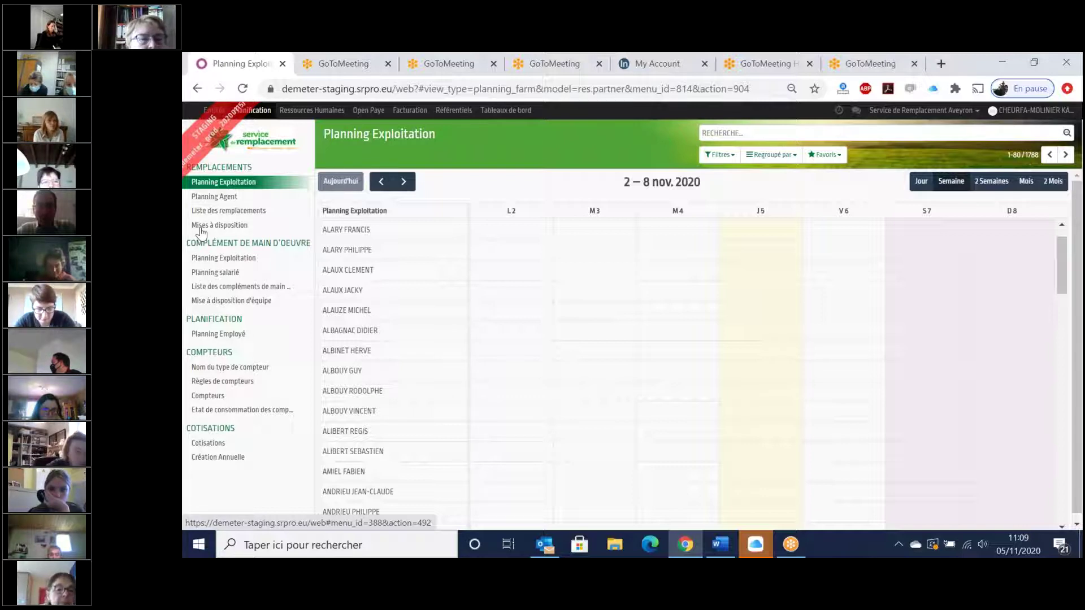
click(225, 185)
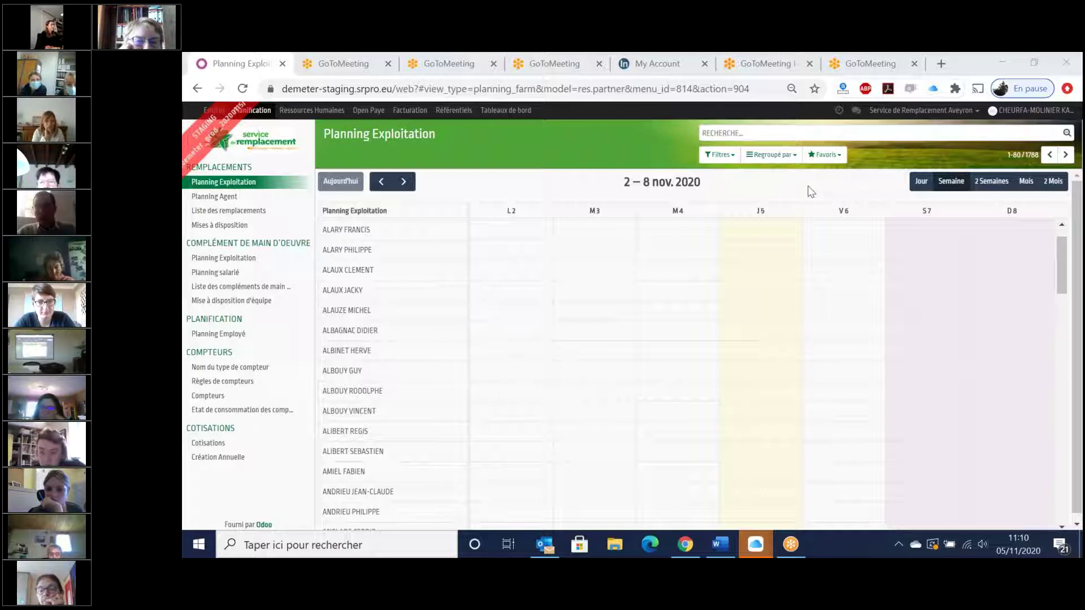
click(978, 182)
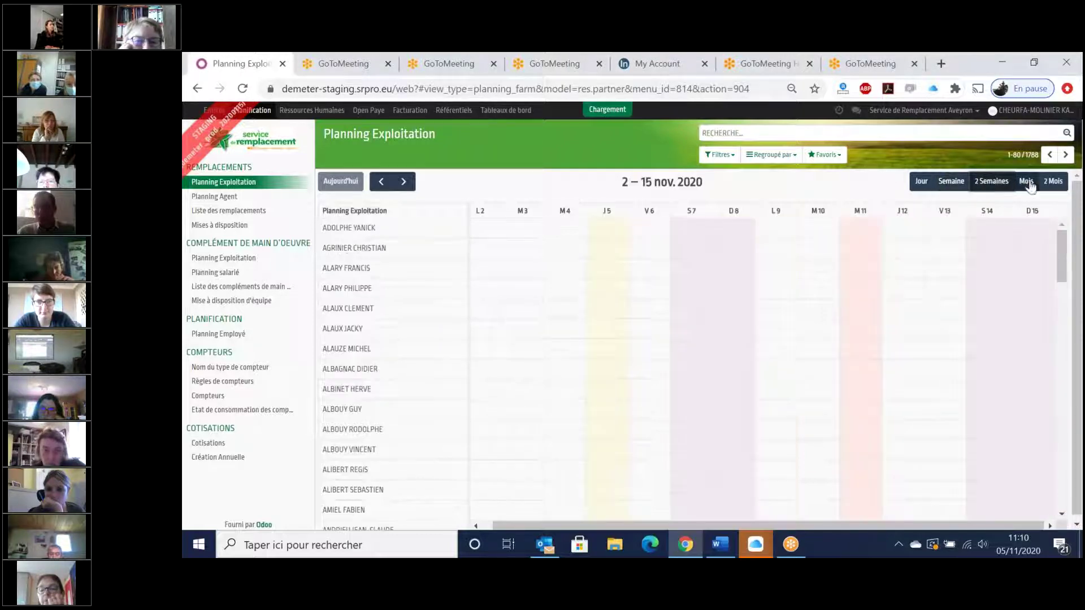
click(1026, 181)
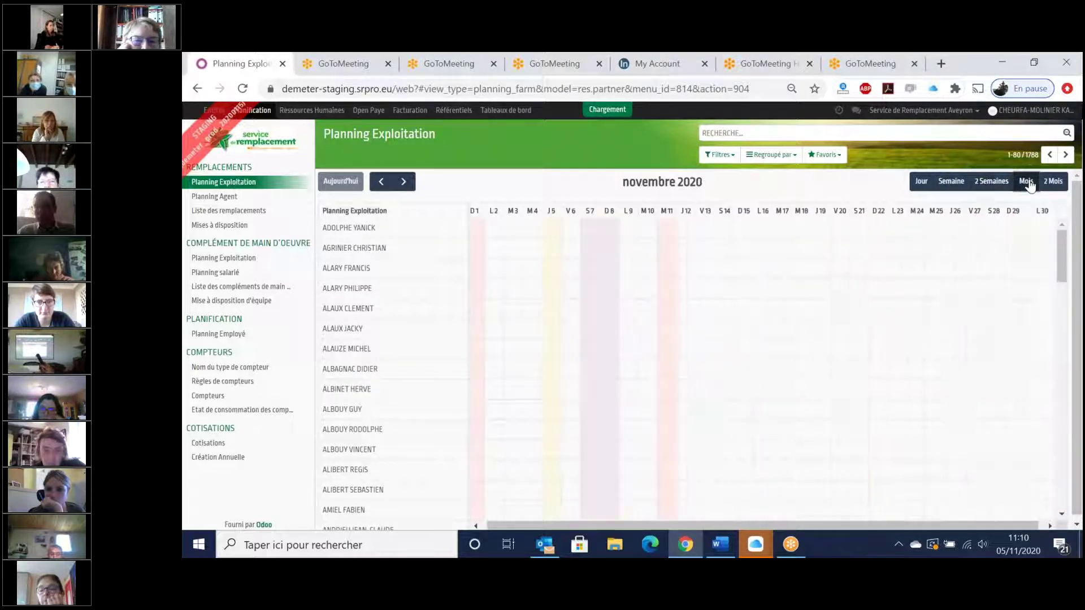
click(1045, 179)
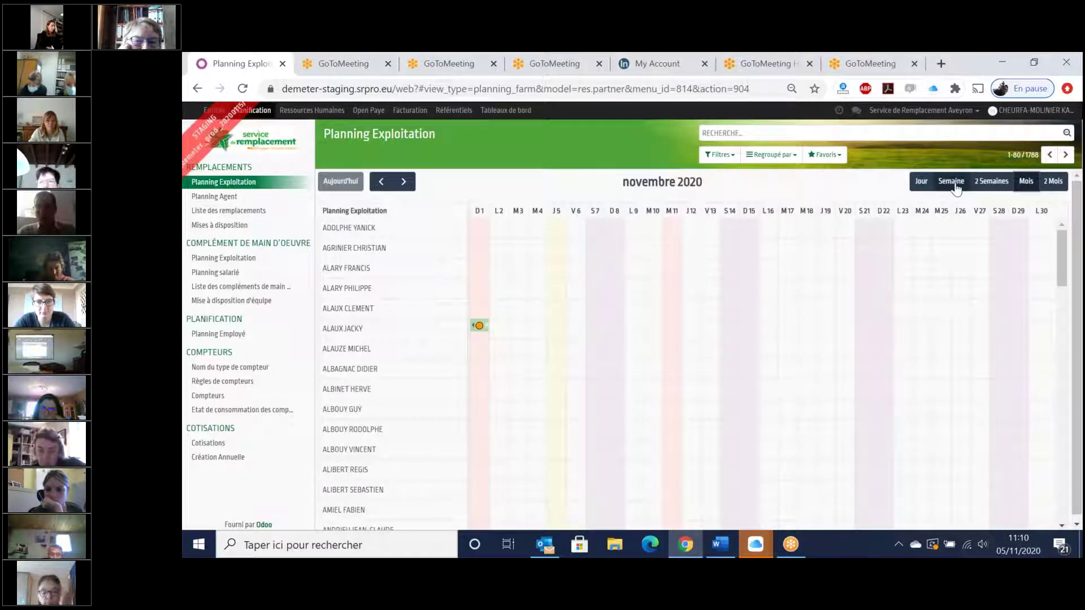
click(954, 184)
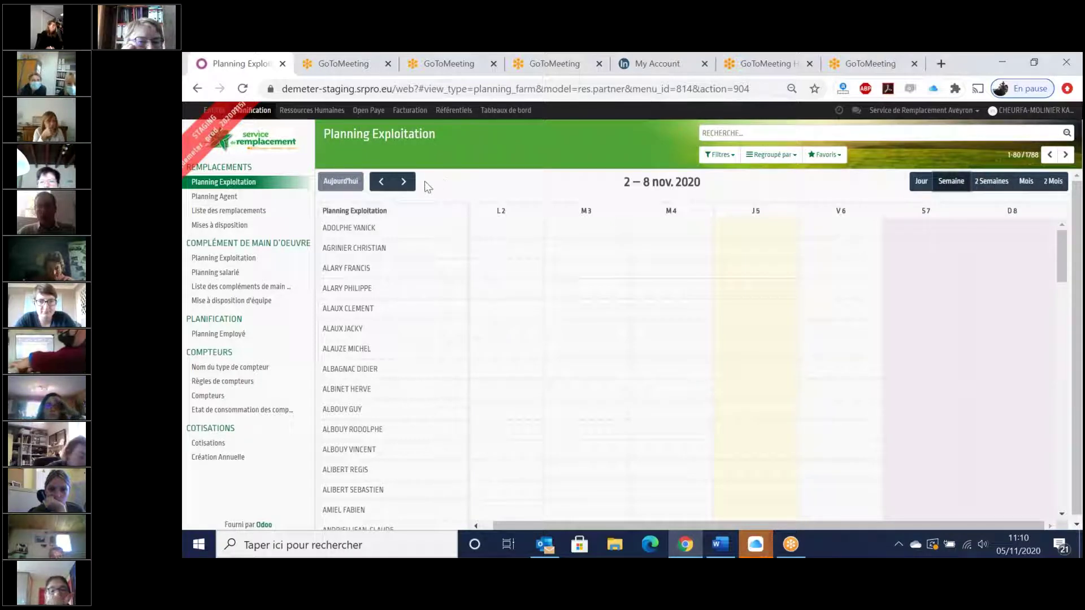
click(403, 181)
click(380, 181)
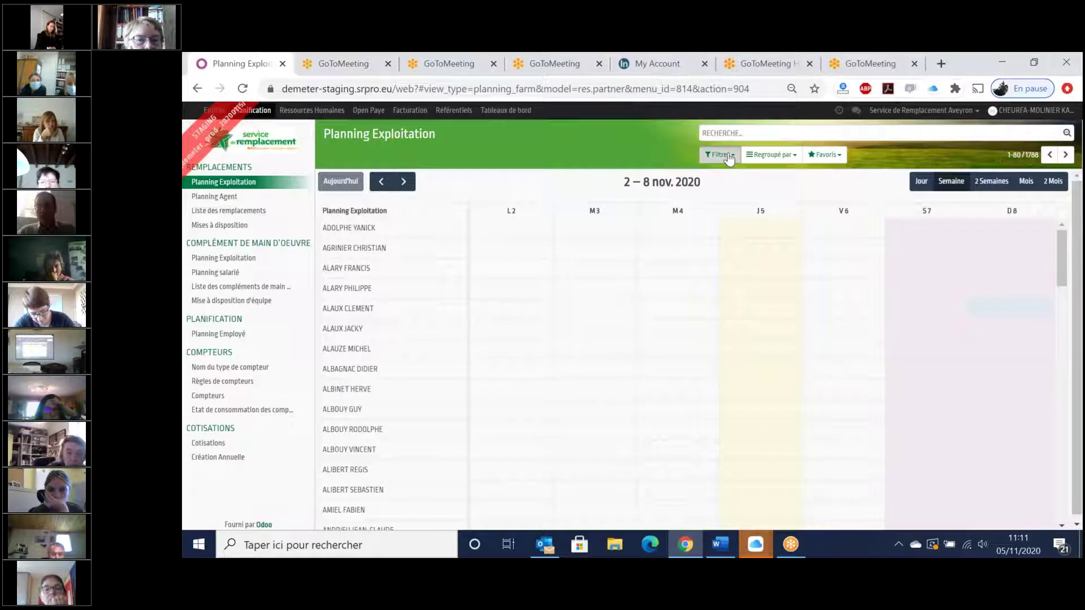
click(729, 156)
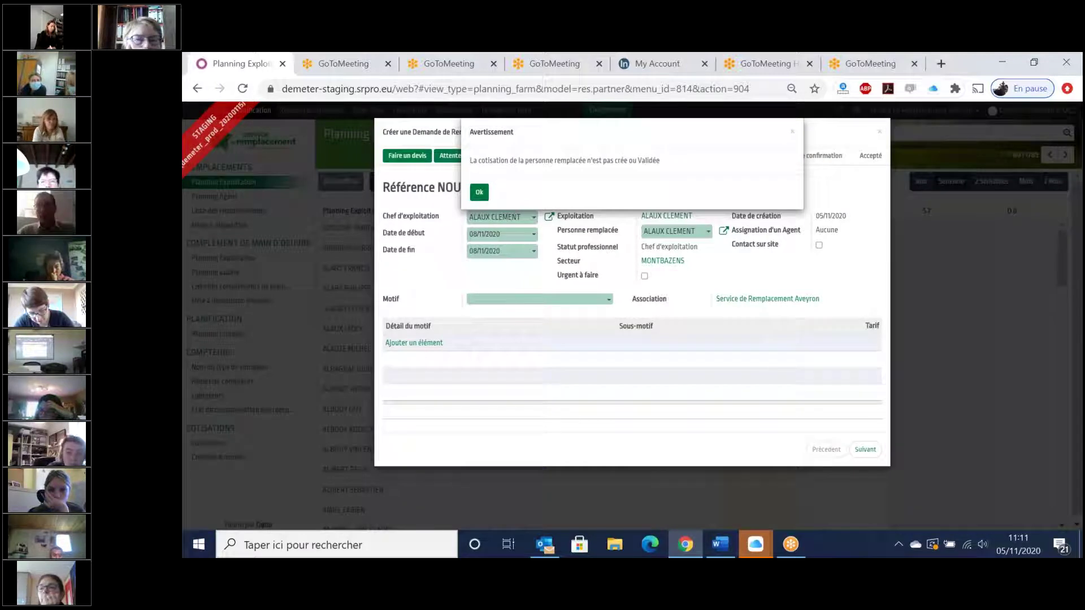
key(Escape)
key(Escape)
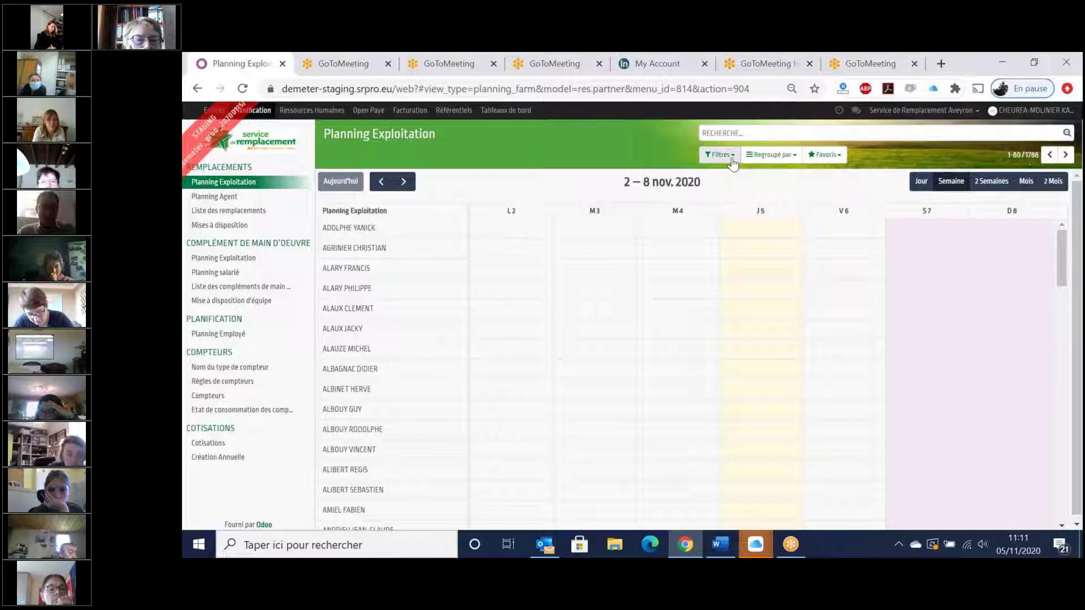
click(733, 158)
click(675, 148)
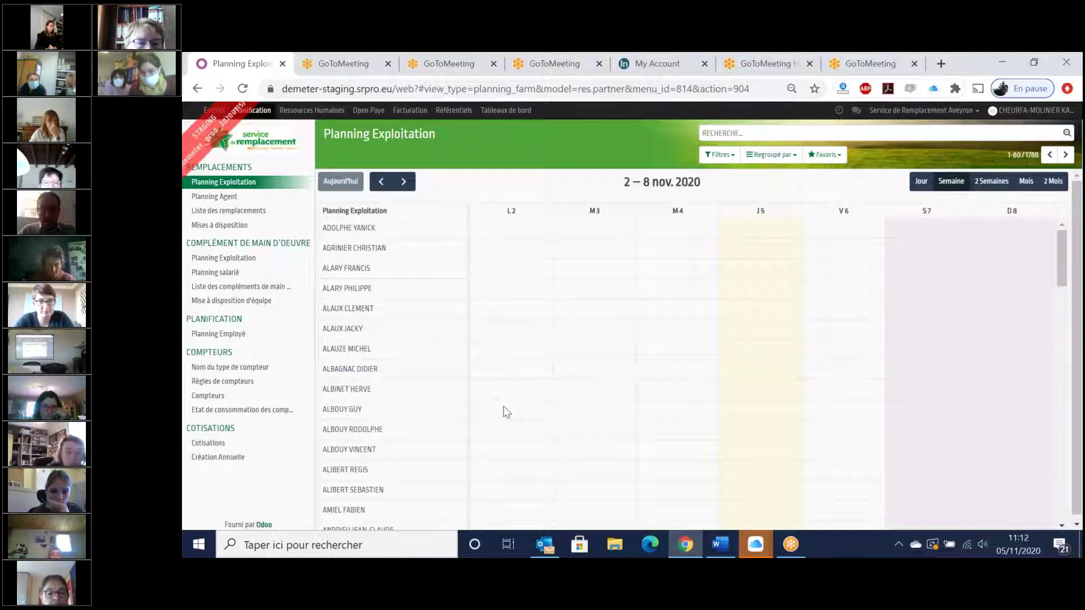
drag(503, 406, 658, 416)
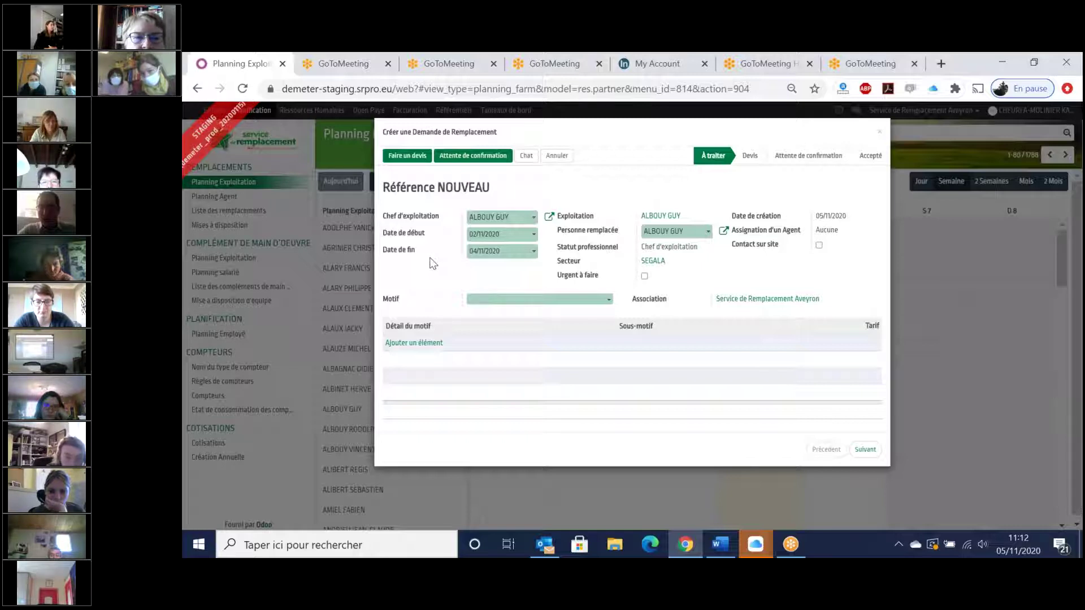
- Set the motif to Congés with detail Congés non salarié non aidé and sub-motif CONGES
click(558, 300)
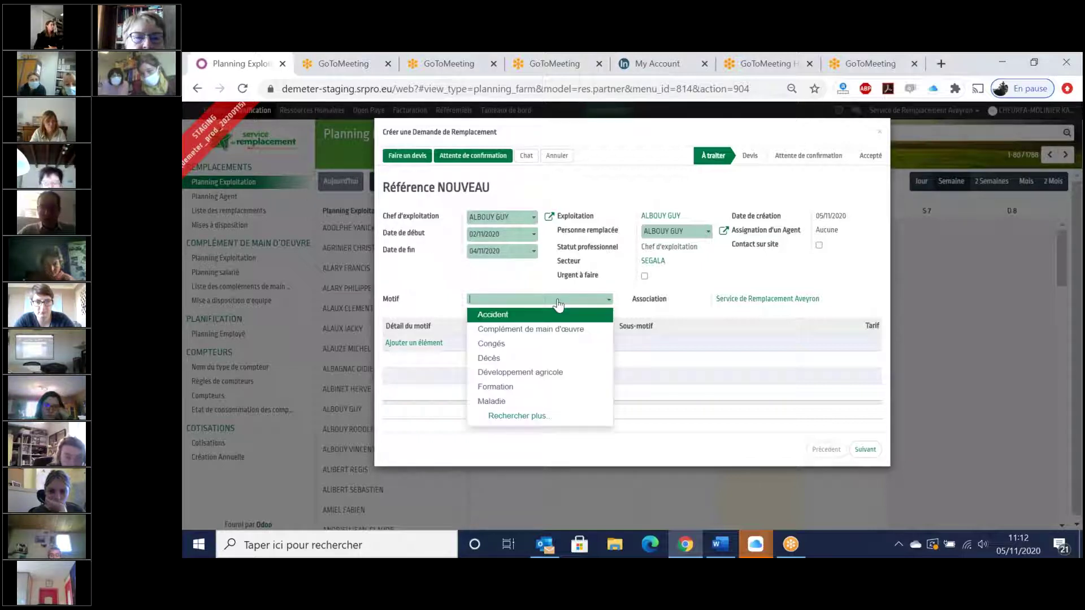
click(512, 346)
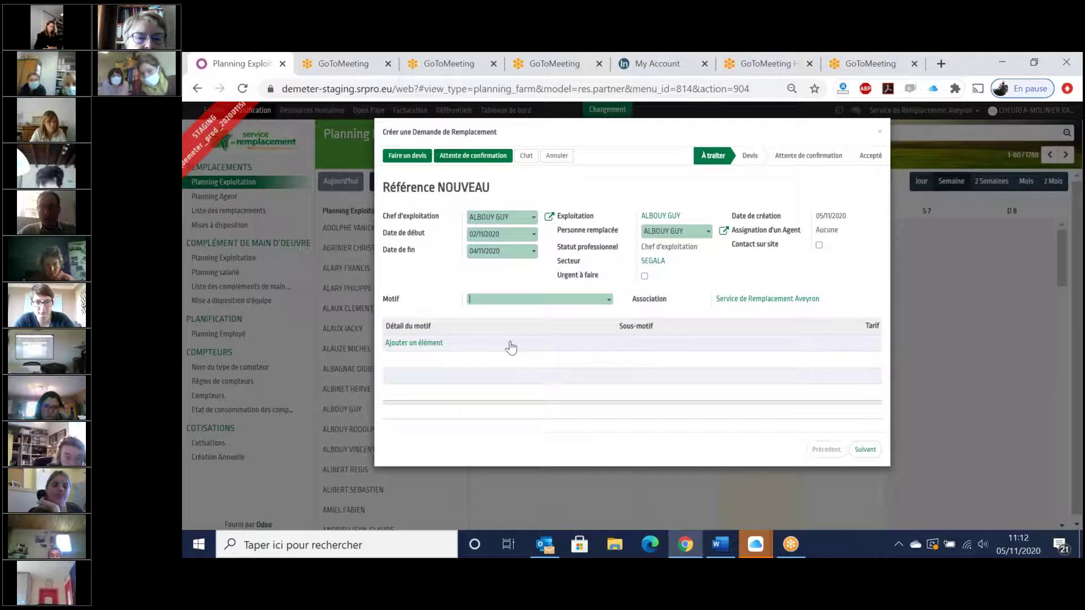
click(423, 343)
click(544, 347)
click(552, 360)
click(697, 348)
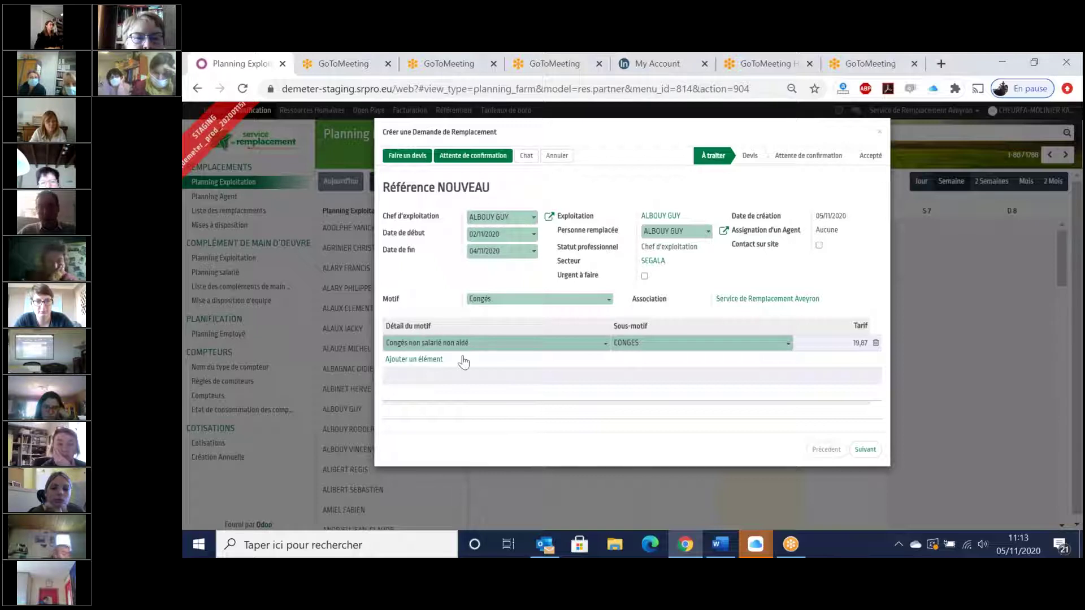
- Advance to the production workshops and delete BOVINS ALLAITANTS, keeping only BOVINS LAIT
click(866, 450)
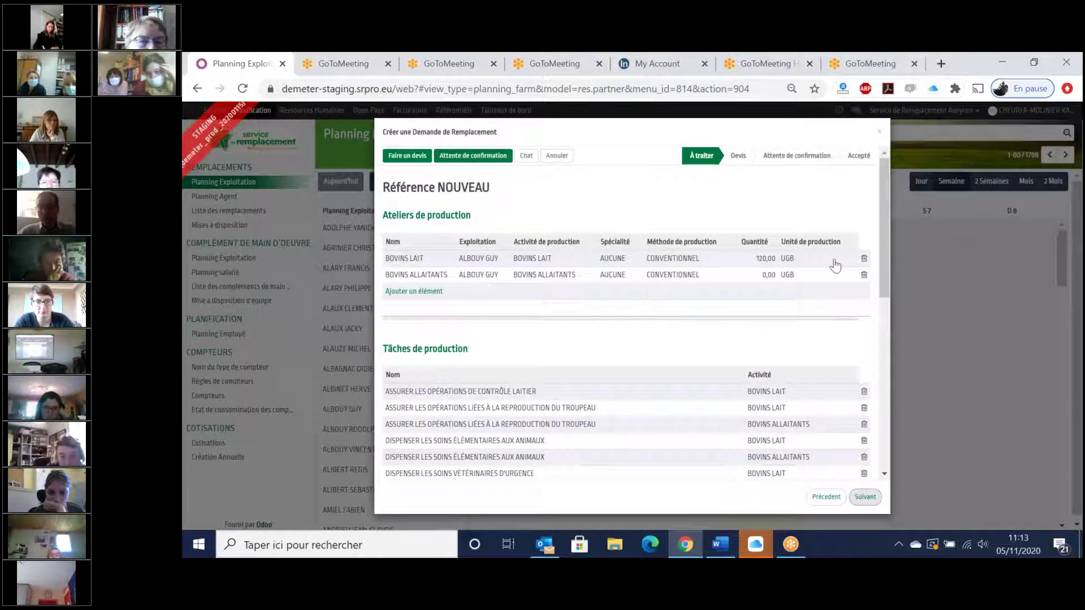
click(864, 276)
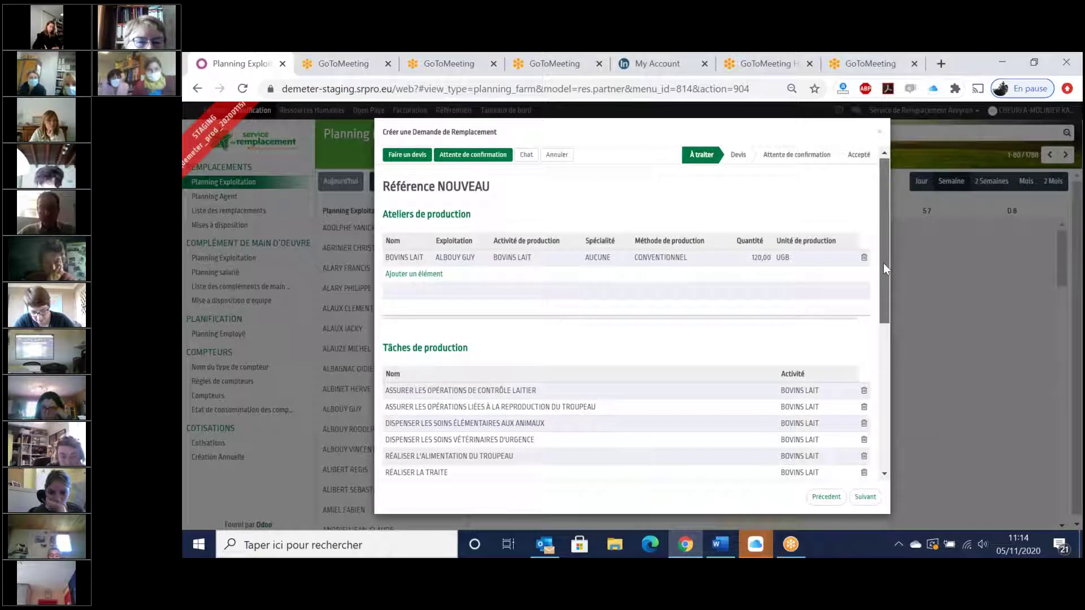
scroll(883, 262, down, 2)
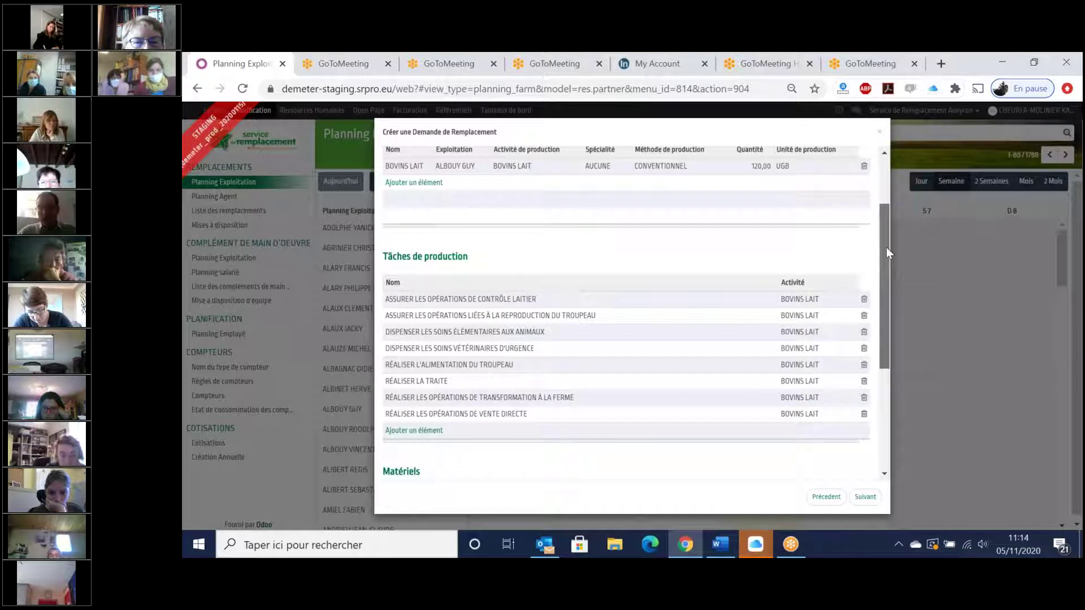
scroll(887, 246, up, 1)
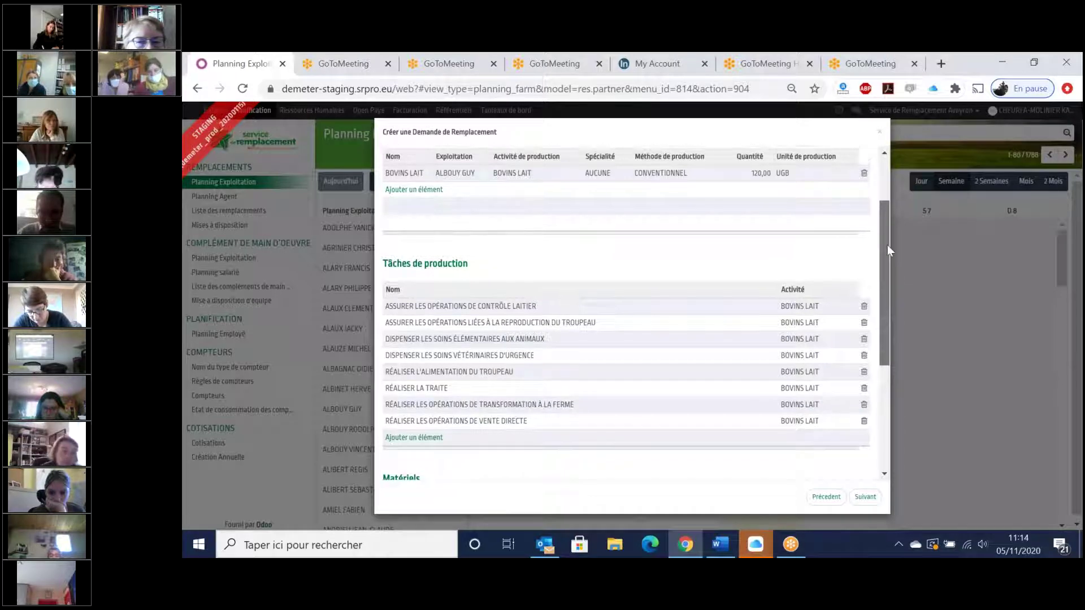
scroll(891, 215, up, 1)
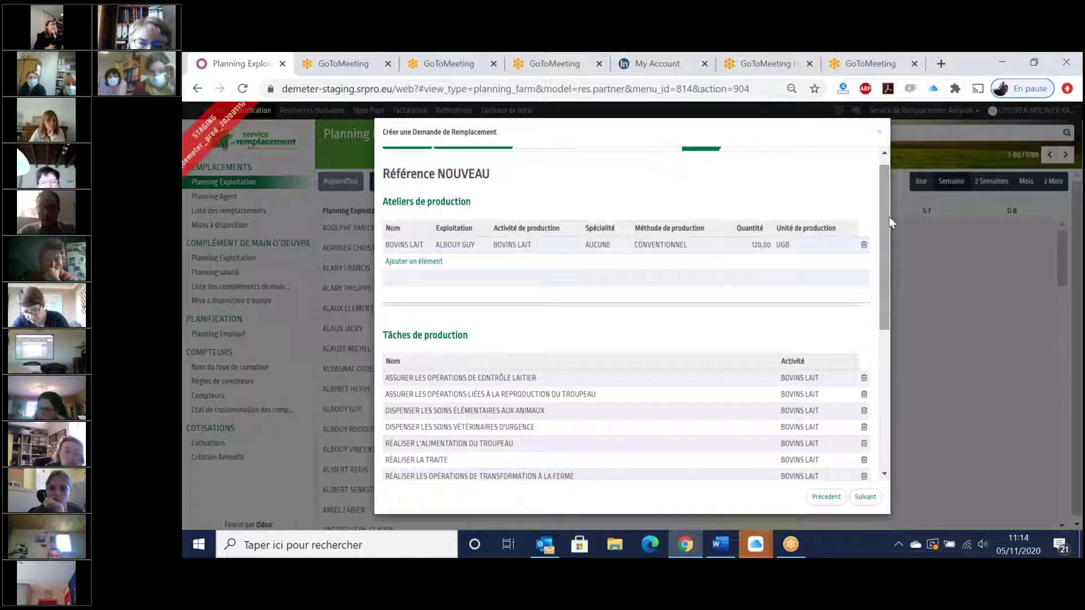
drag(885, 232, 887, 317)
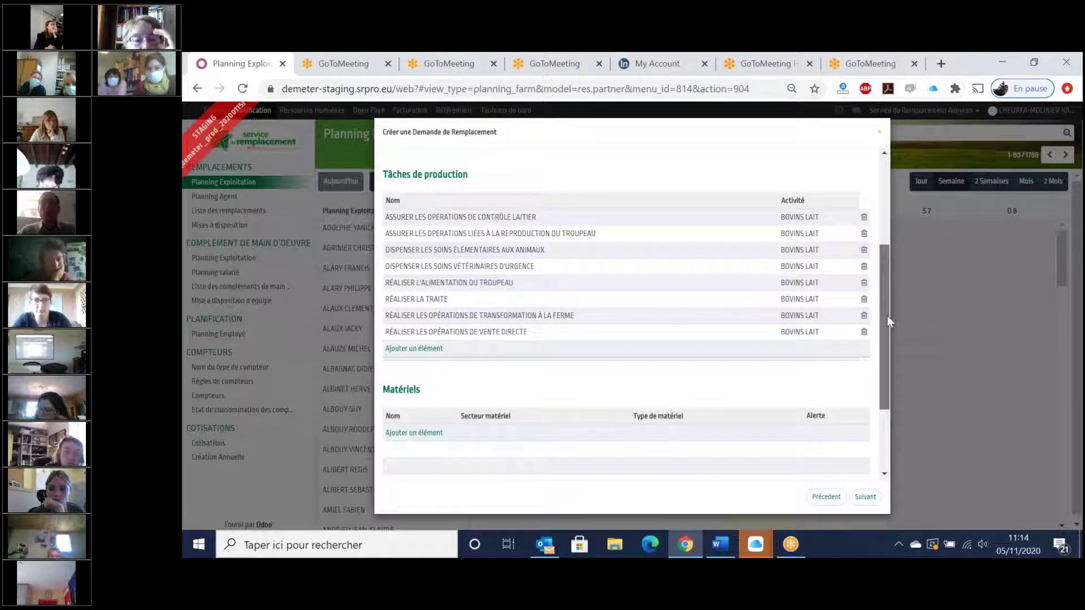
scroll(888, 316, down, 1)
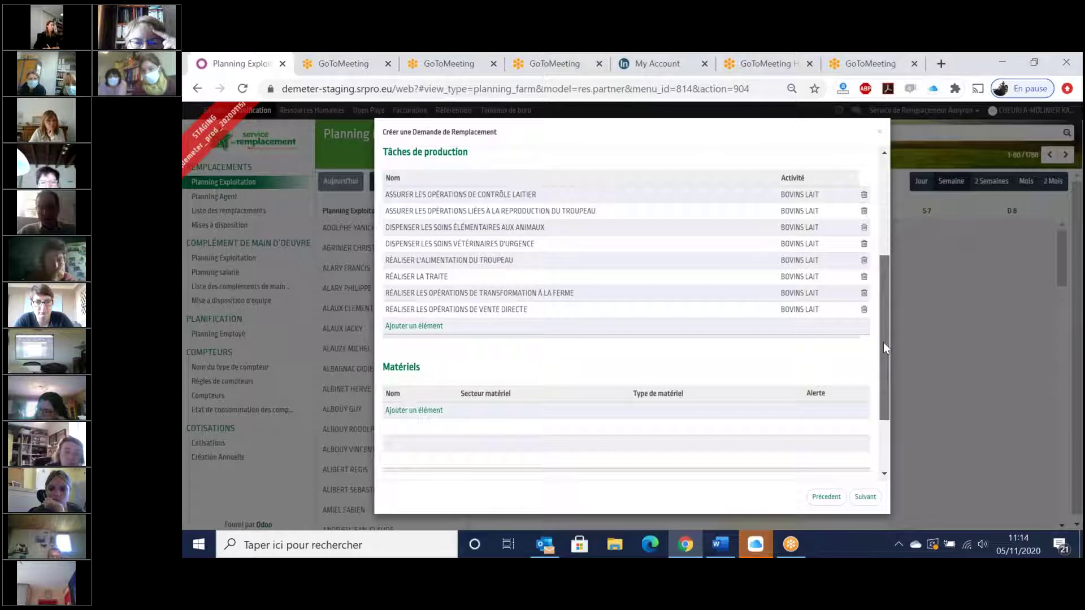
scroll(529, 417, down, 2)
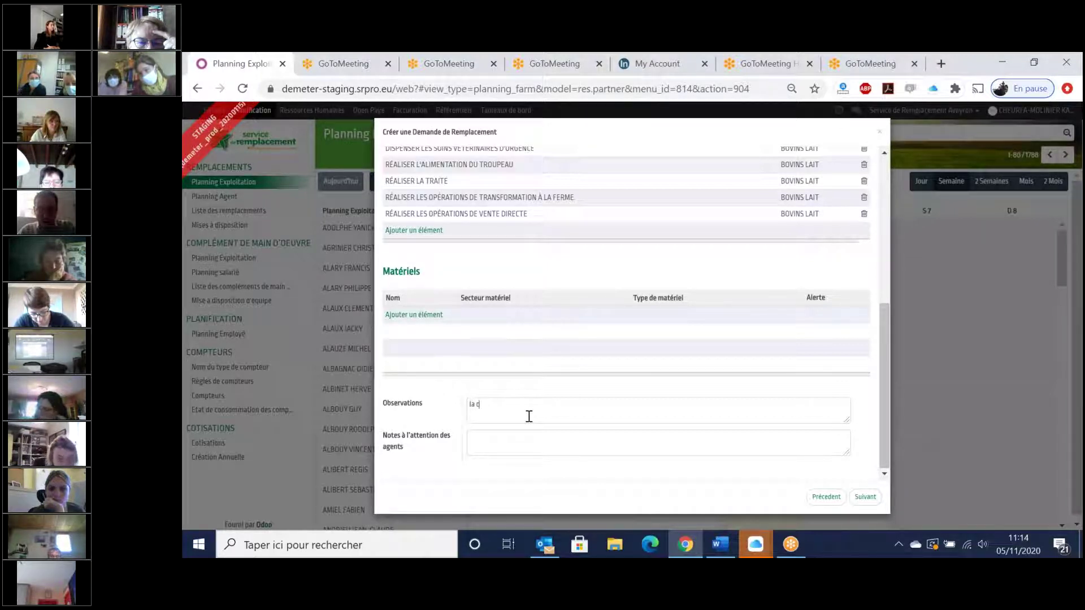
- Write the sentence about the key near the red door, then clear it from Observations
text(le du portail)
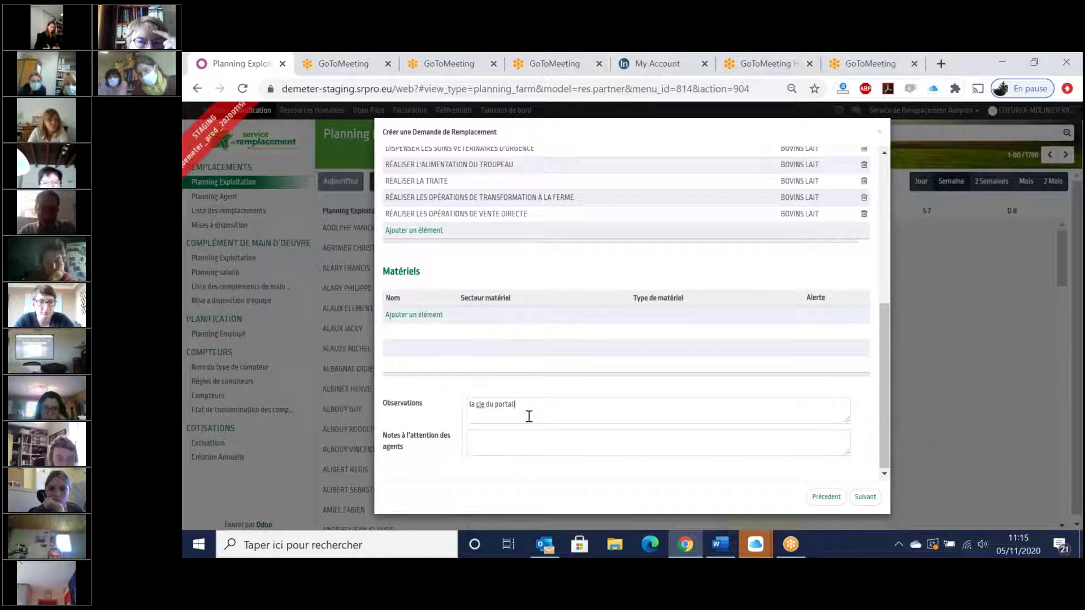
text( se trouve pres dela ==)
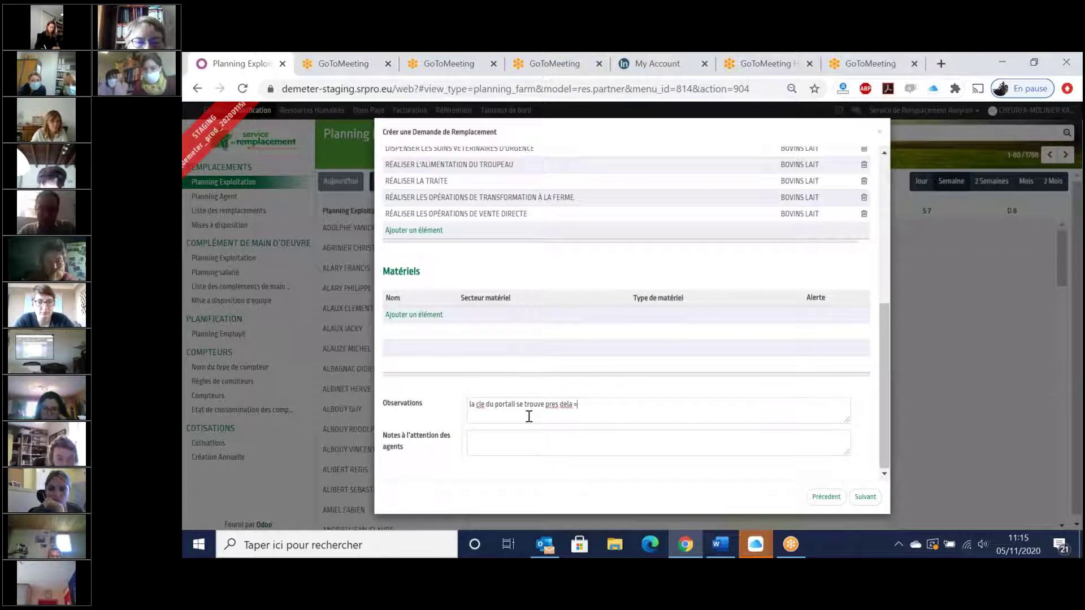
key(BackSpace)
key(BackSpace)
key(BackSpace)
key(BackSpace)
key(BackSpace)
key(BackSpace)
text(se trouve pres de l)
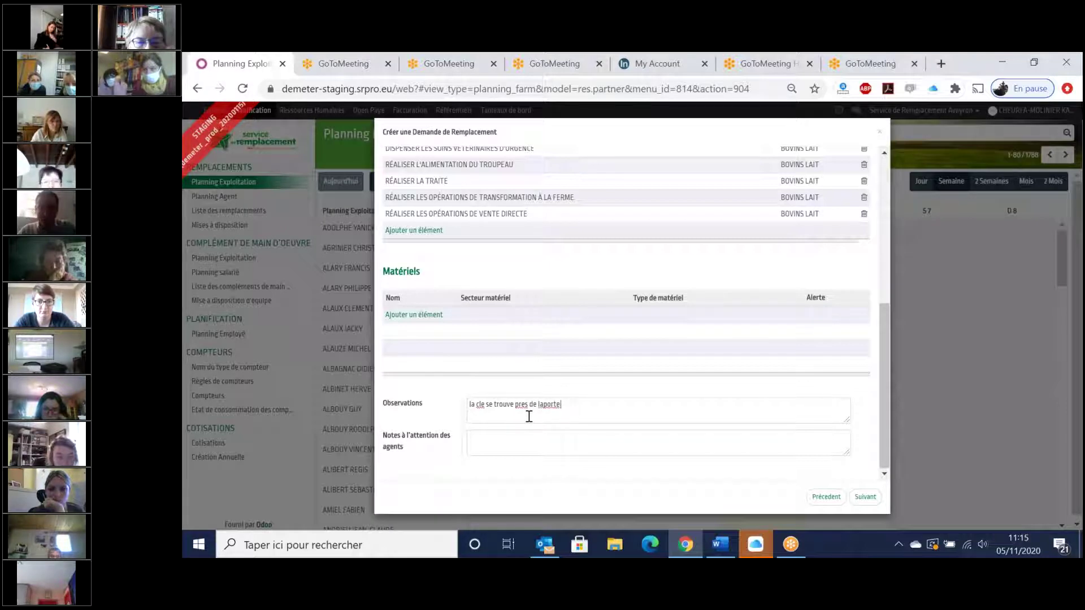
text(a p)
key(BackSpace)
text(po)
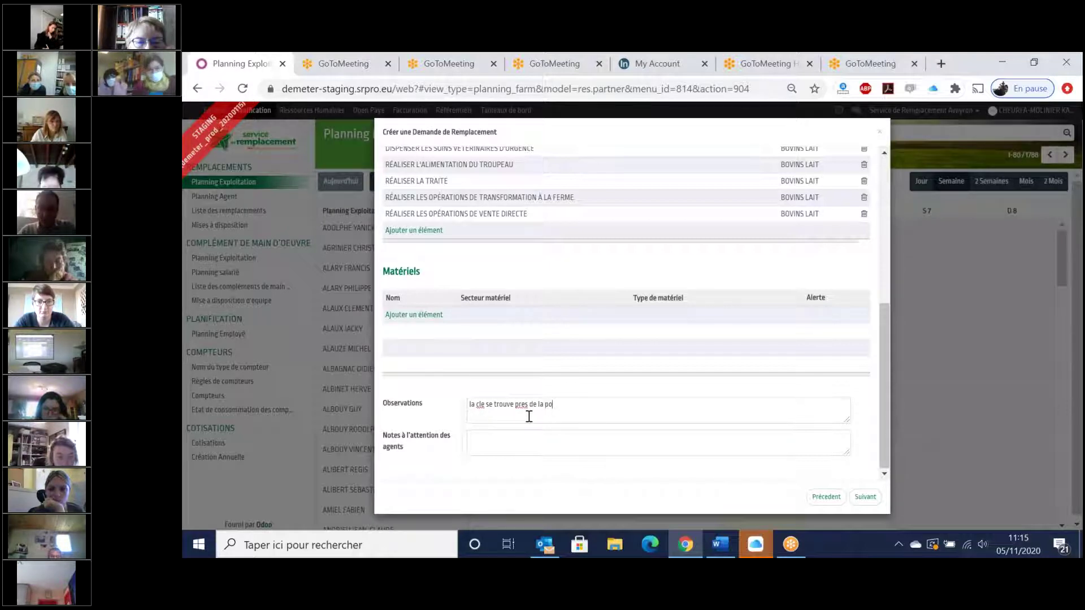
text(rte rouge)
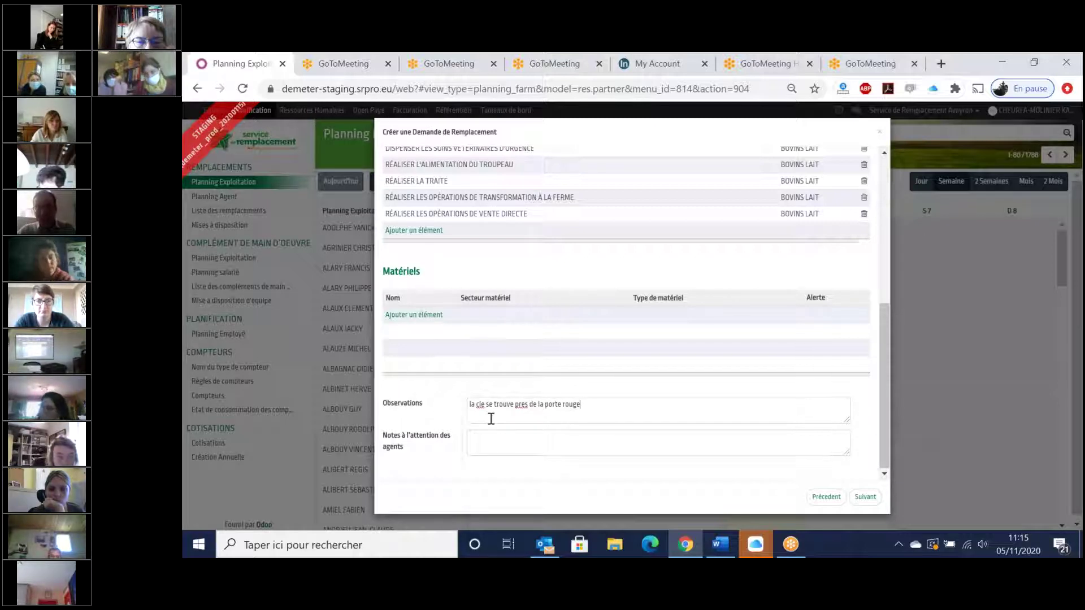
drag(583, 405, 468, 404)
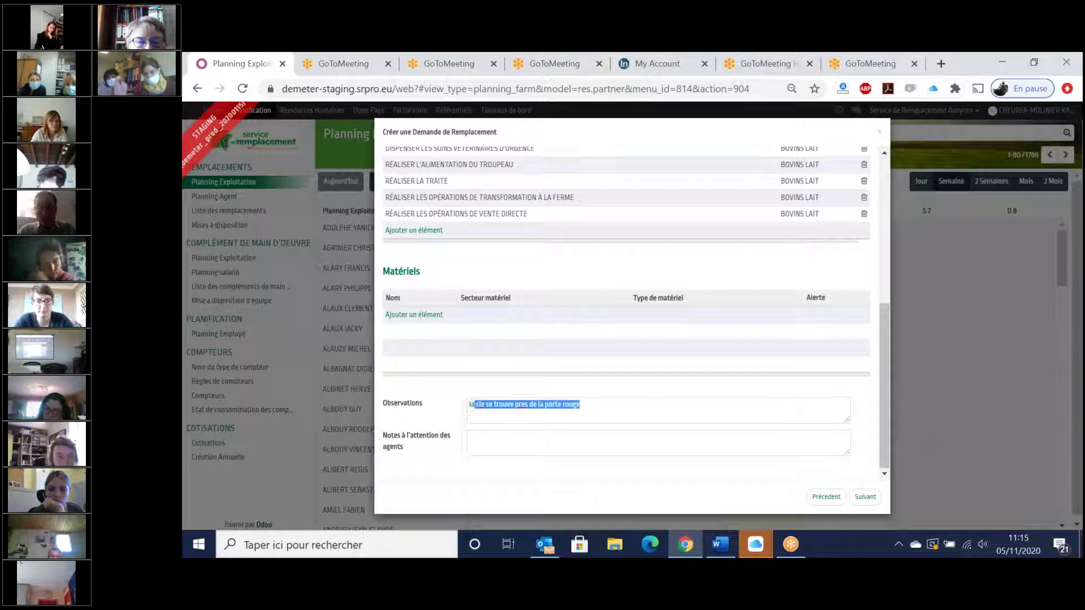
key(BackSpace)
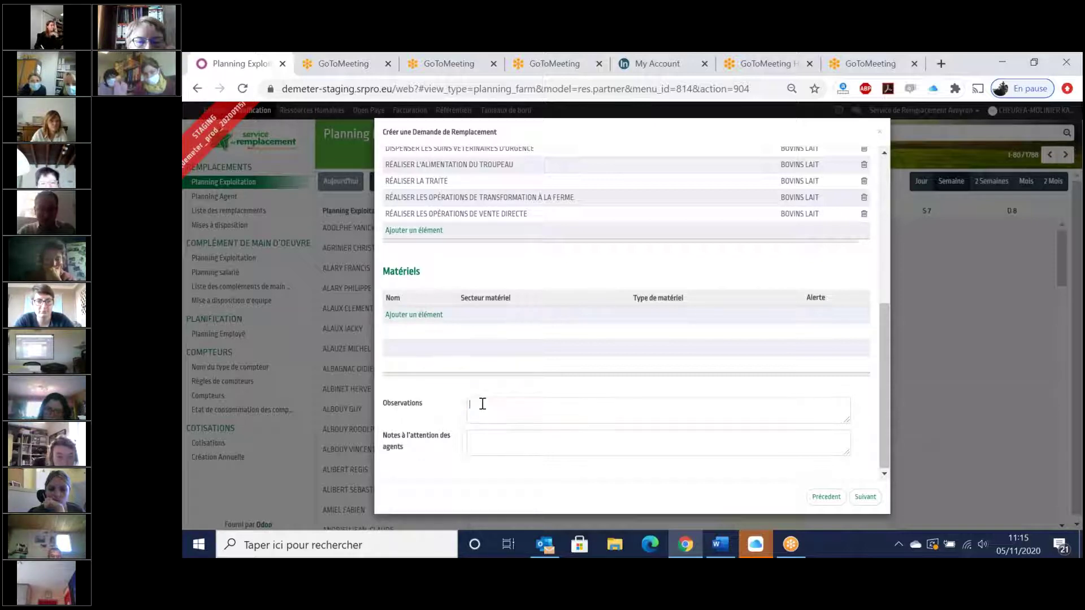
- Paste the key note into 'Notes à l'attention des agents' and type 'a valider avant vend' as observation
click(480, 439)
text(la clé se trouve pres de la porte rouge)
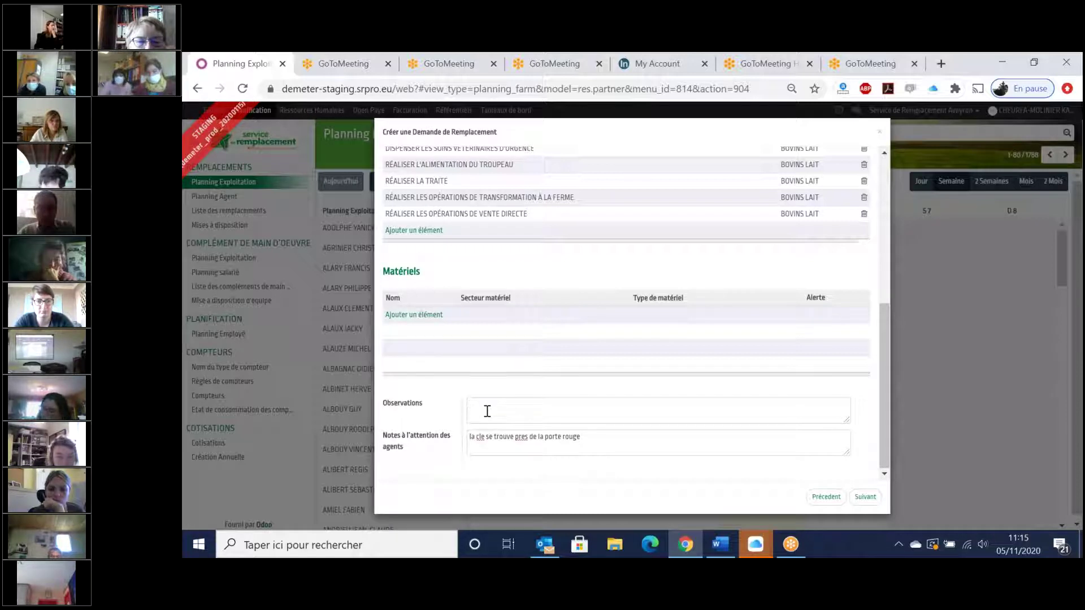
text(a)
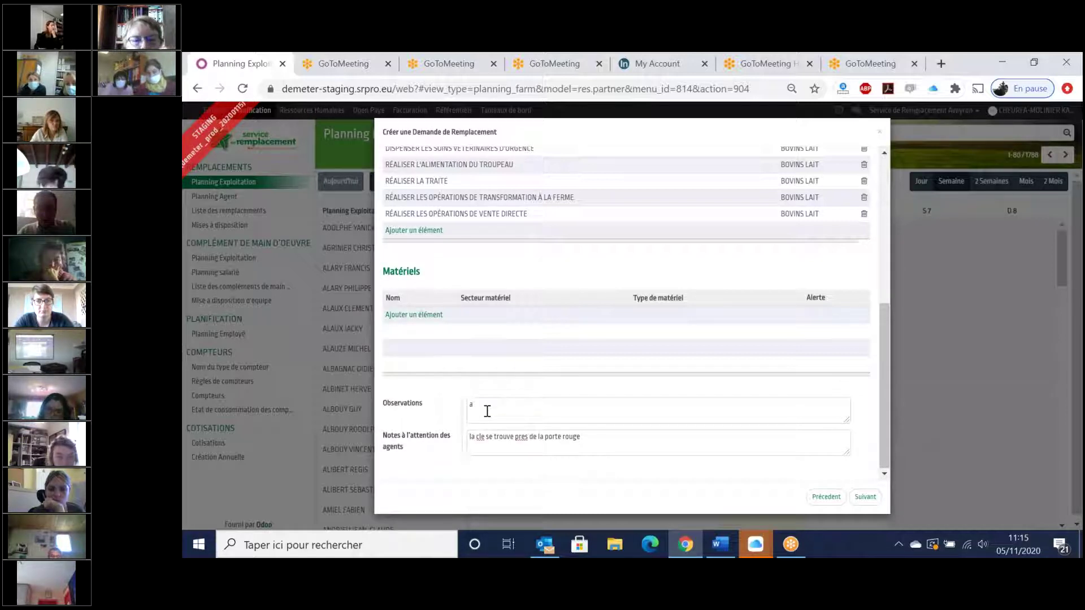
text( valider avant vendredi)
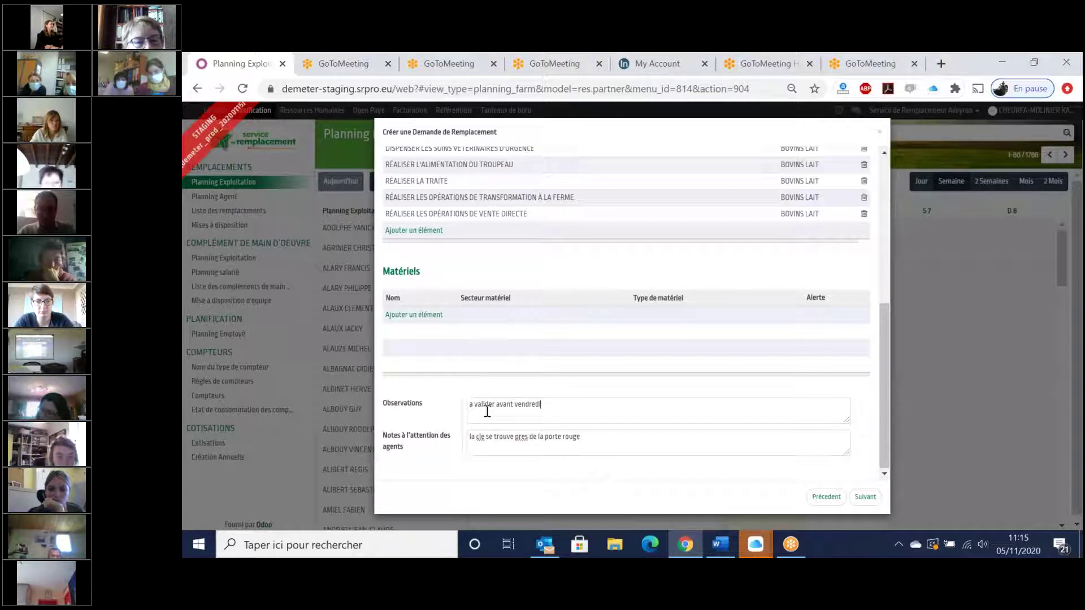
- Move to the 02/11–04/11 schedule, toggle repetition to Hebdomadaire and back to Quotidien, then go to assignment
click(872, 498)
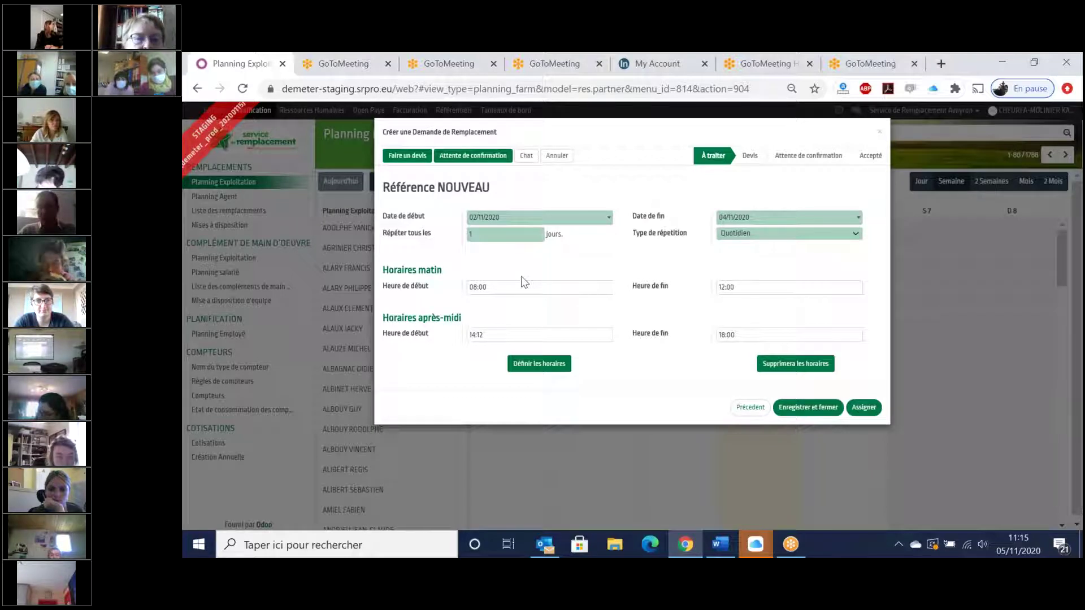
click(758, 234)
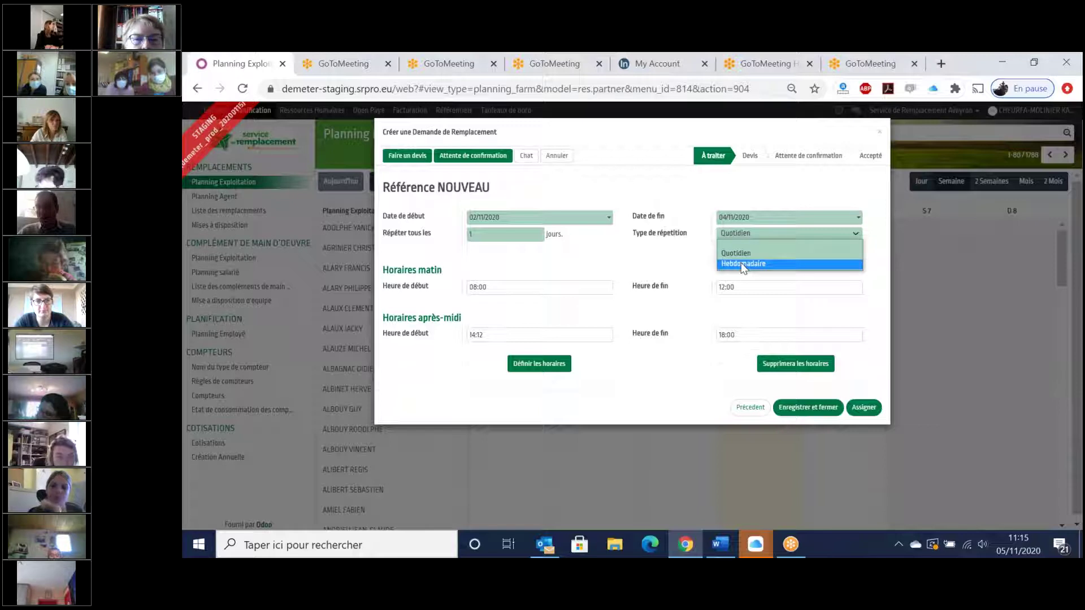
click(743, 264)
click(751, 233)
click(736, 252)
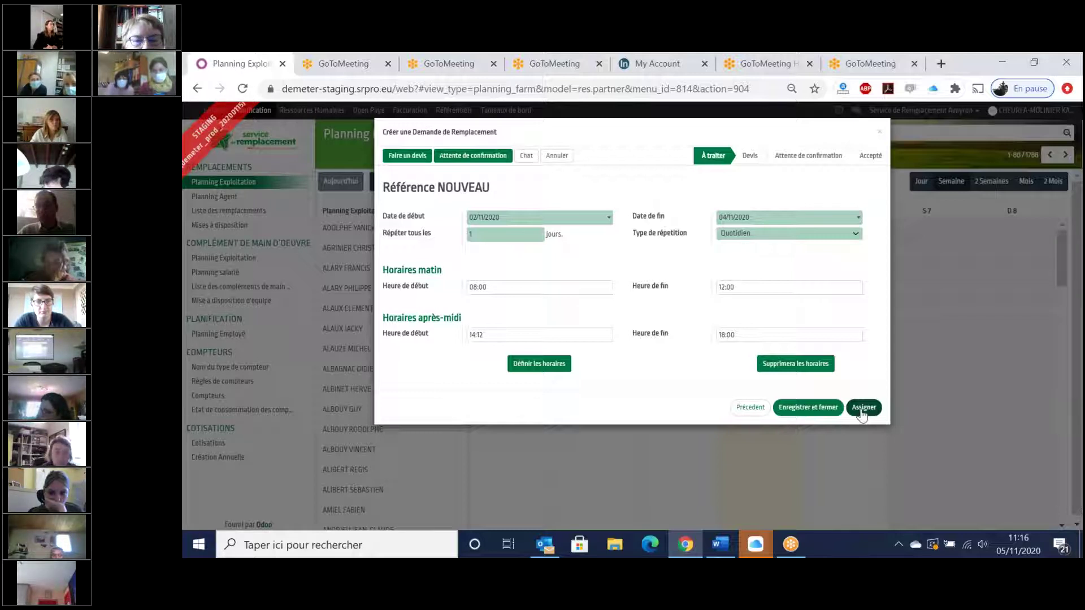
click(859, 412)
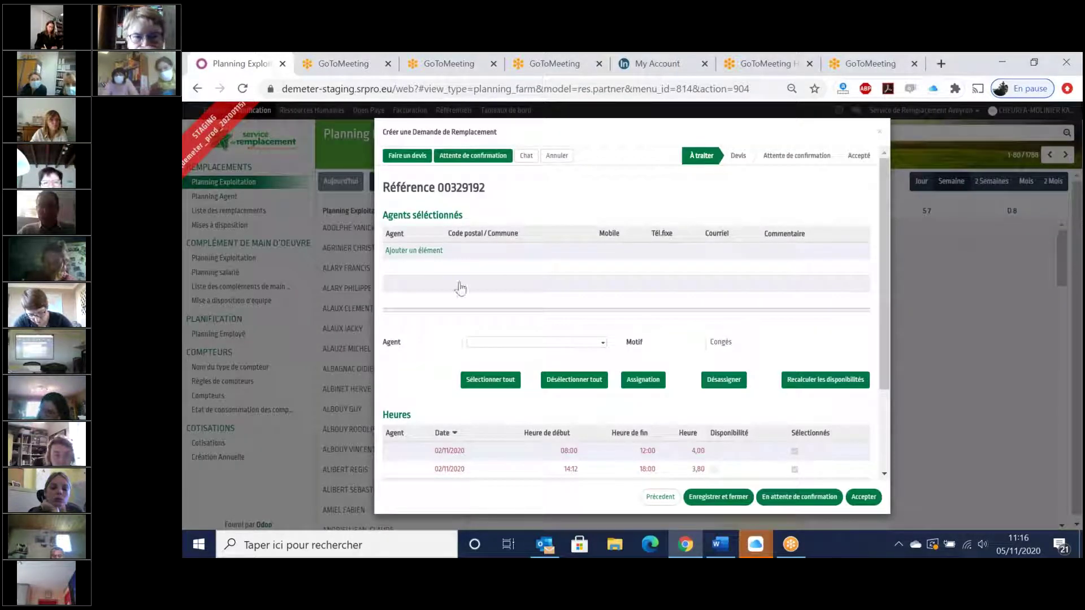
- Choose the agent, assign them to all six half-day slots, and accept the request
click(417, 251)
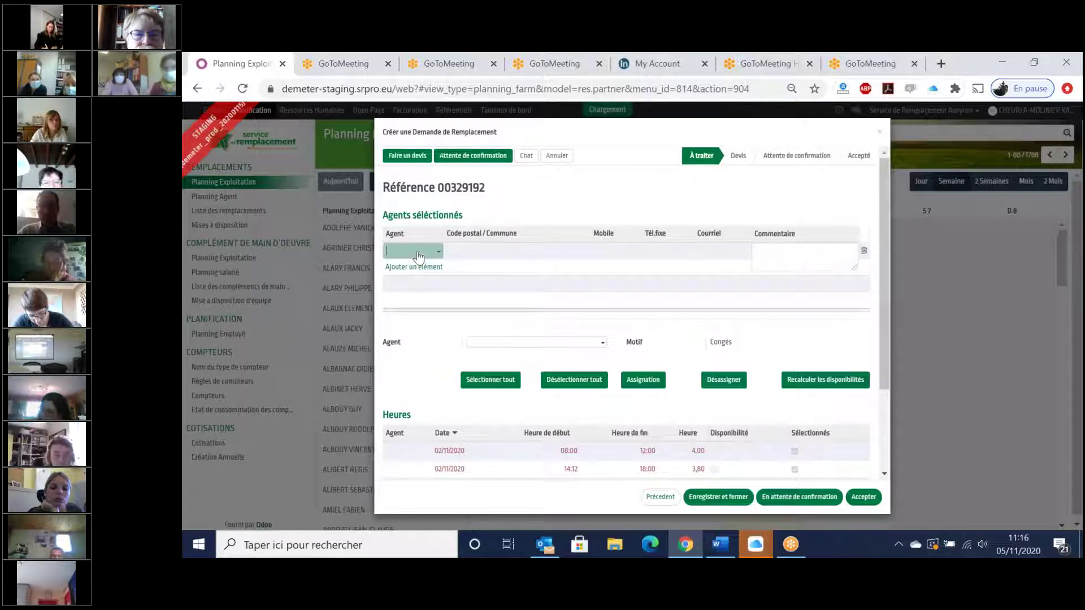
click(418, 252)
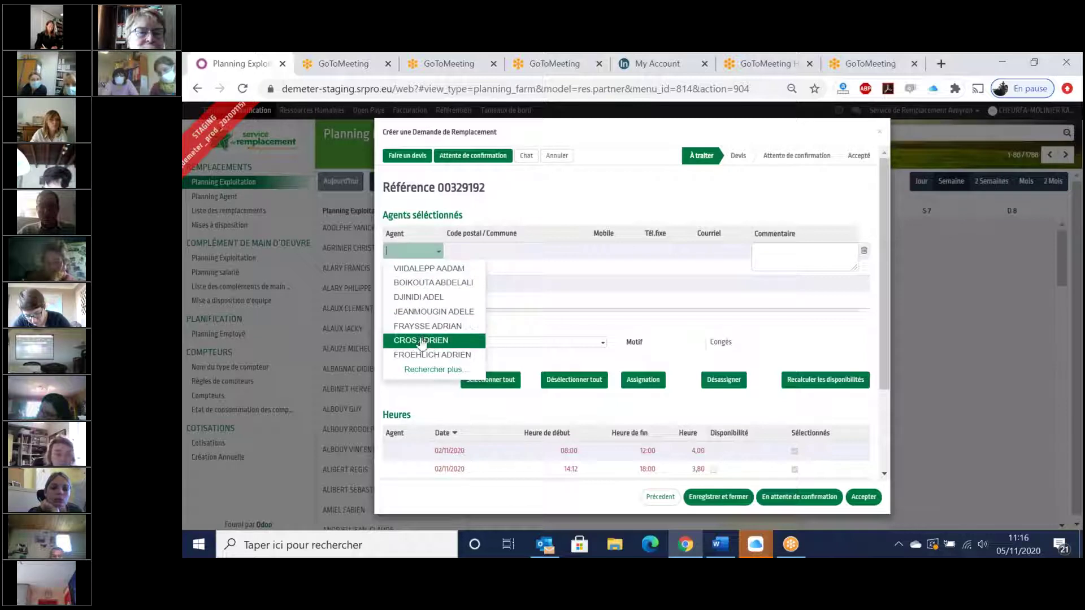
key(Escape)
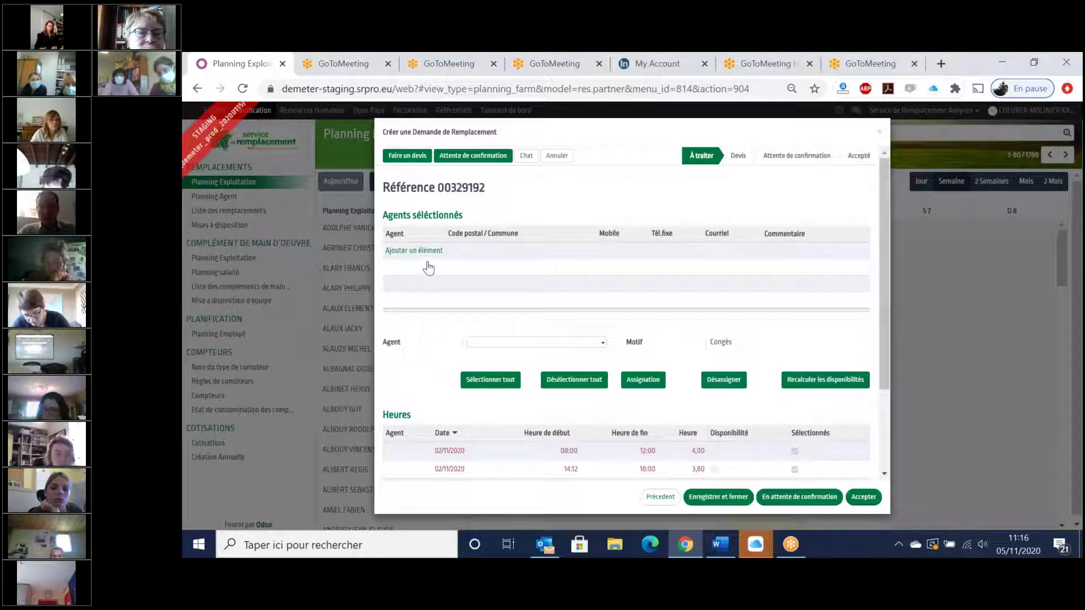
click(428, 251)
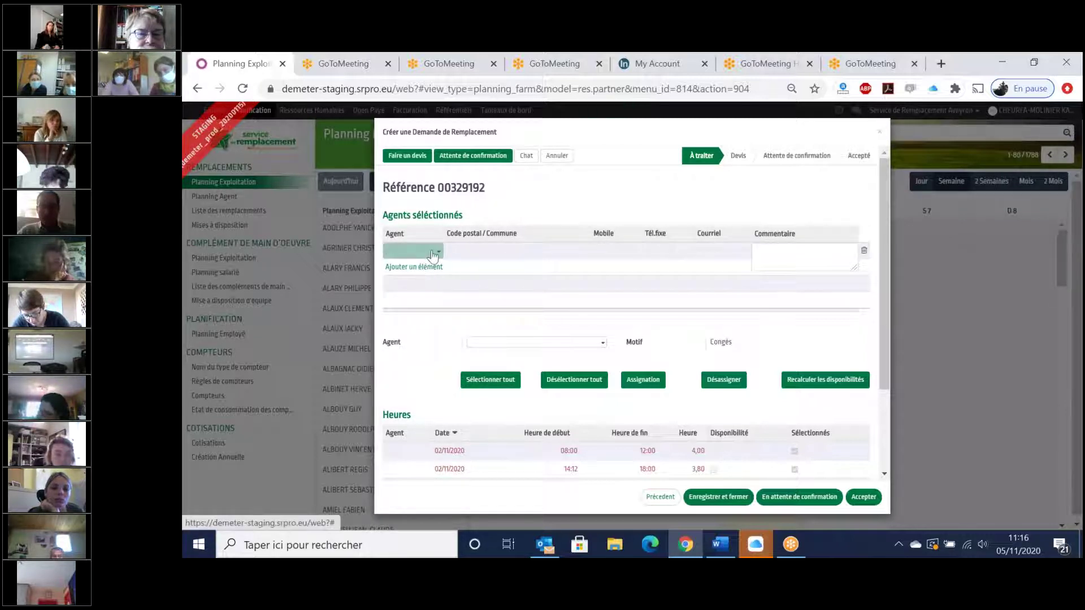
click(431, 251)
click(427, 342)
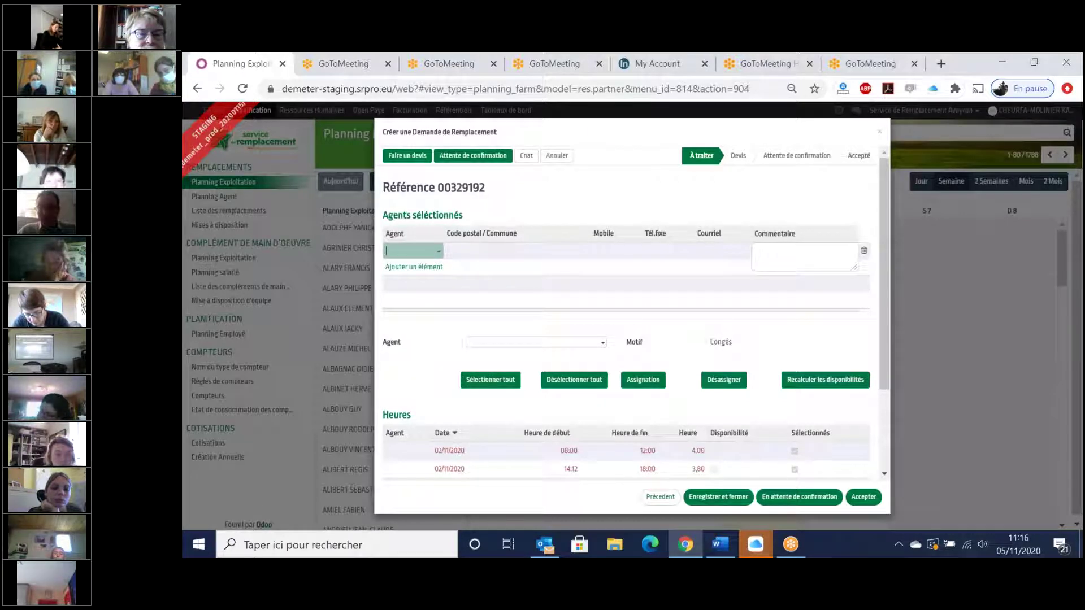
drag(888, 242, 886, 321)
click(644, 270)
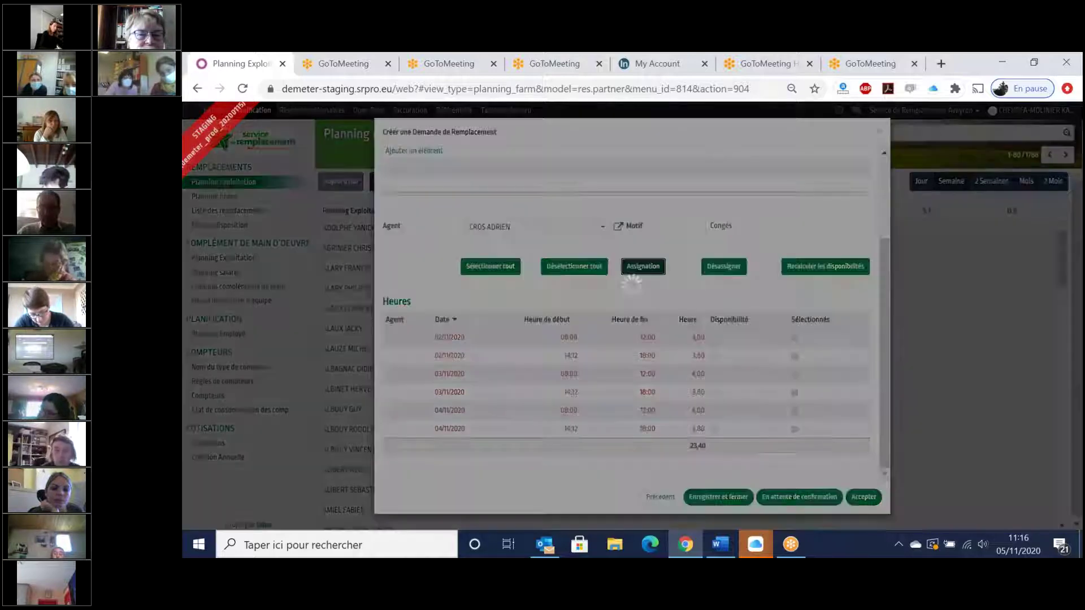
click(644, 269)
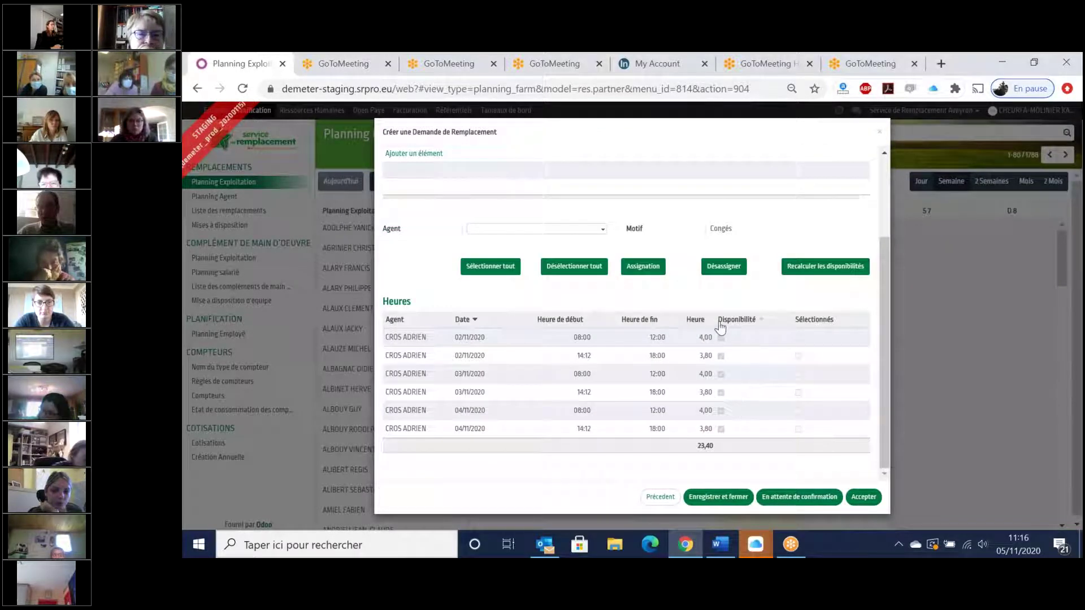
click(865, 500)
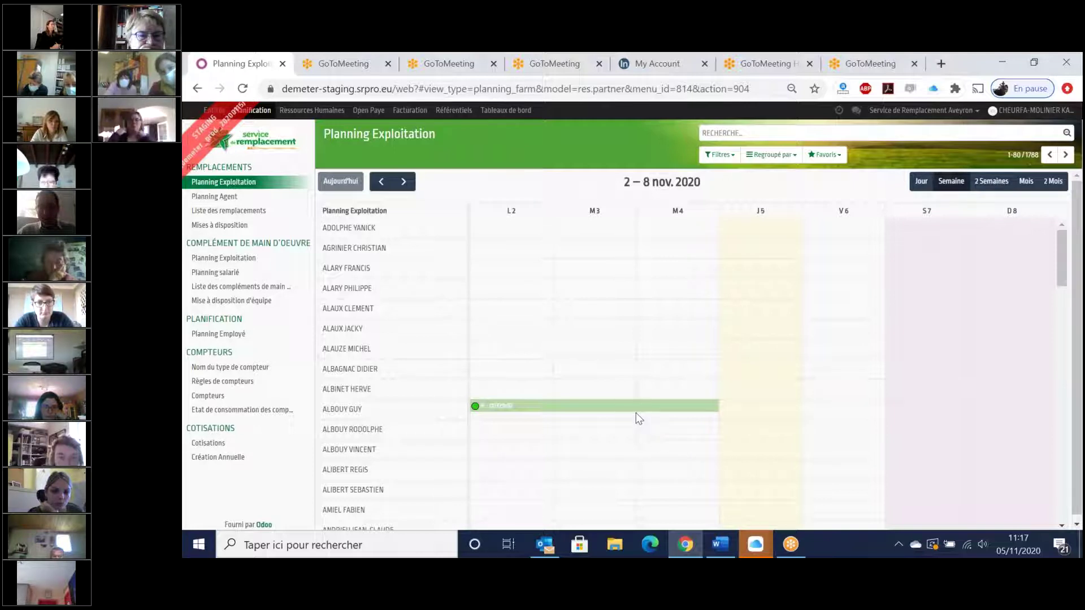
mouse_move(632, 412)
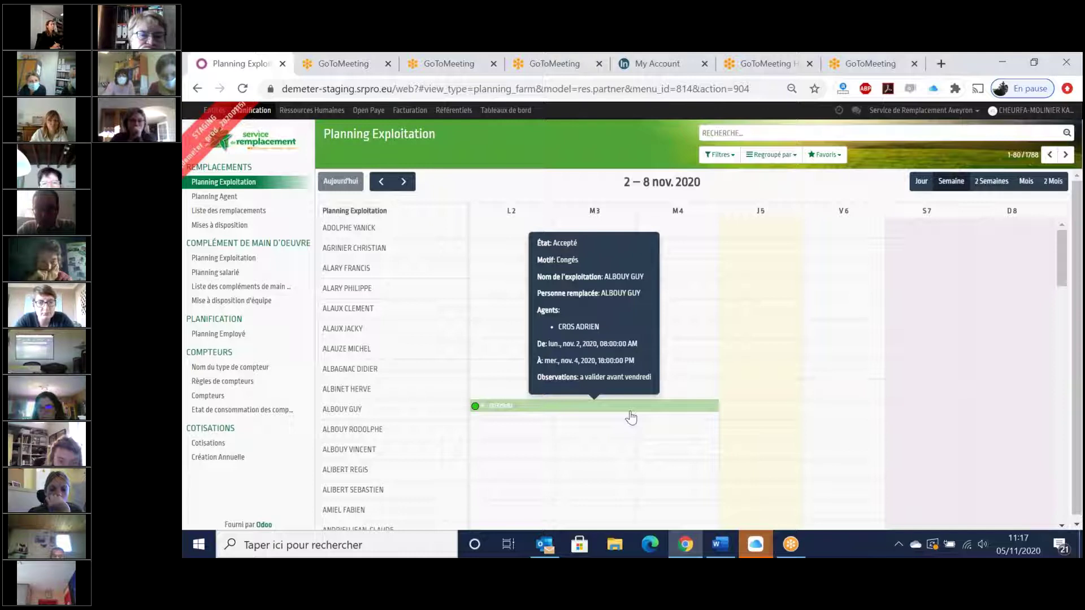
click(628, 411)
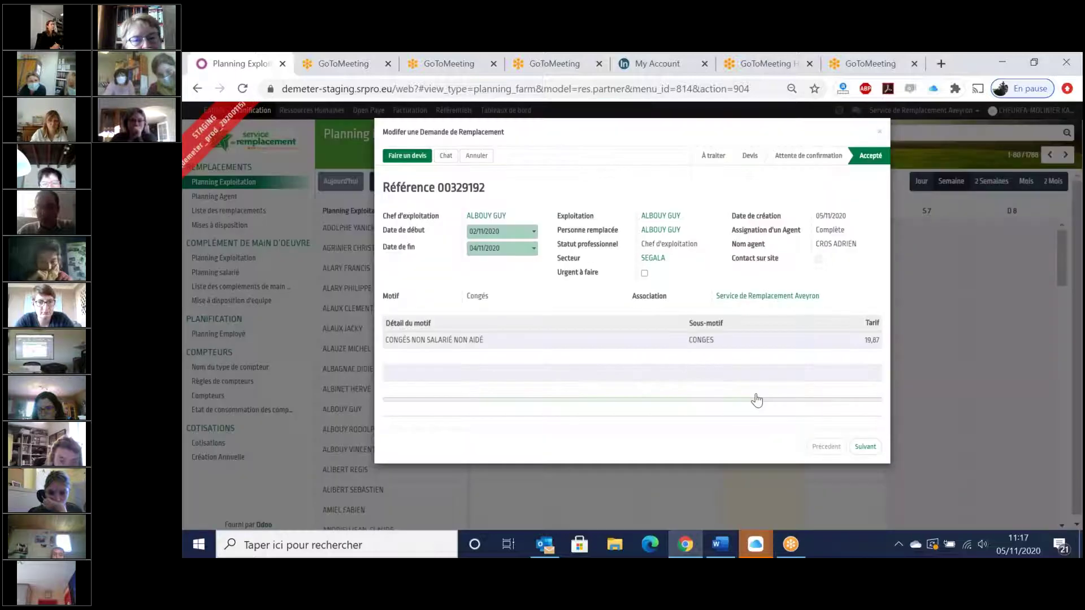
click(867, 451)
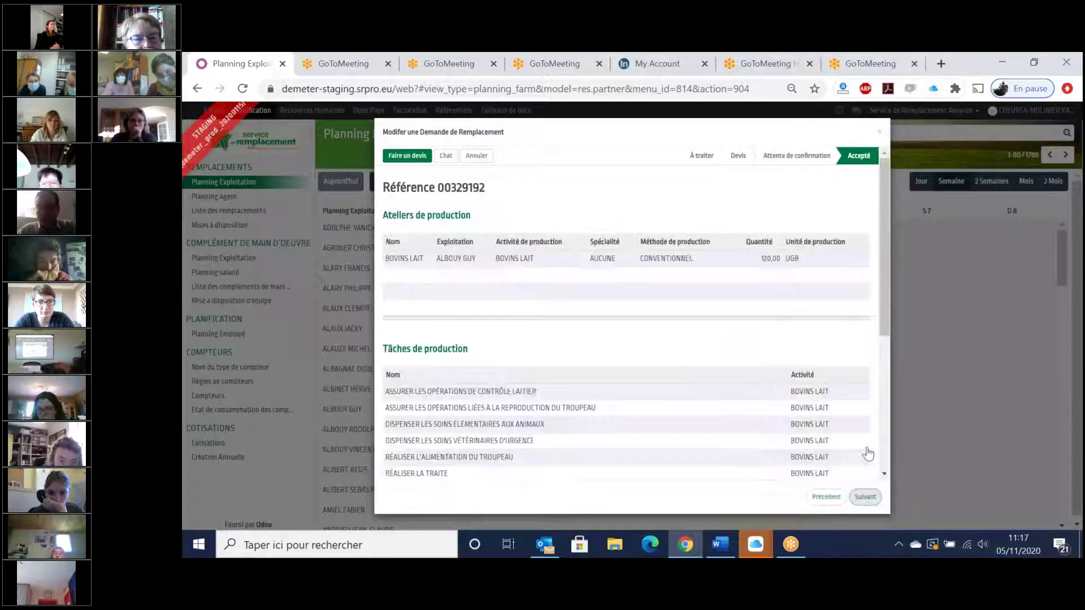
click(865, 497)
click(879, 131)
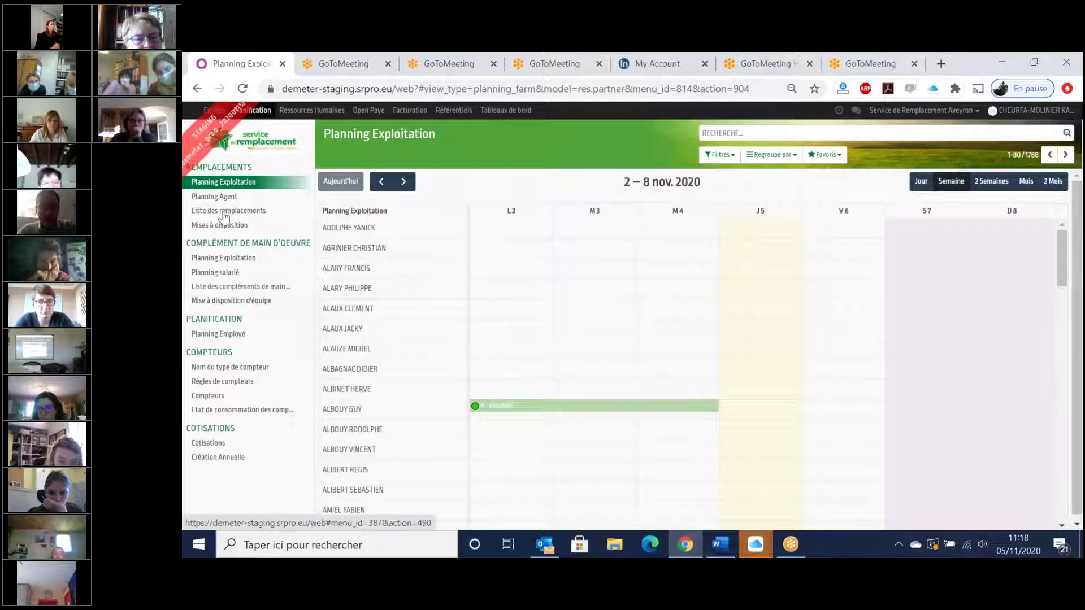
click(225, 214)
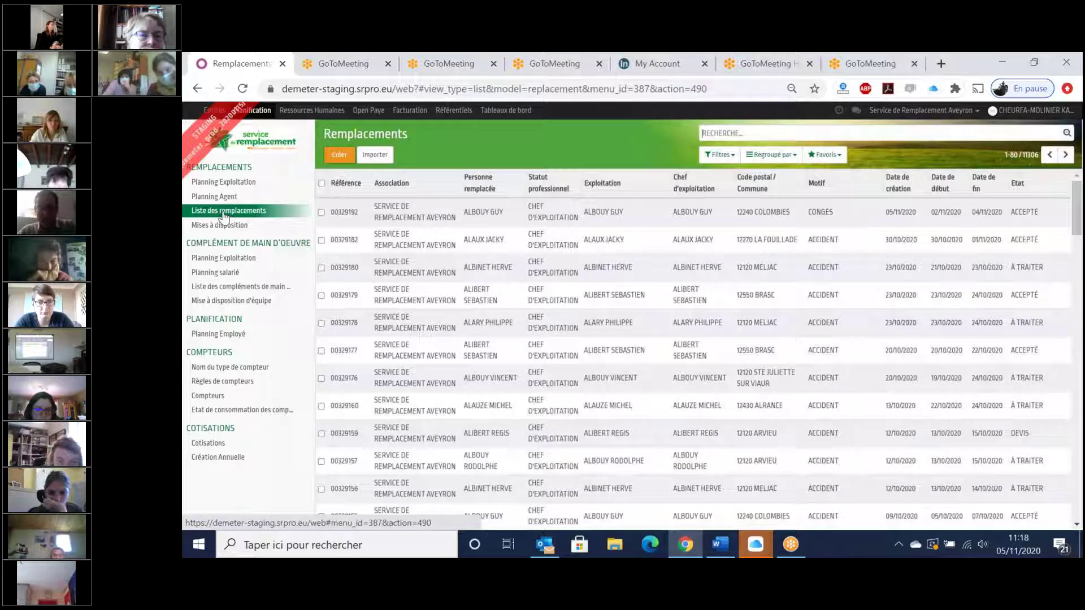
click(490, 221)
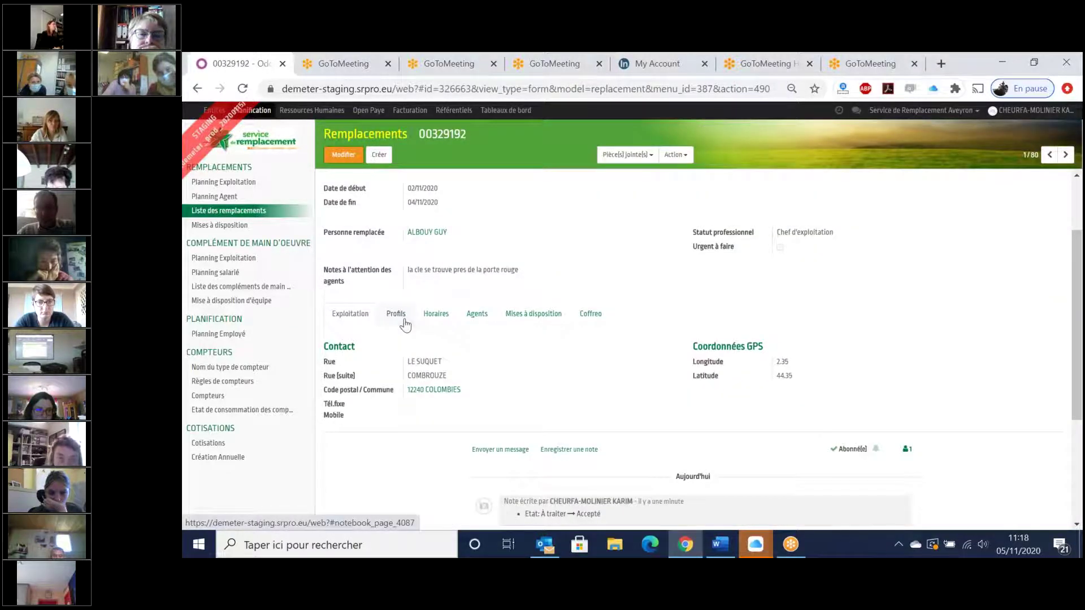
click(529, 314)
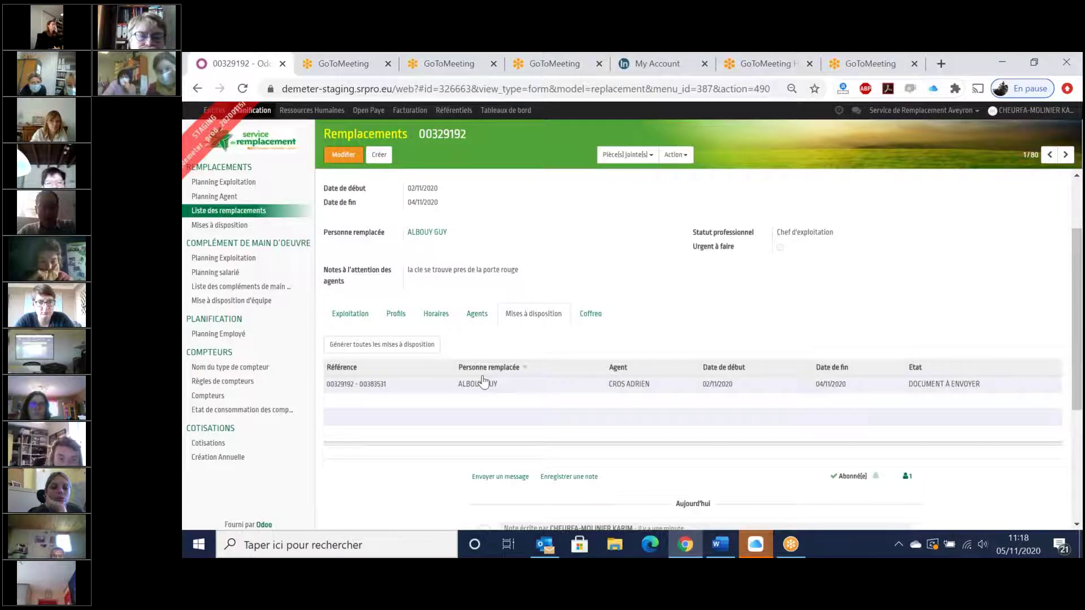
scroll(484, 383, up, 1)
scroll(351, 282, up, 3)
click(220, 182)
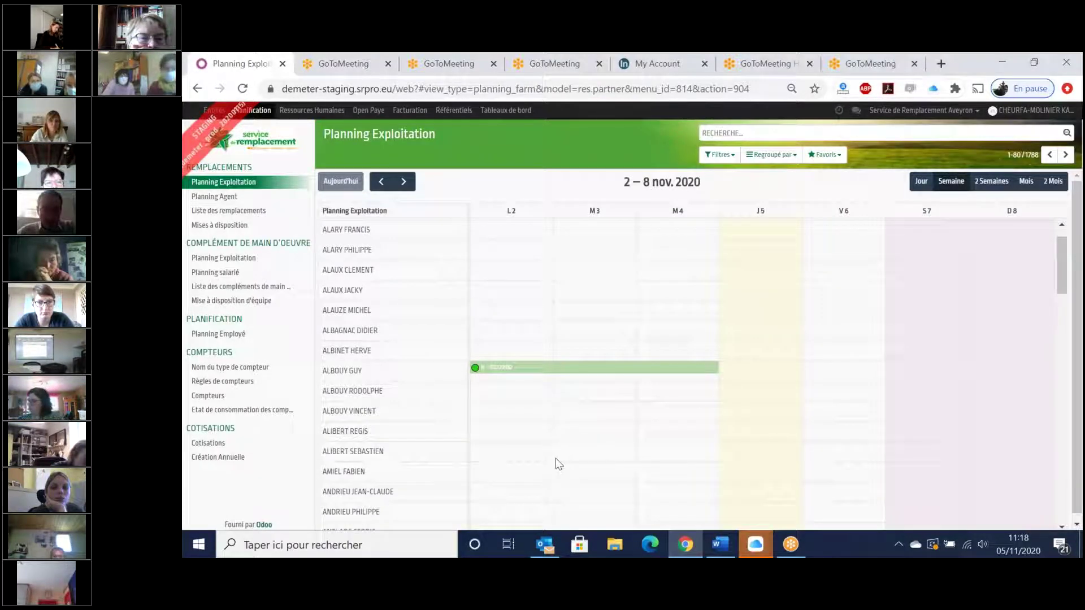
- Select 4–8 November for a new request with motif Congés, detail Congés non salarié non aidé, sub-motif CONGES
scroll(558, 466, down, 1)
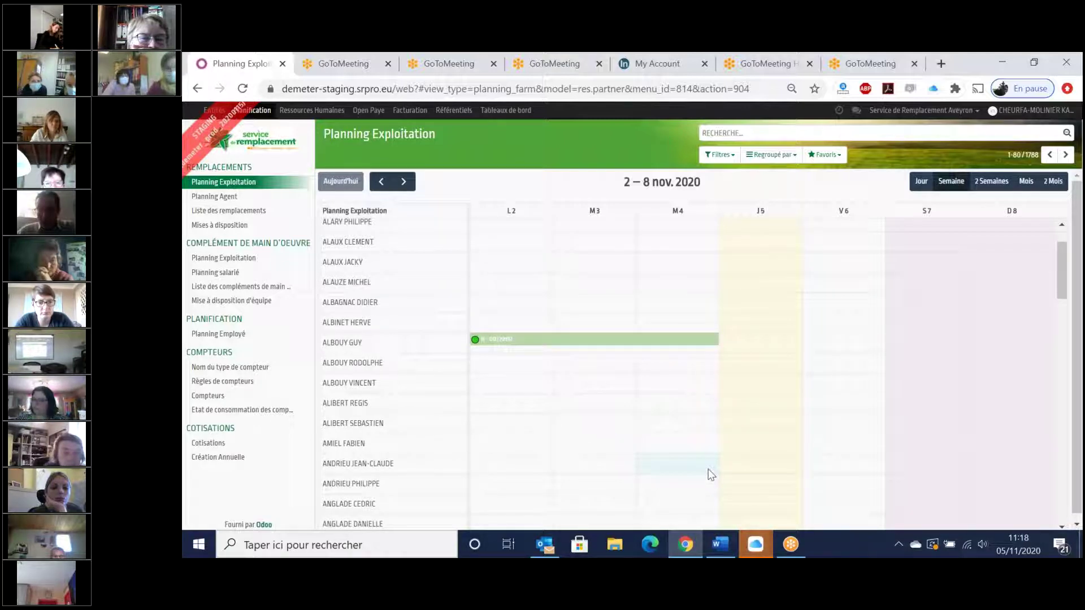
drag(711, 470, 997, 473)
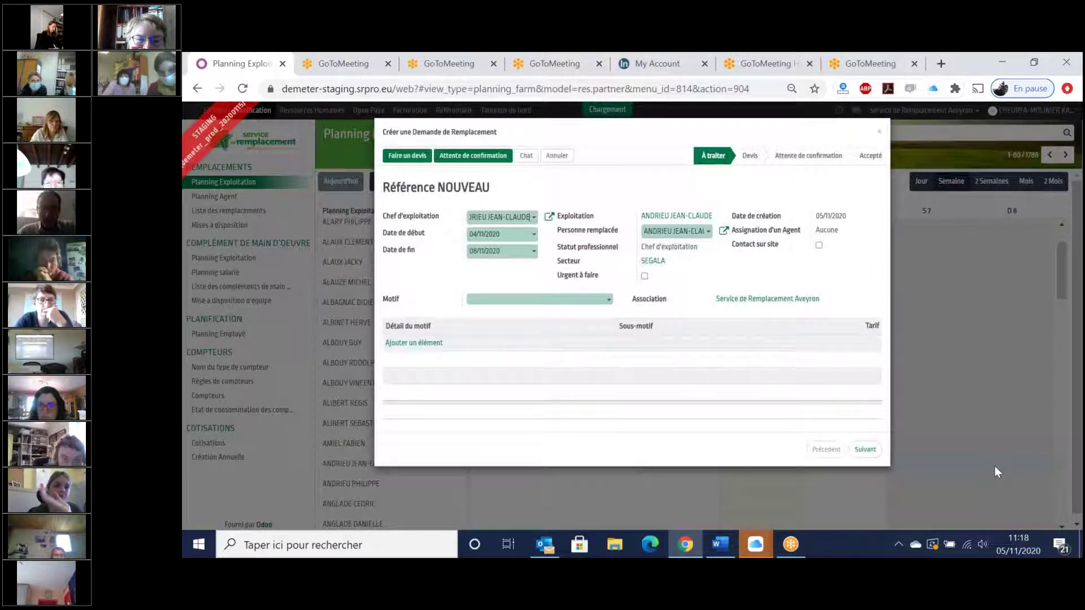
click(559, 299)
click(557, 346)
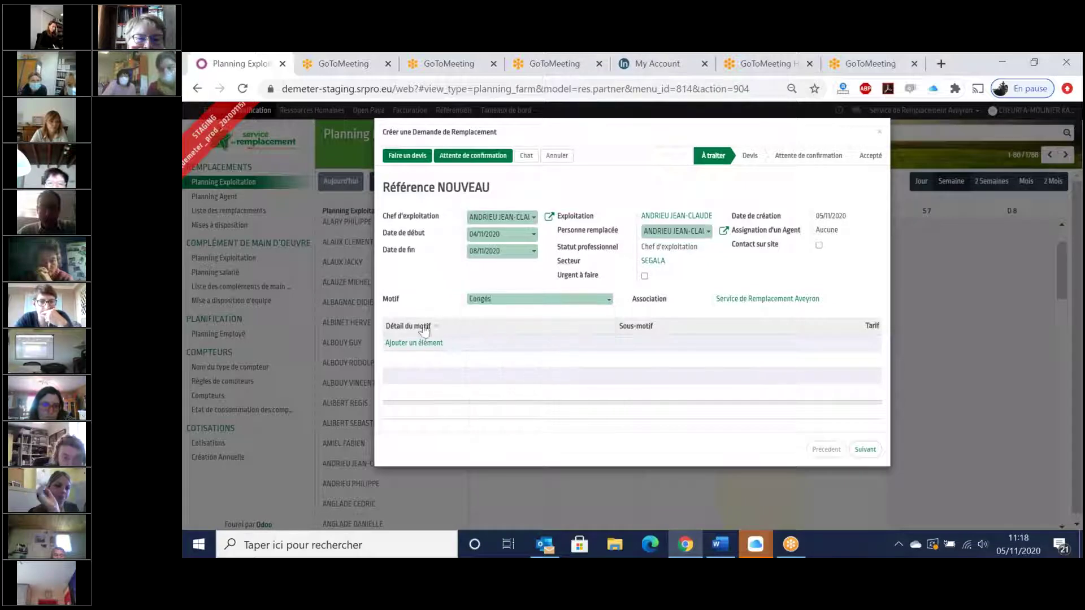
click(418, 344)
click(418, 361)
click(665, 350)
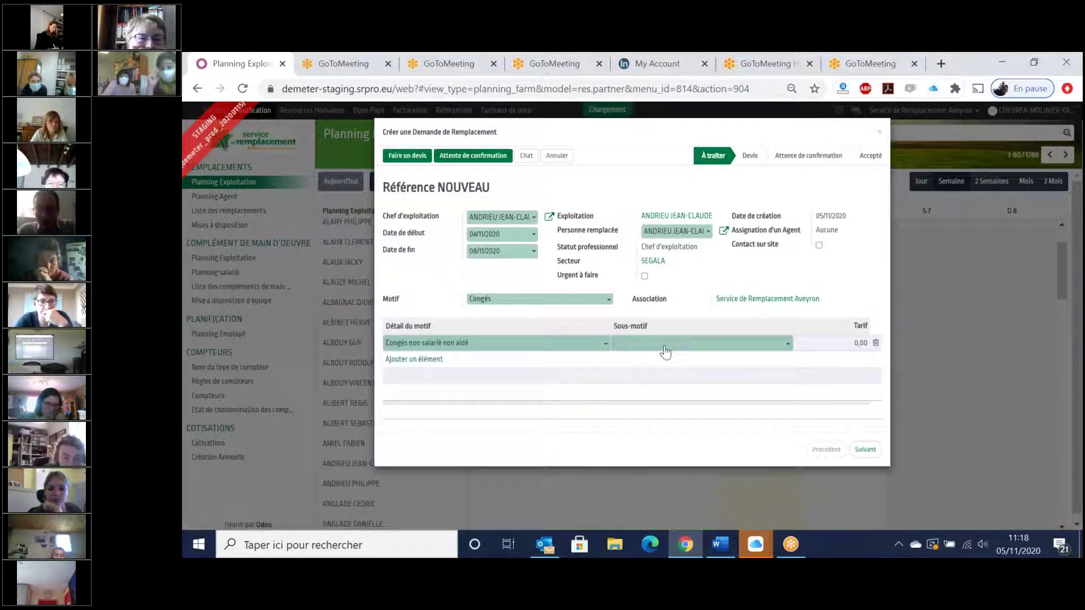
click(661, 362)
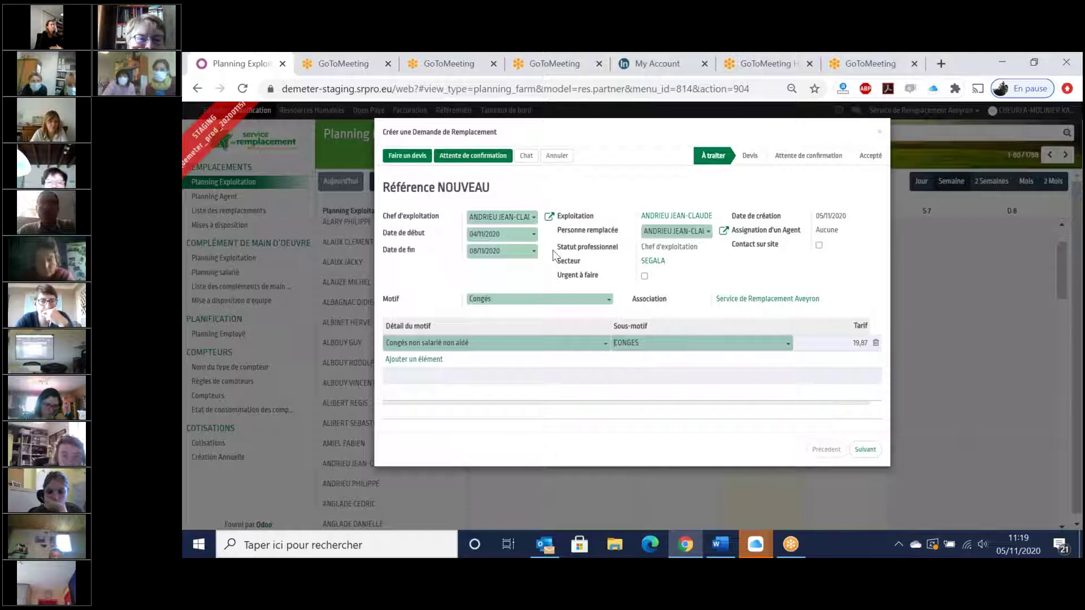
- Remove five tasks: dairy recording, herd reproduction, emergency veterinary care, on-farm processing, direct sales
click(865, 451)
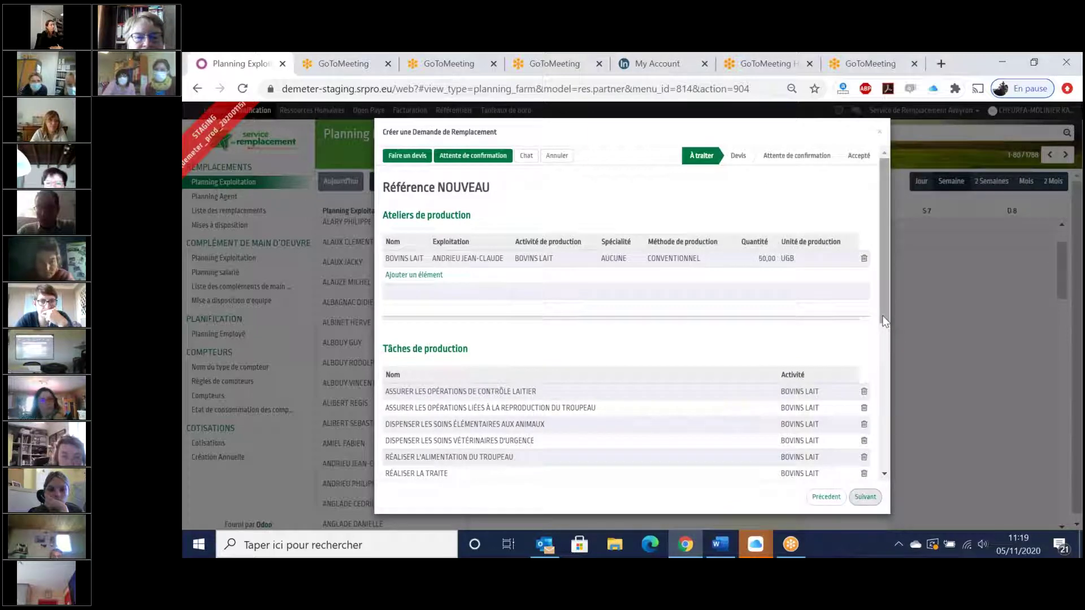
scroll(882, 339, down, 2)
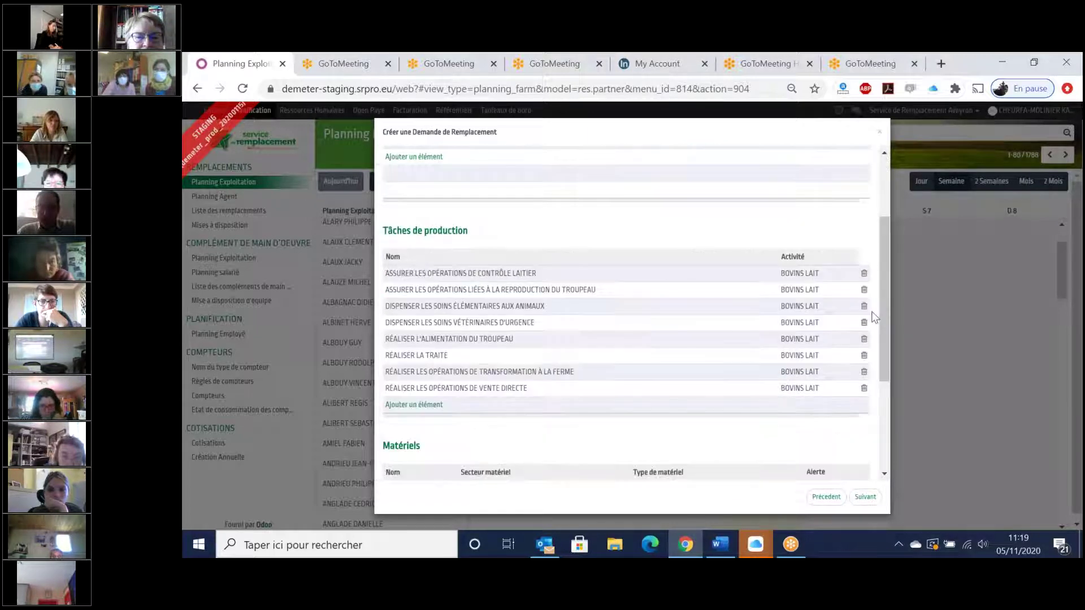
click(864, 273)
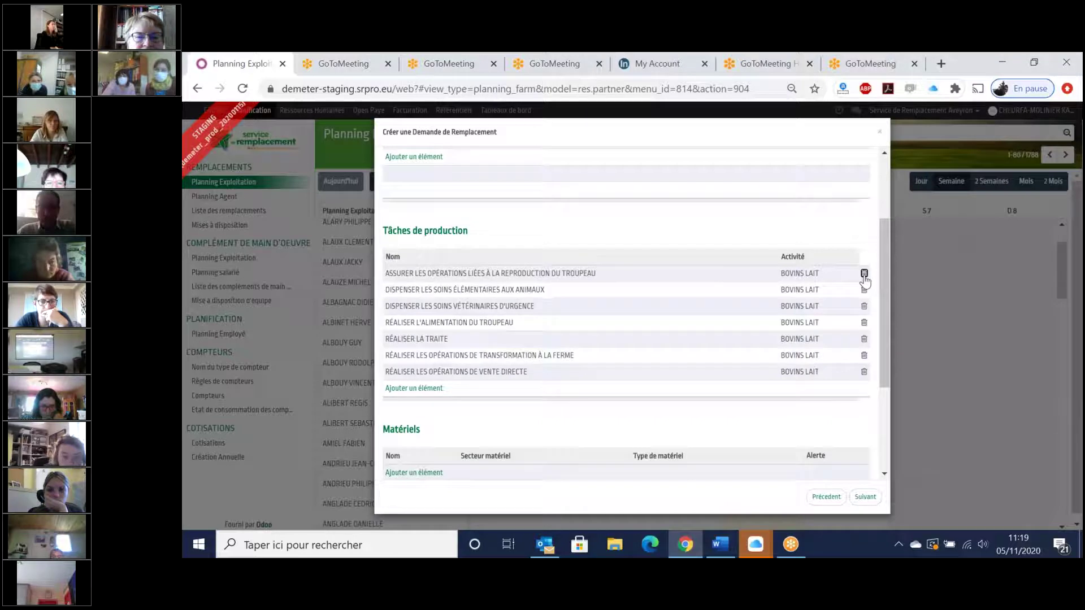
click(864, 273)
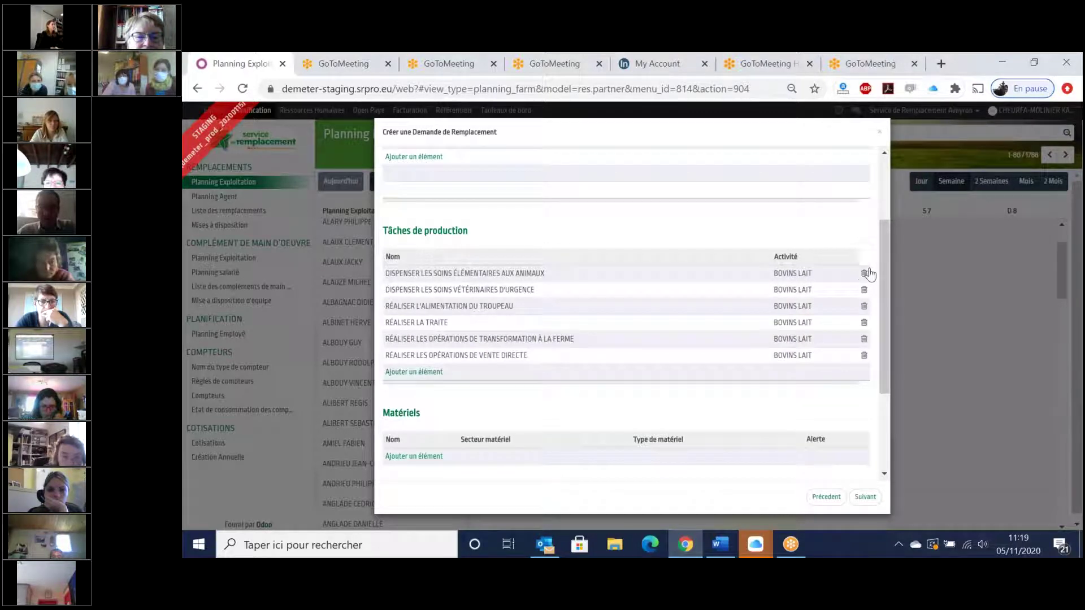
click(864, 289)
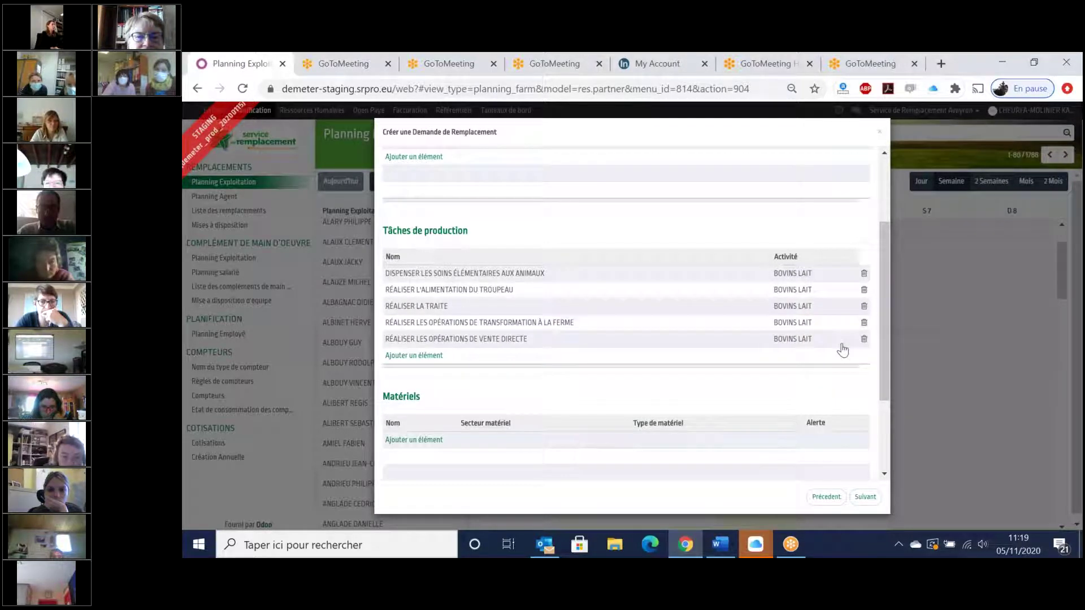
click(863, 323)
click(863, 323)
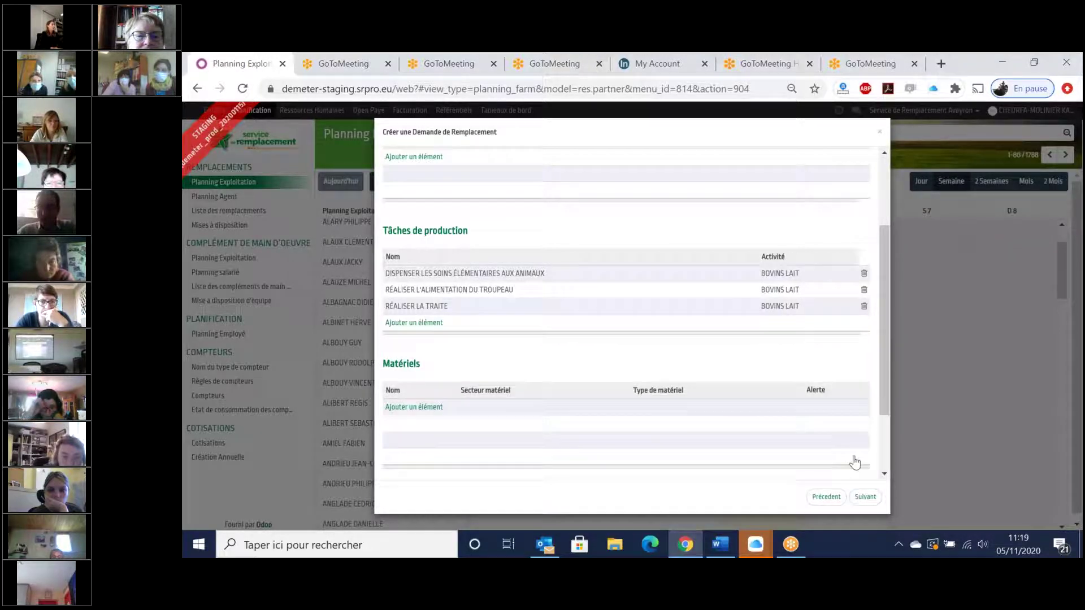
- Continue to dates and hours, save and close the request, and go to the agents' planning
click(865, 498)
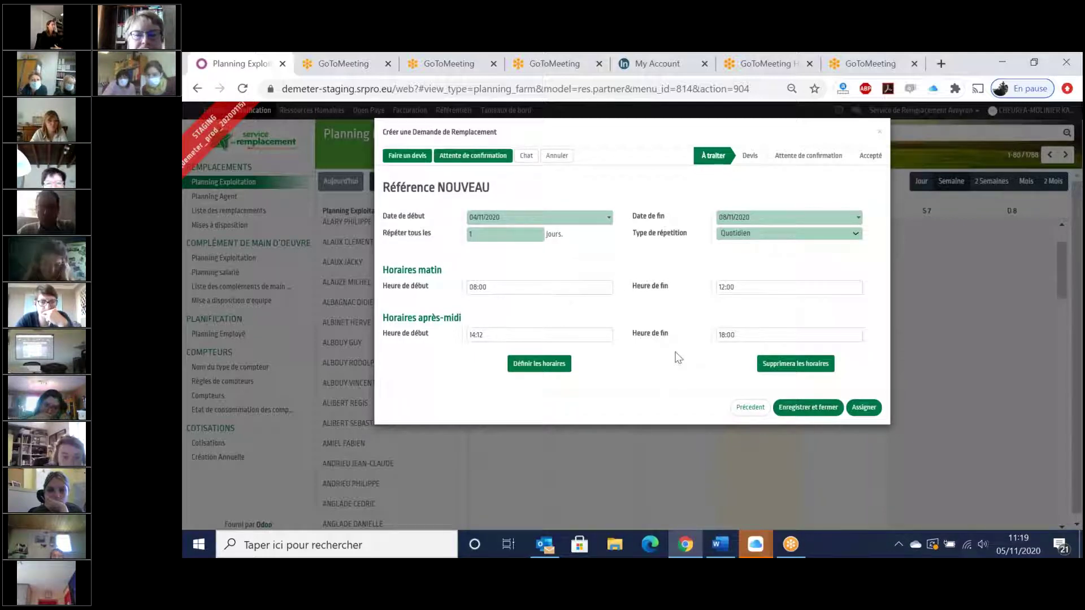
click(806, 413)
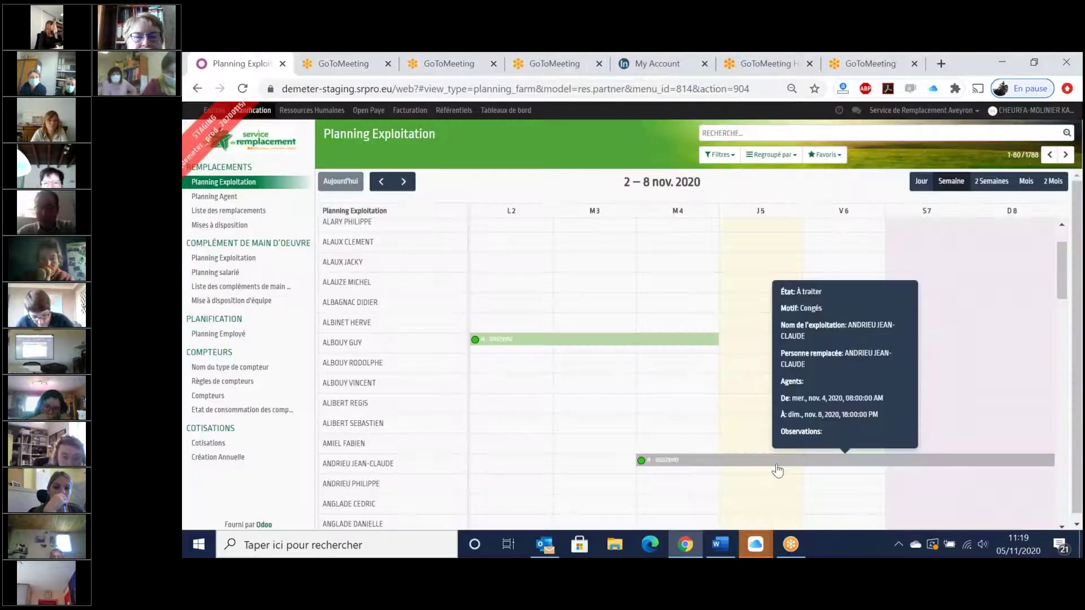
click(528, 363)
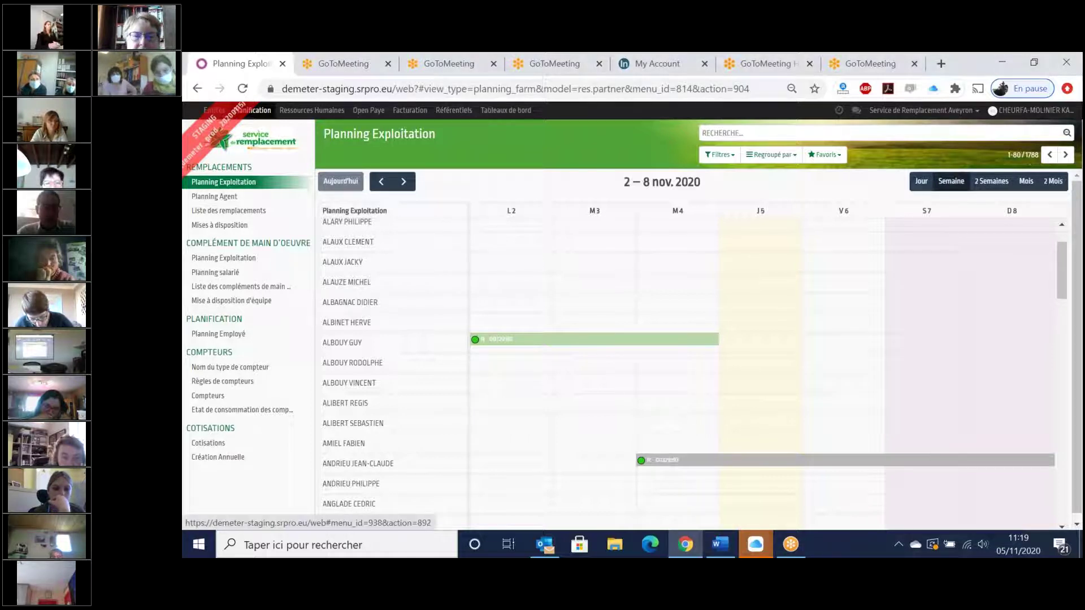
click(225, 198)
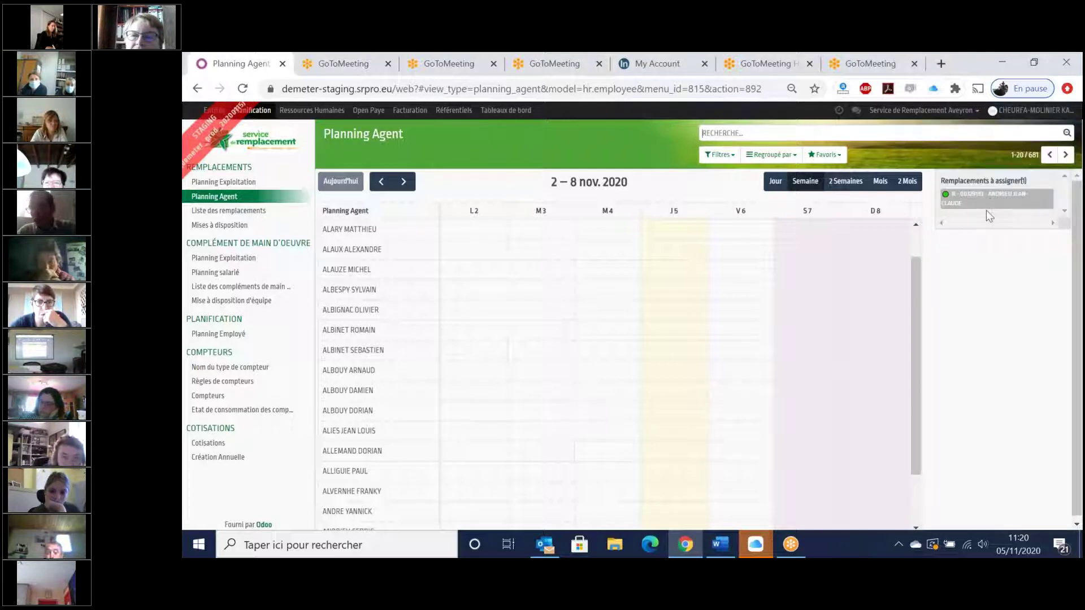
- Switch the Planning Agent view to 2 Semaines, covering 2–15 November 2020
mouse_move(989, 201)
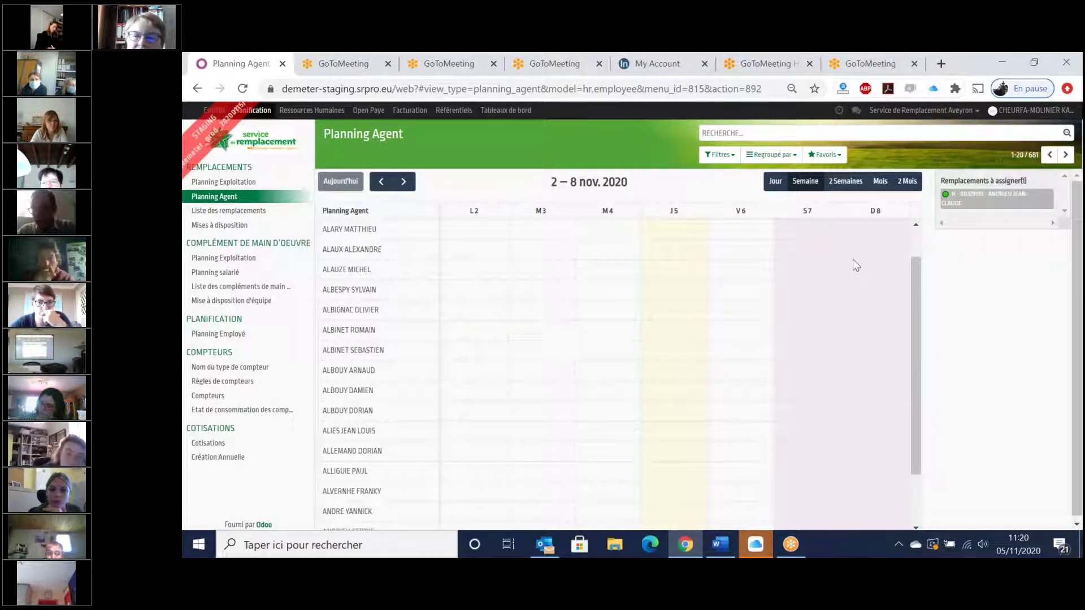
click(839, 187)
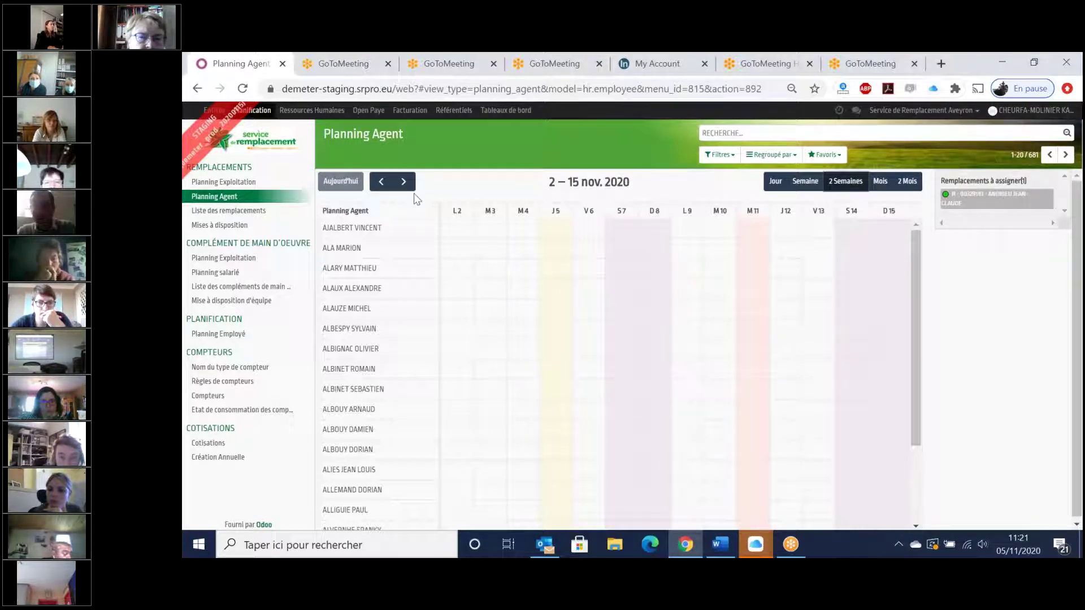
- Step forward a period, return to 2–15 November, and open the Filtres list
click(403, 182)
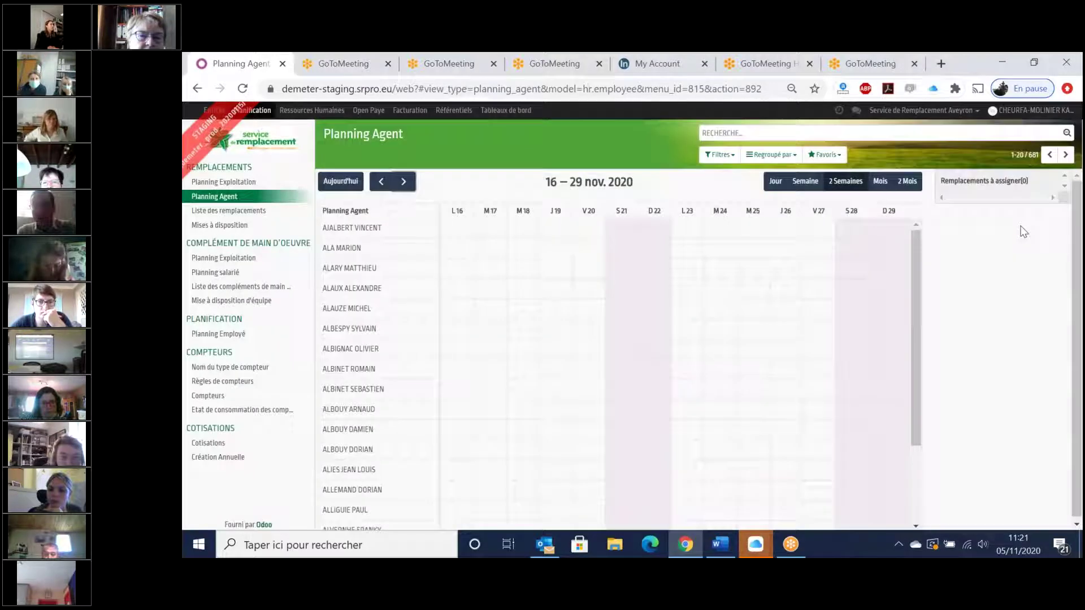
click(382, 190)
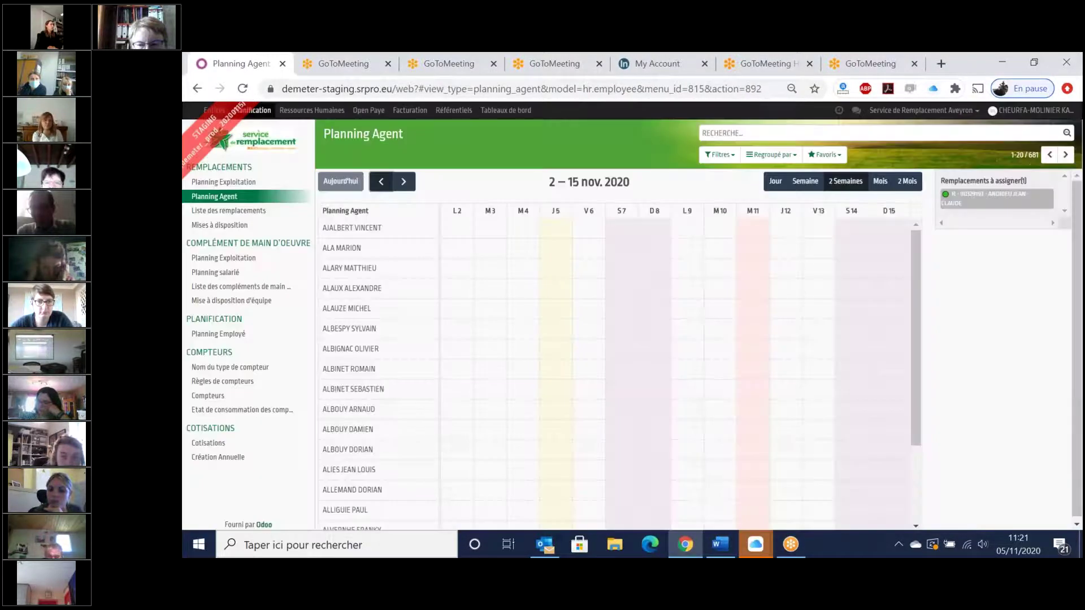
click(719, 154)
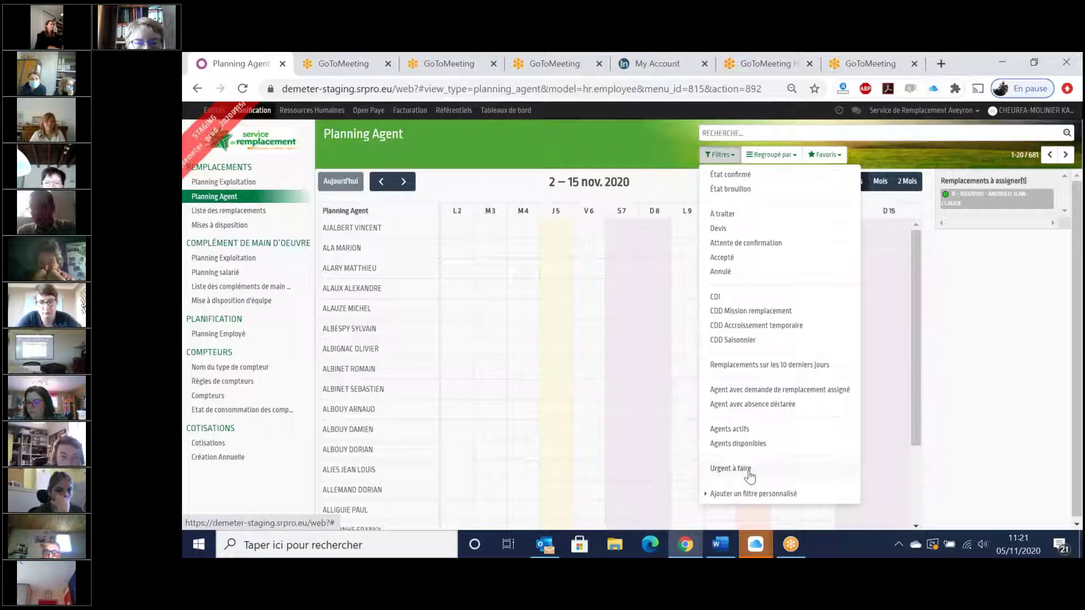
click(643, 151)
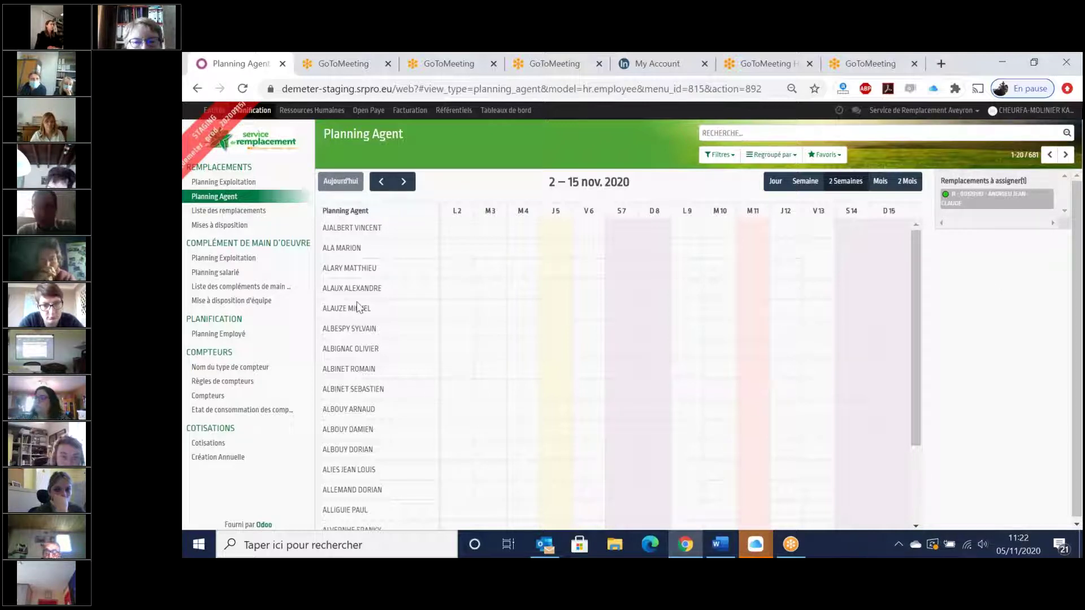
click(719, 156)
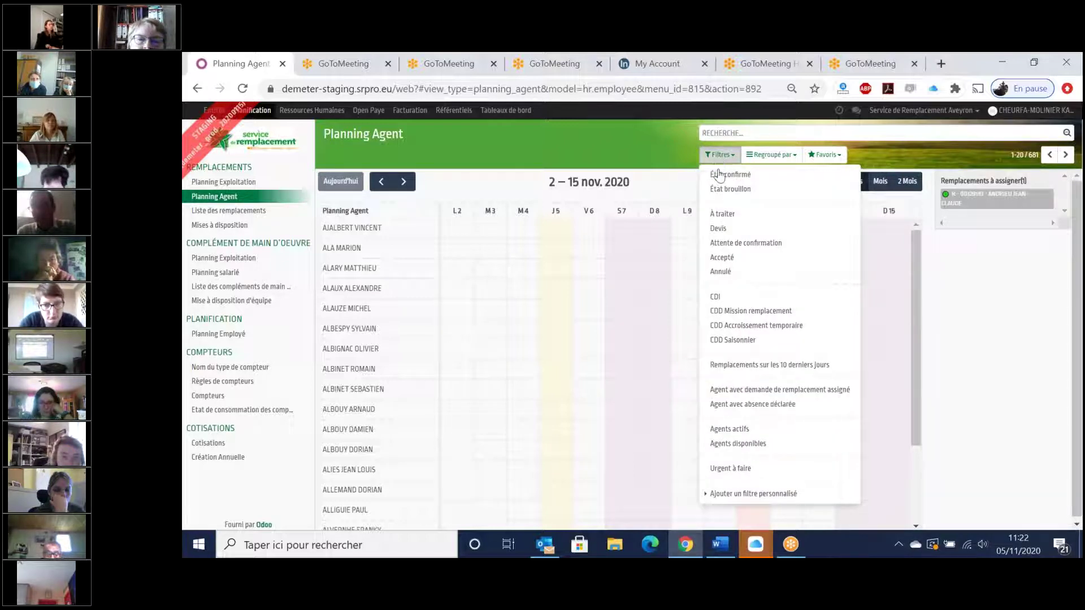
click(727, 298)
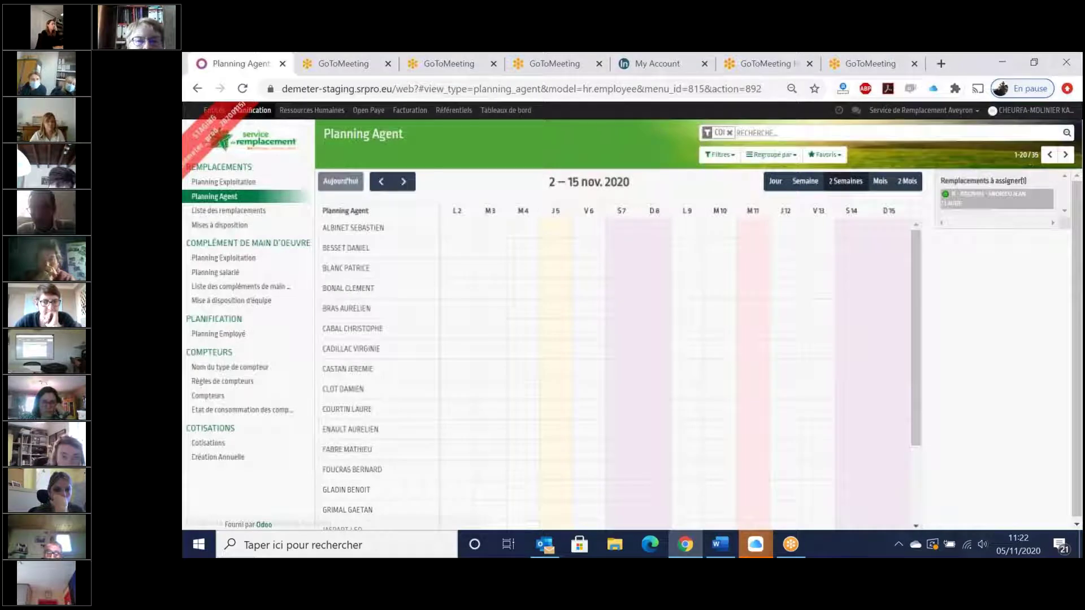
click(719, 154)
click(739, 444)
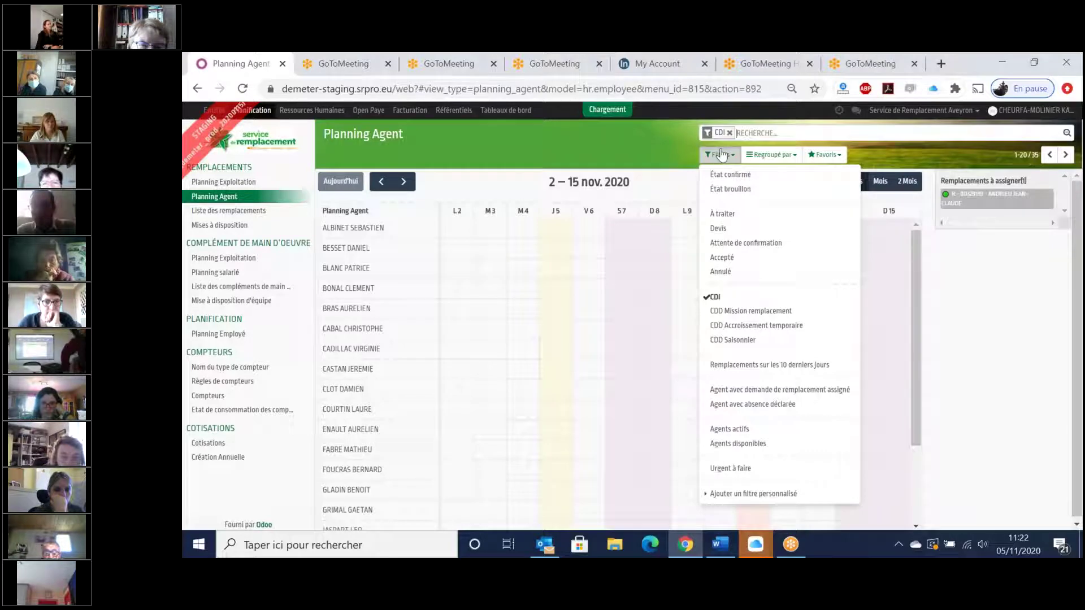
click(730, 132)
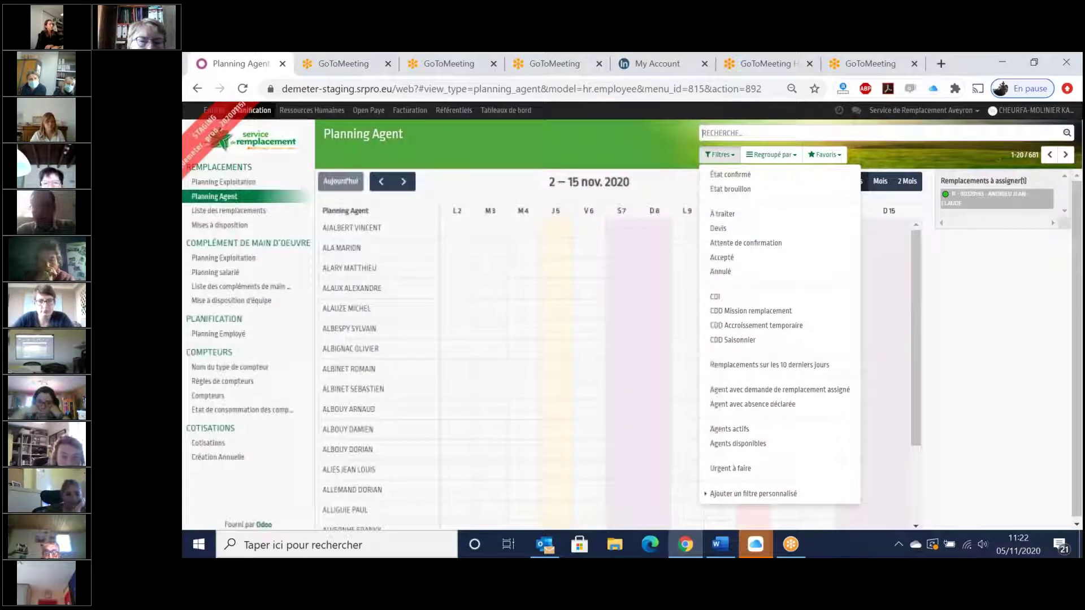
- Filter agents to CDD Mission remplacement and CDI, then show the week of 2–8 November
click(751, 311)
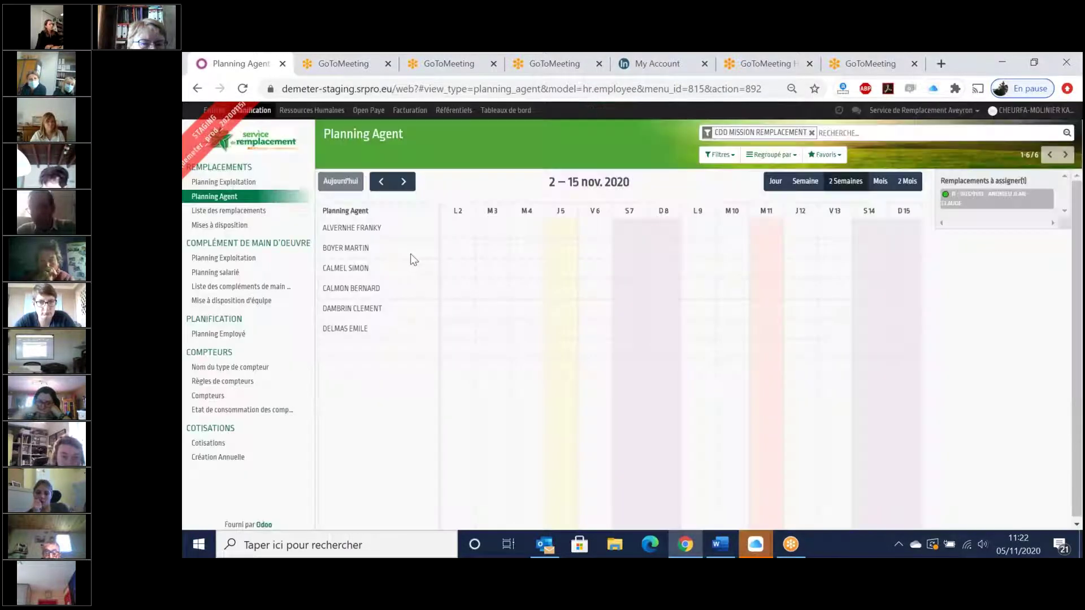
click(719, 298)
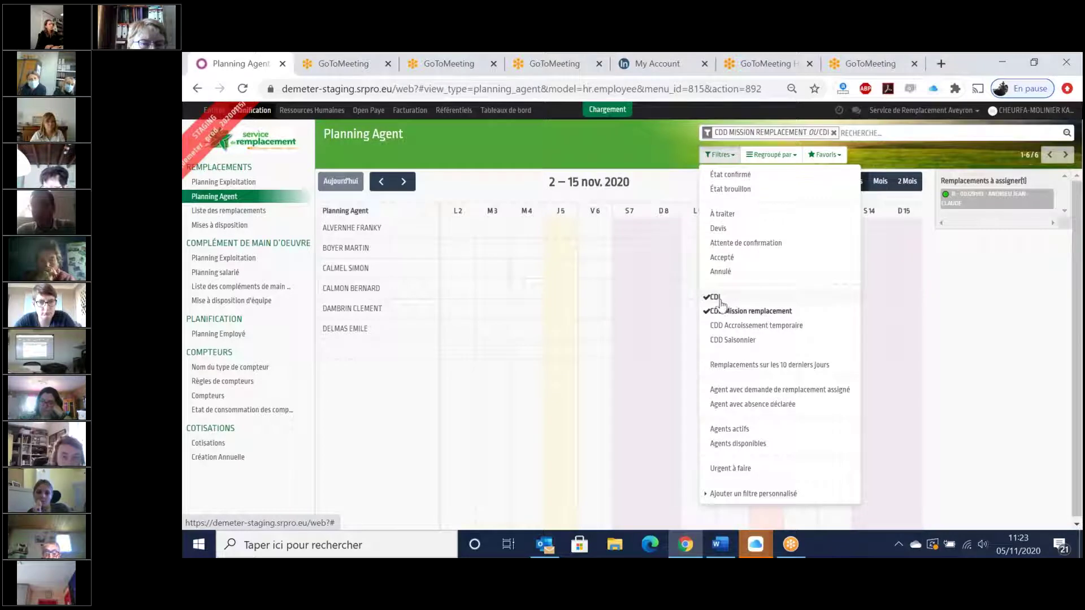
click(615, 150)
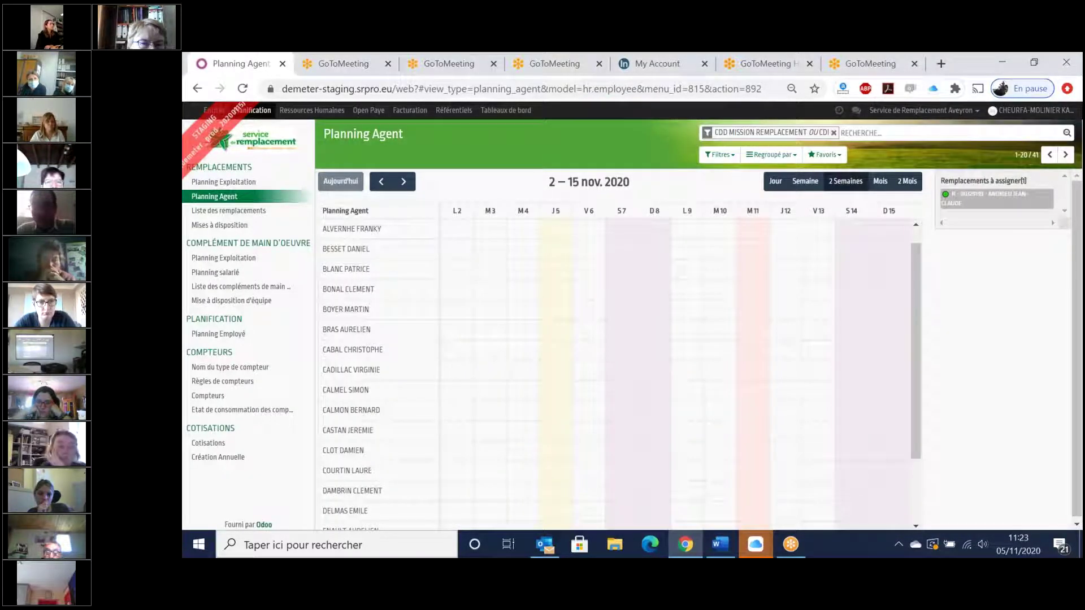
click(735, 162)
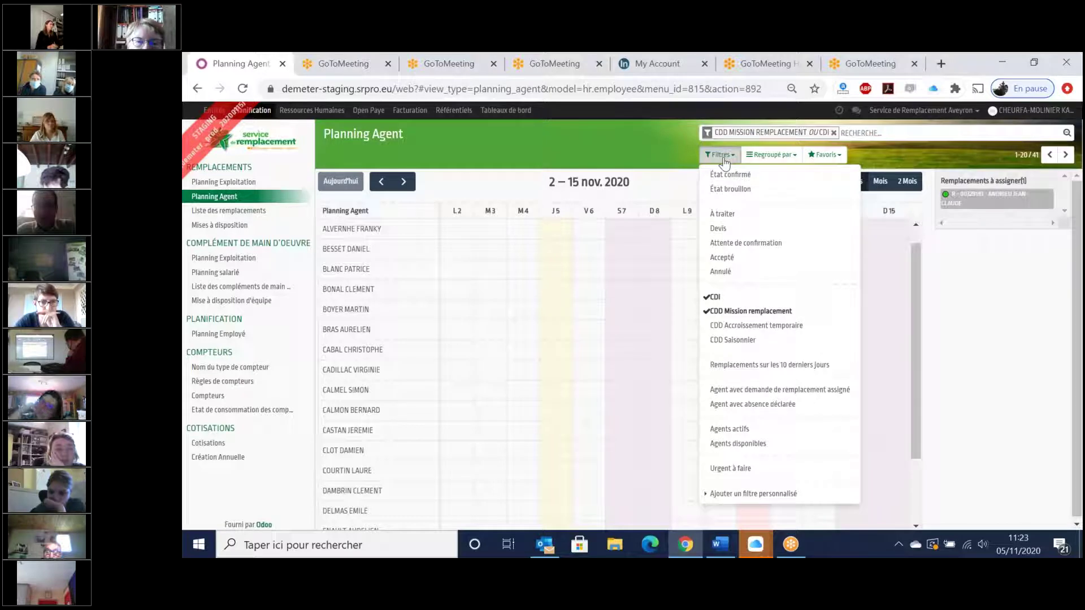
click(668, 155)
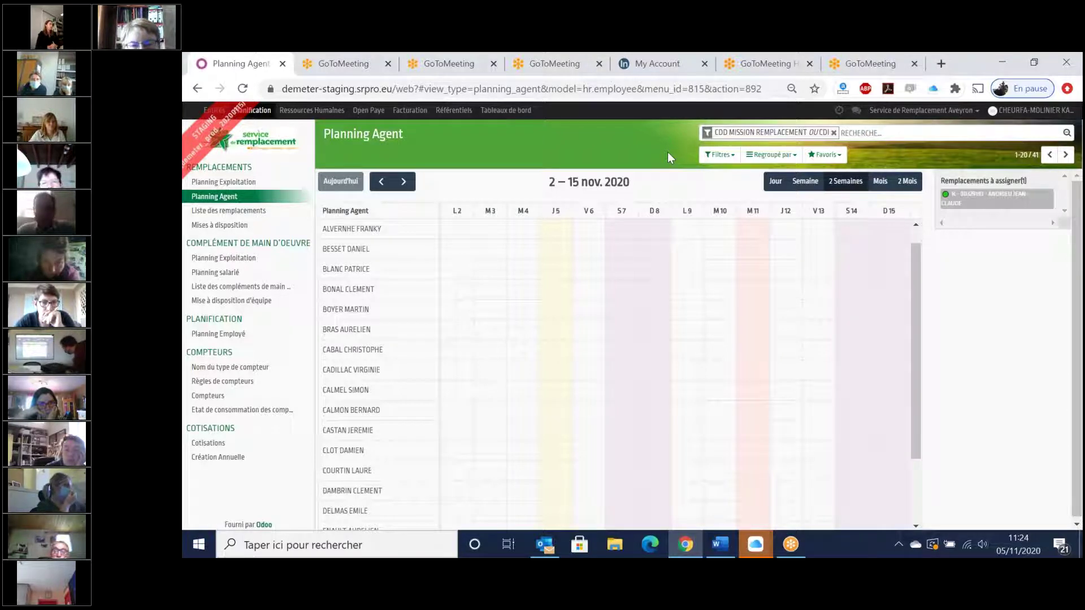
click(803, 189)
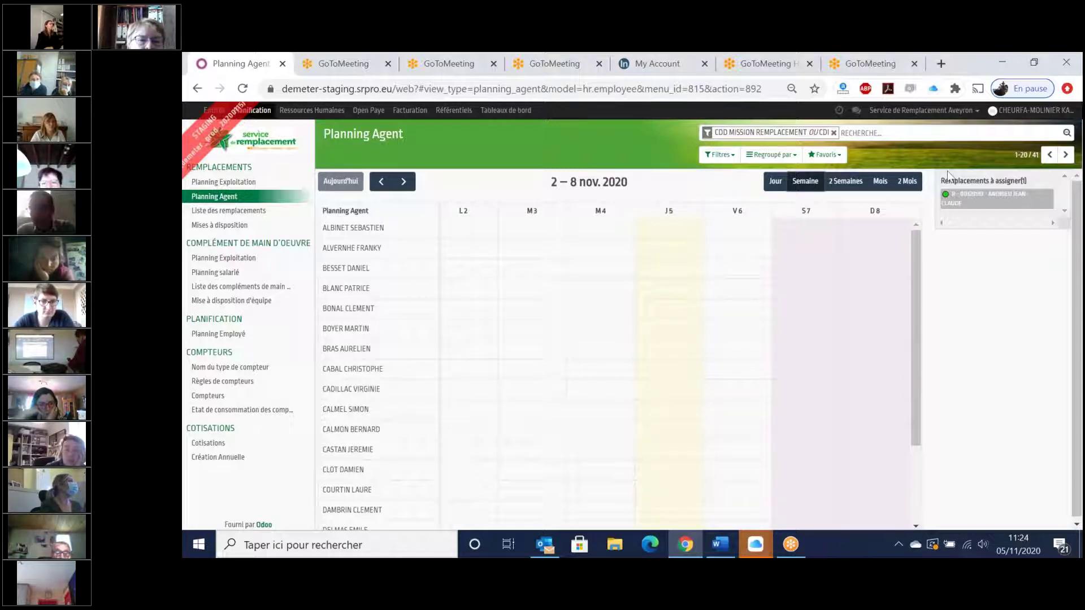
- Drop the pending Congés replacement on an agent's row and assign all its 4–8 November hours
mouse_move(986, 202)
drag(986, 202, 615, 335)
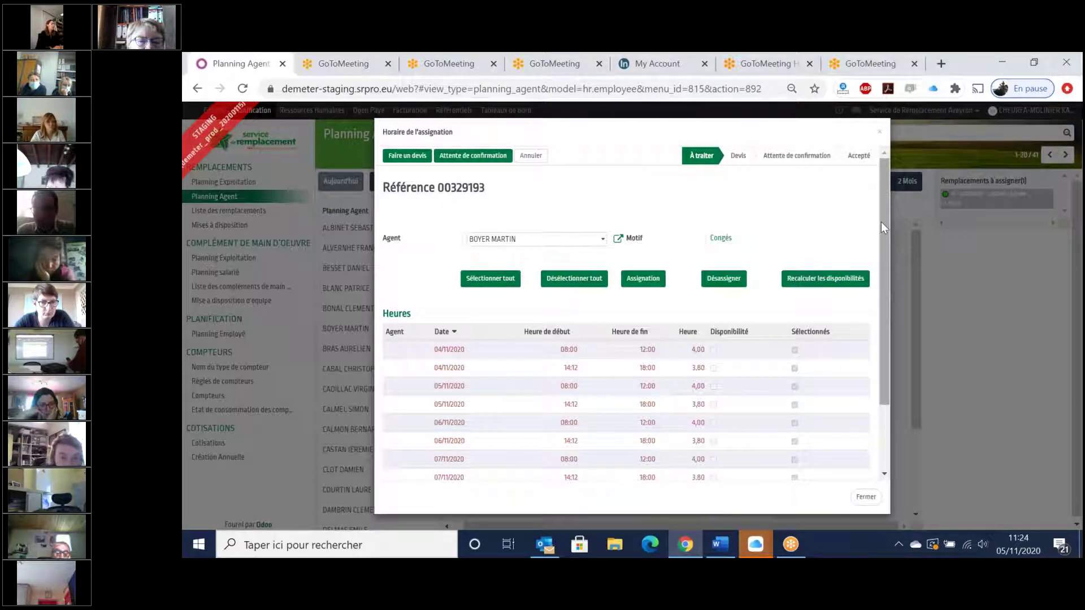
drag(880, 223, 883, 240)
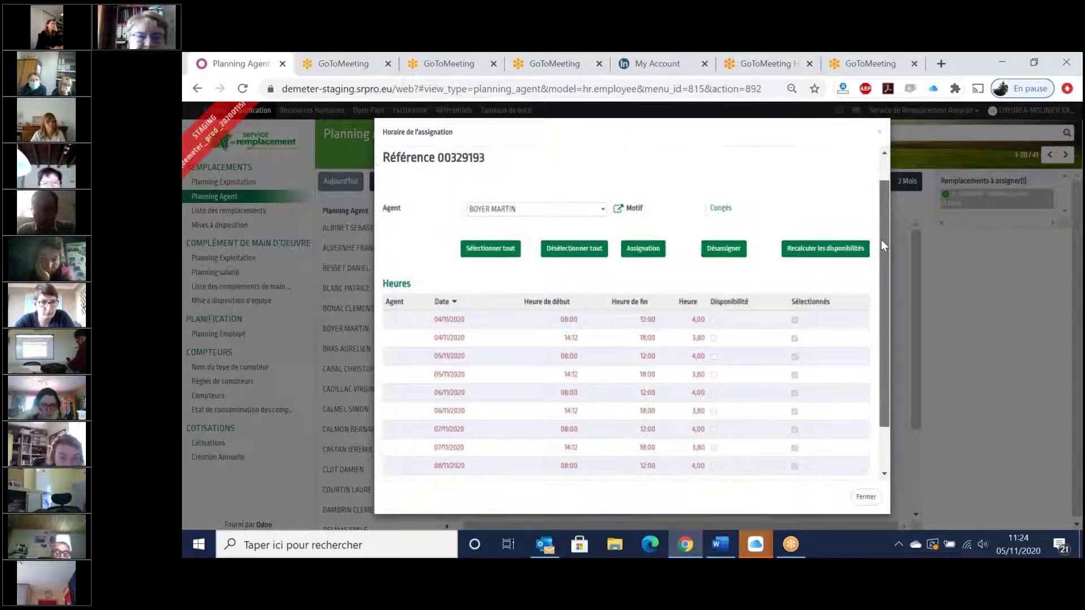
drag(882, 241, 881, 262)
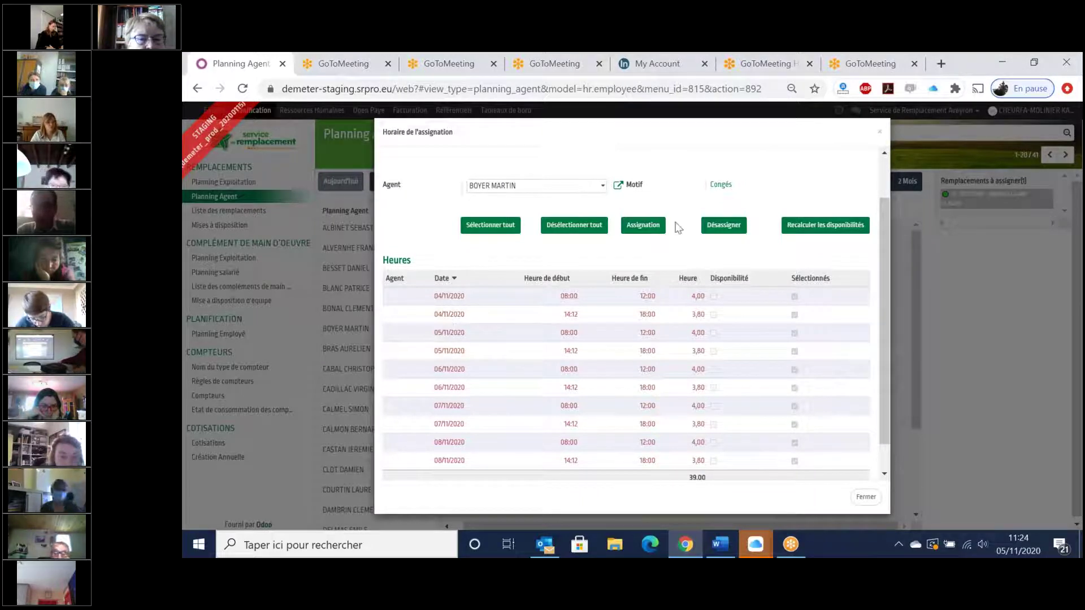
click(649, 229)
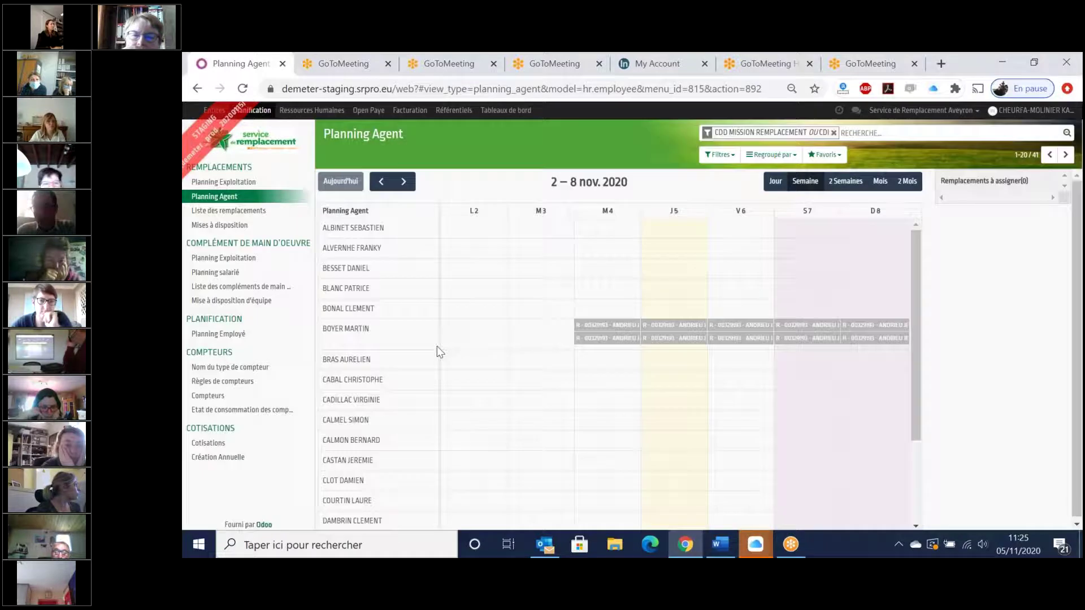
mouse_move(589, 338)
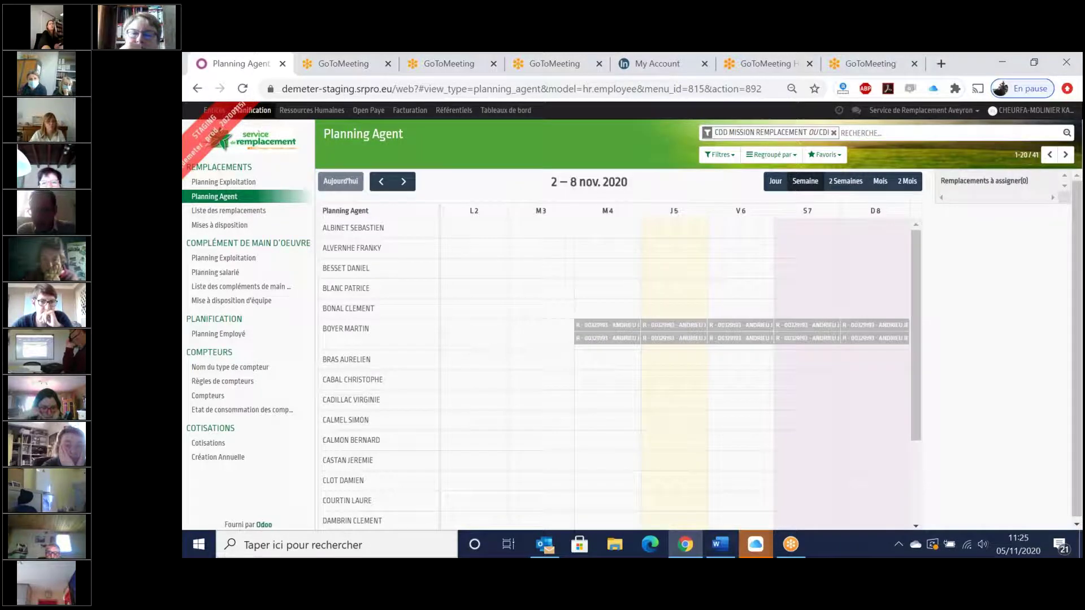
mouse_move(653, 333)
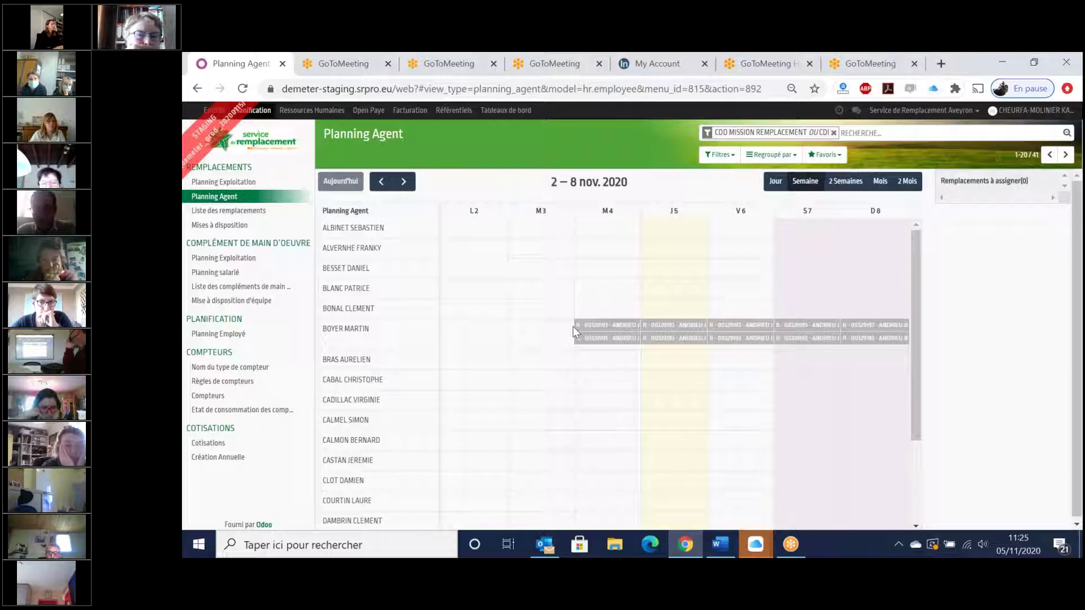
- Remove the sixth agent from every time slot of request 00329193 and reload the planning
click(604, 342)
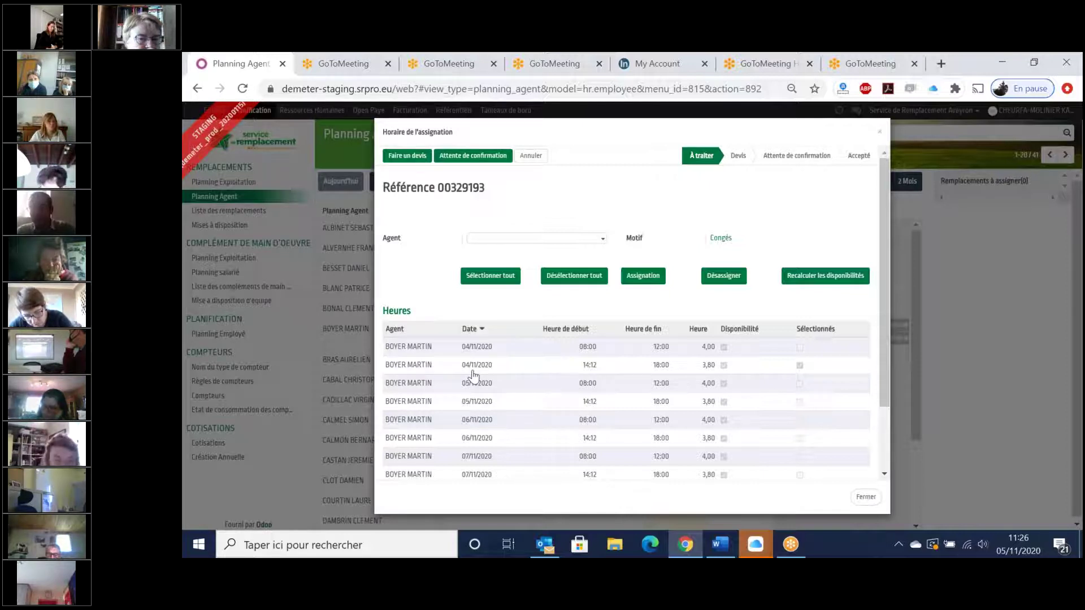
click(474, 278)
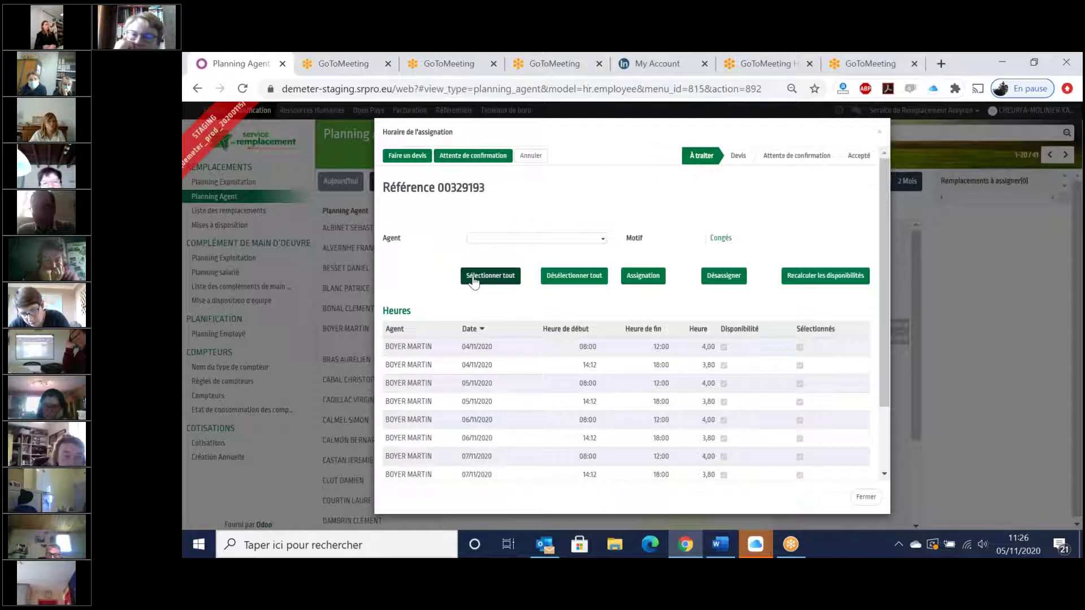
click(728, 280)
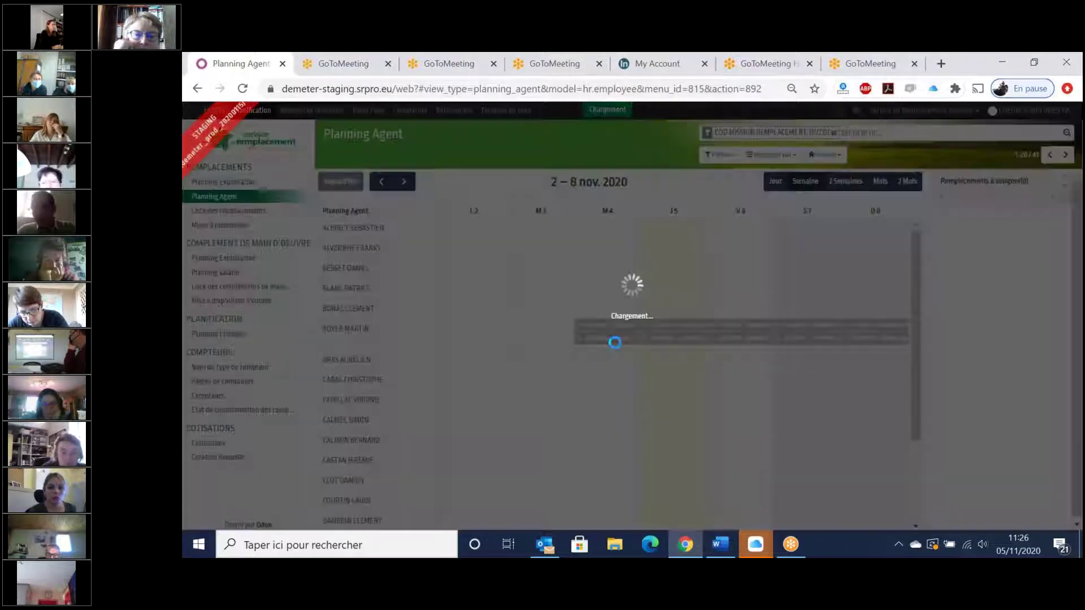
click(615, 339)
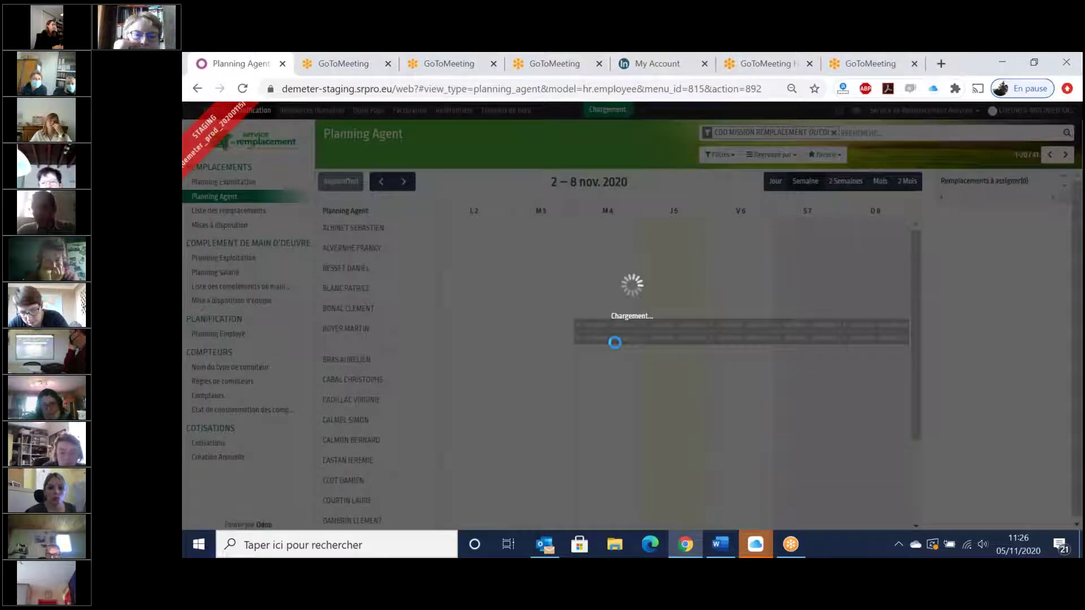
- Assign request 00329193 to the tenth-listed agent, recalculating availability despite the unavailability warning
mouse_move(1011, 198)
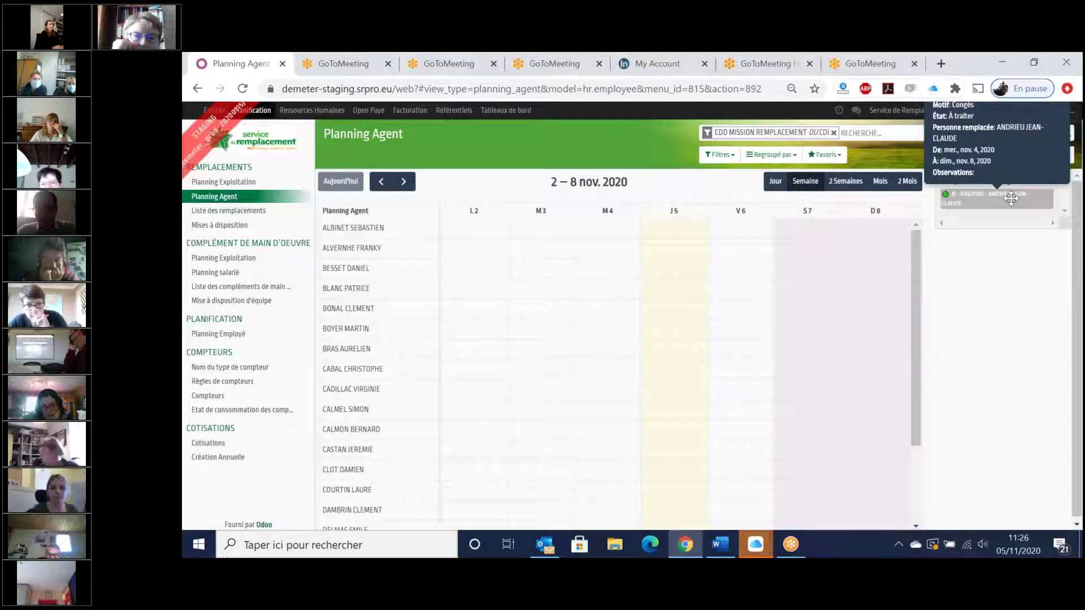
drag(1007, 197, 600, 410)
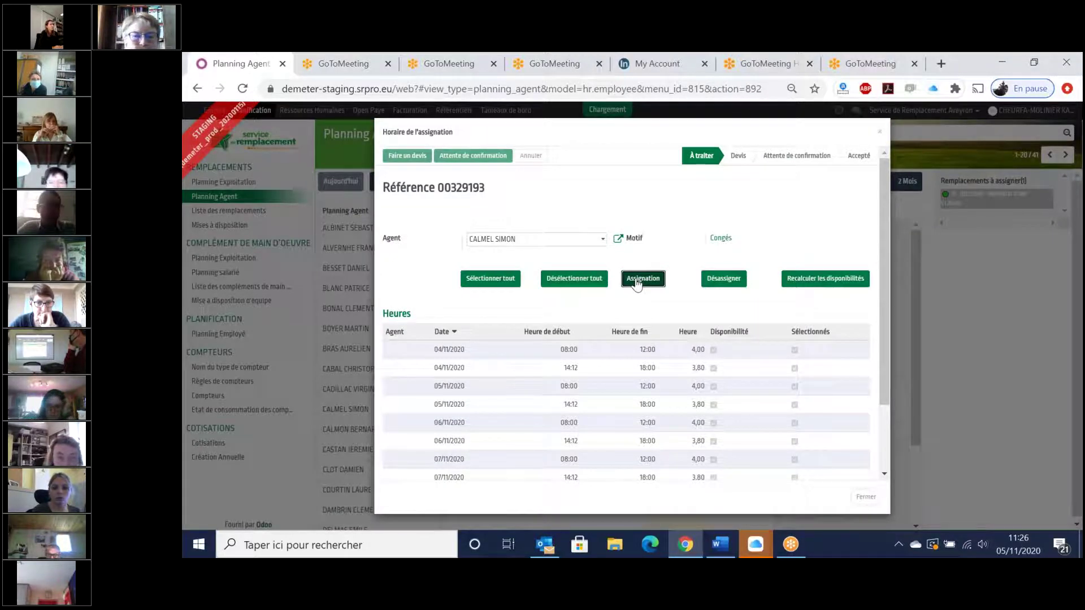
click(637, 280)
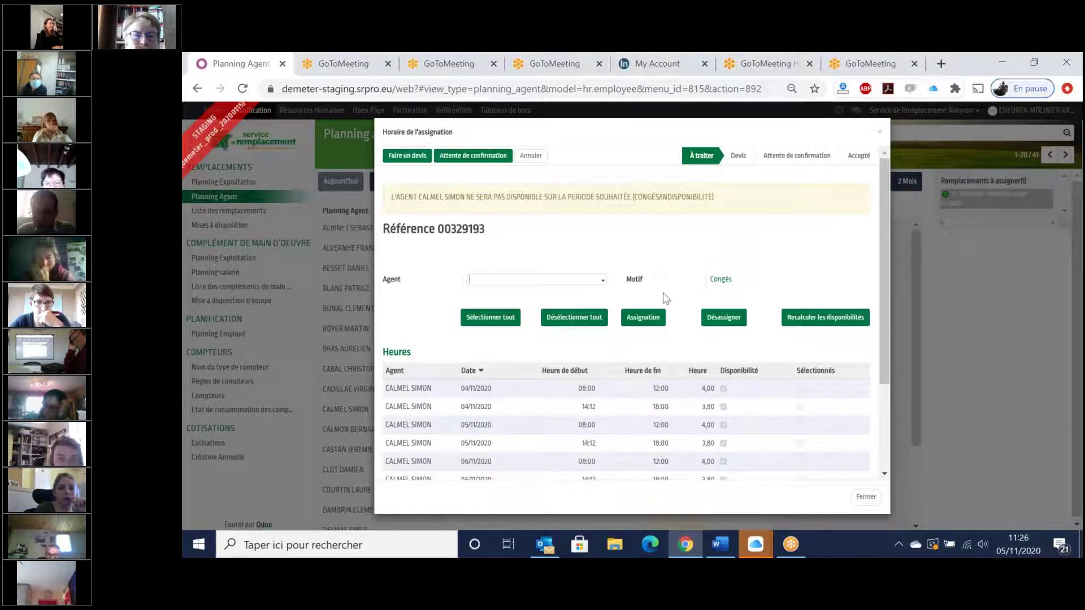
click(802, 320)
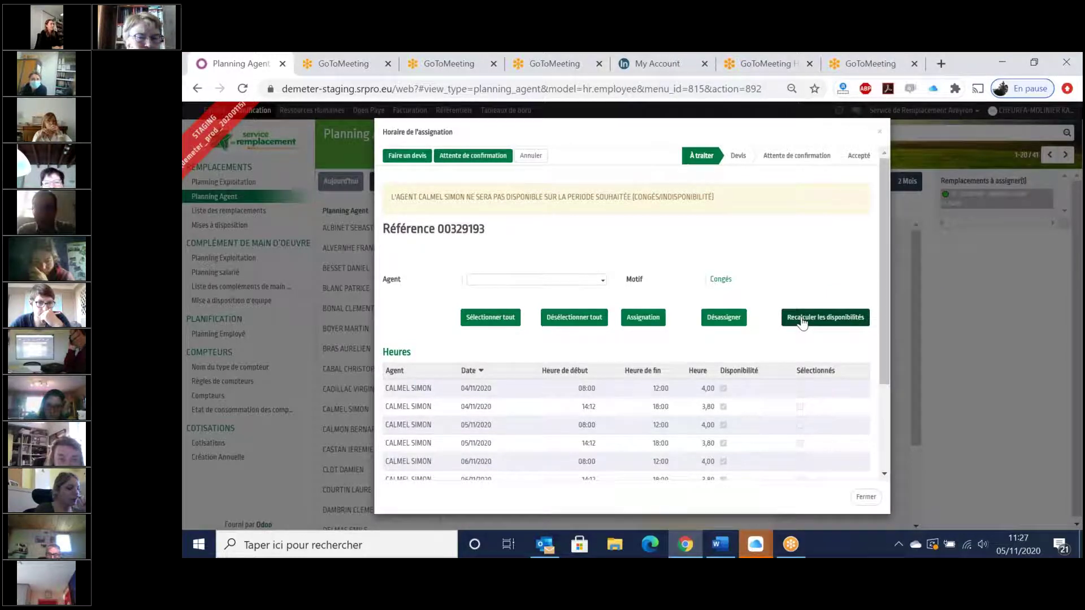
click(803, 321)
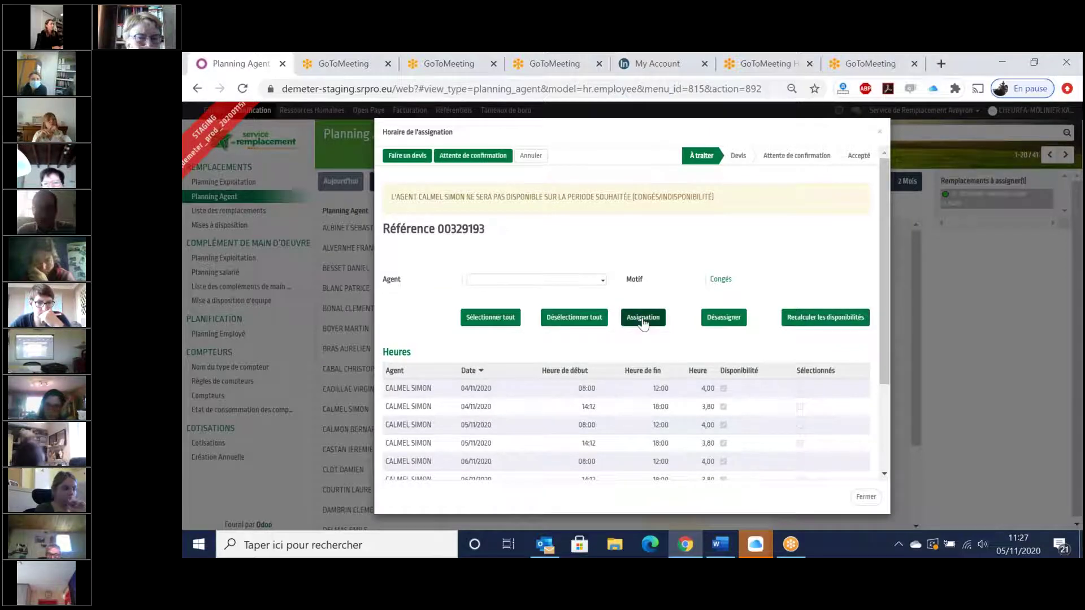
click(865, 497)
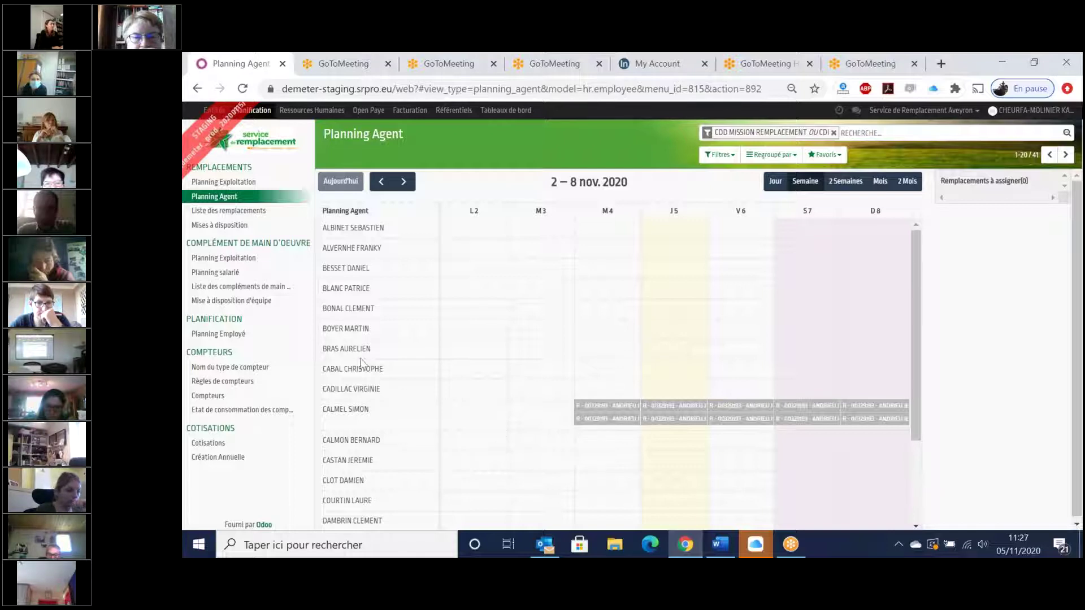
- Move all time slots of request 00329193 to the seventh-listed agent
mouse_move(598, 425)
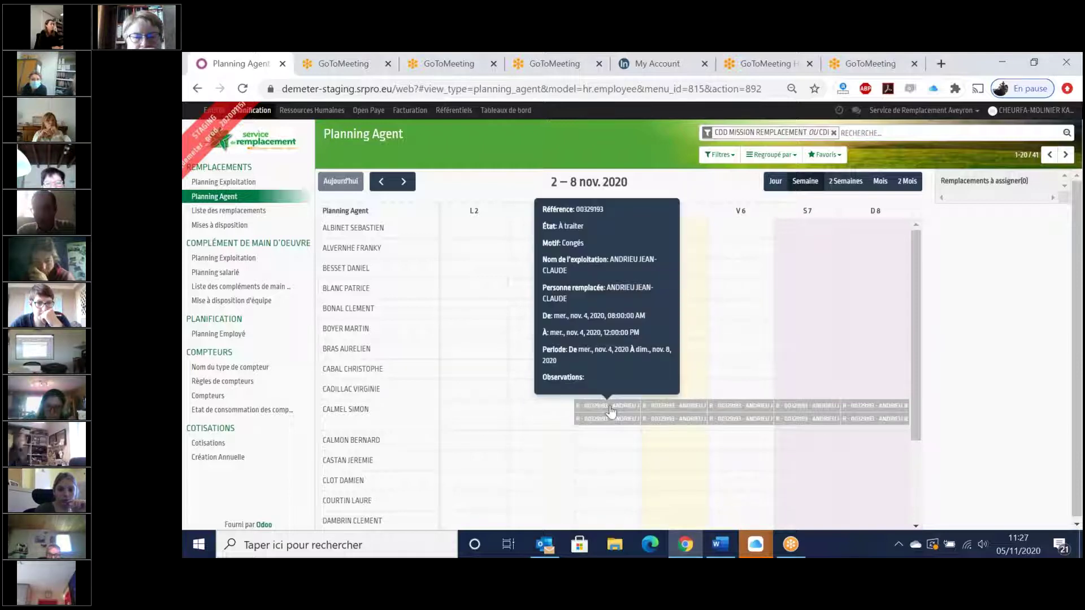
mouse_move(610, 389)
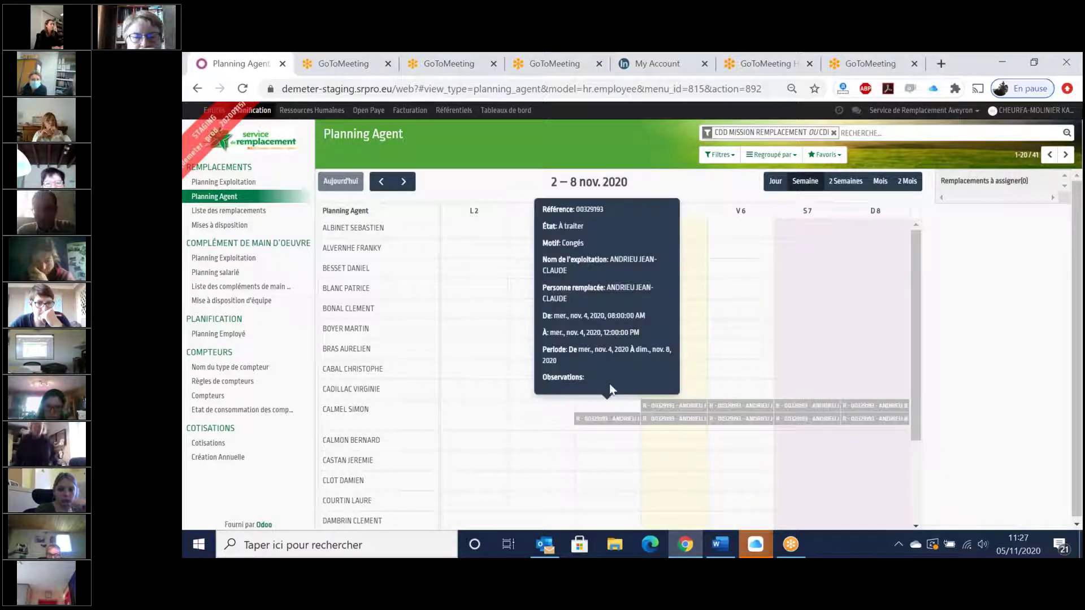
double_click(612, 340)
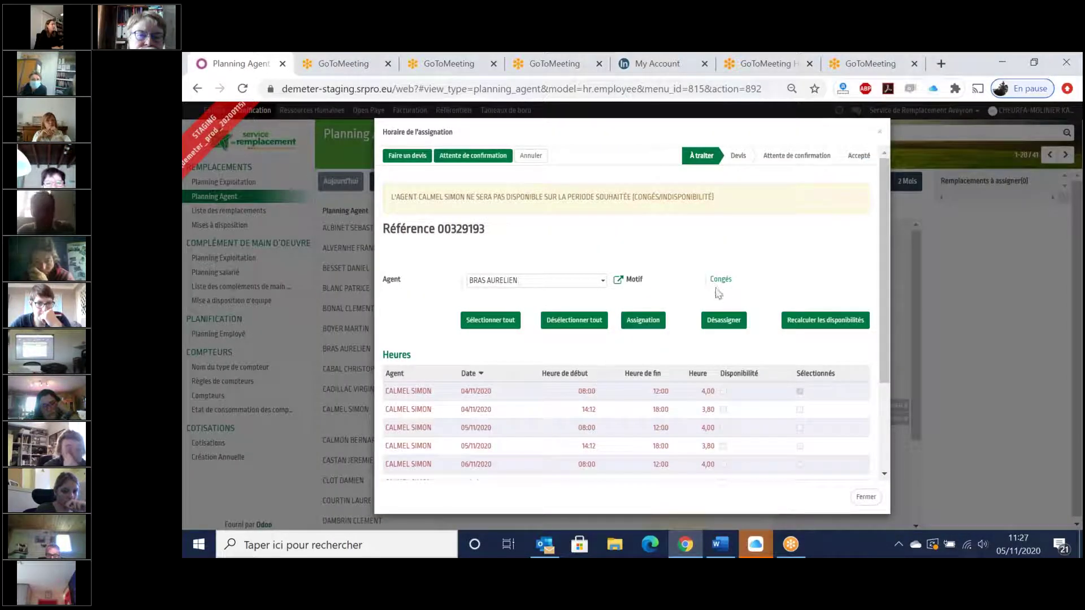
click(487, 283)
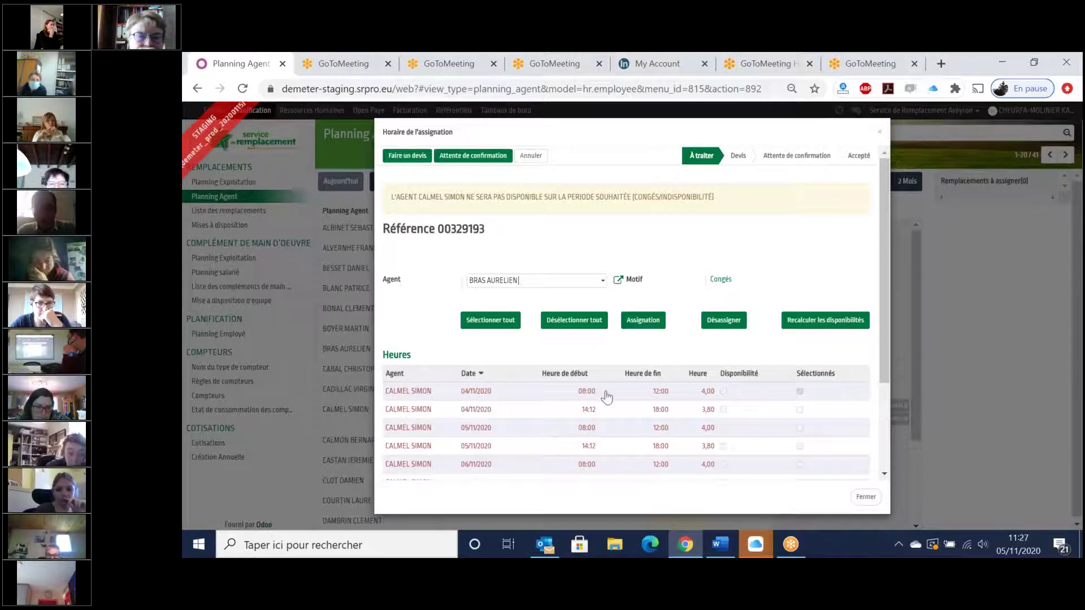
click(506, 328)
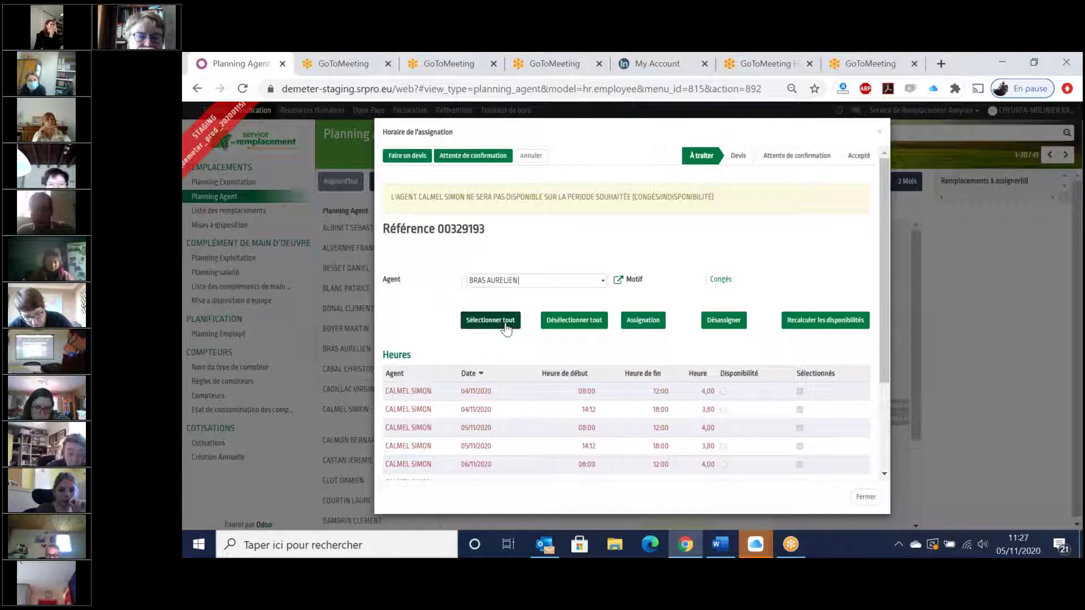
click(635, 324)
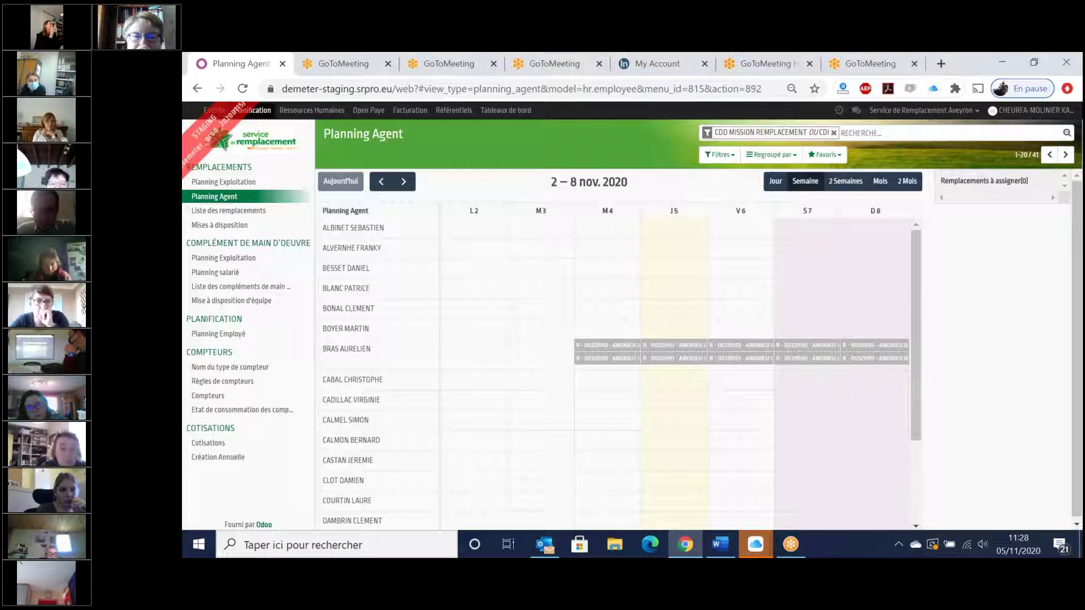
mouse_move(617, 359)
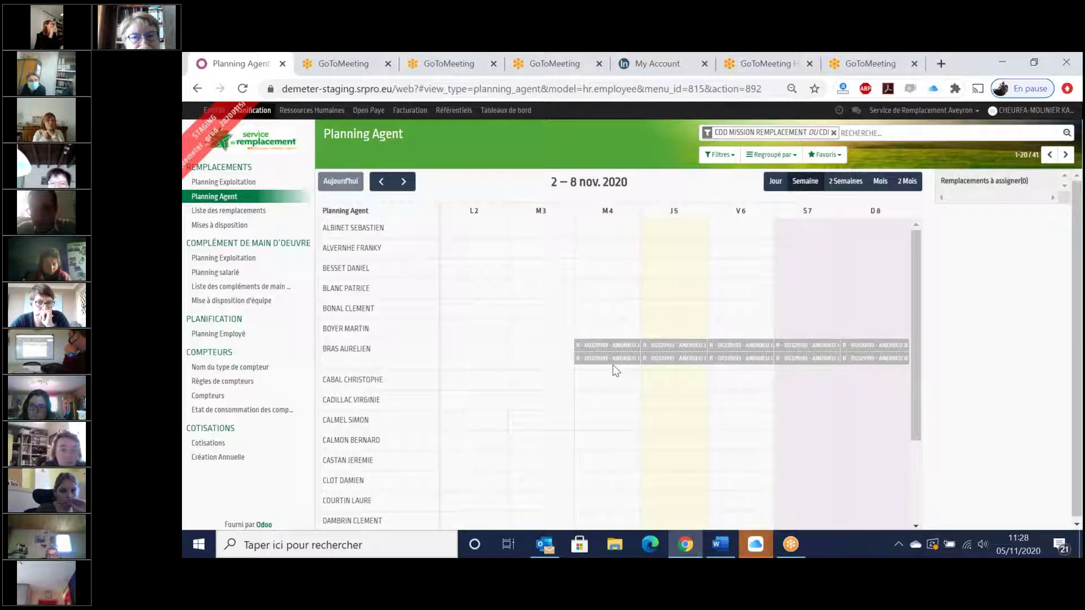
mouse_move(613, 365)
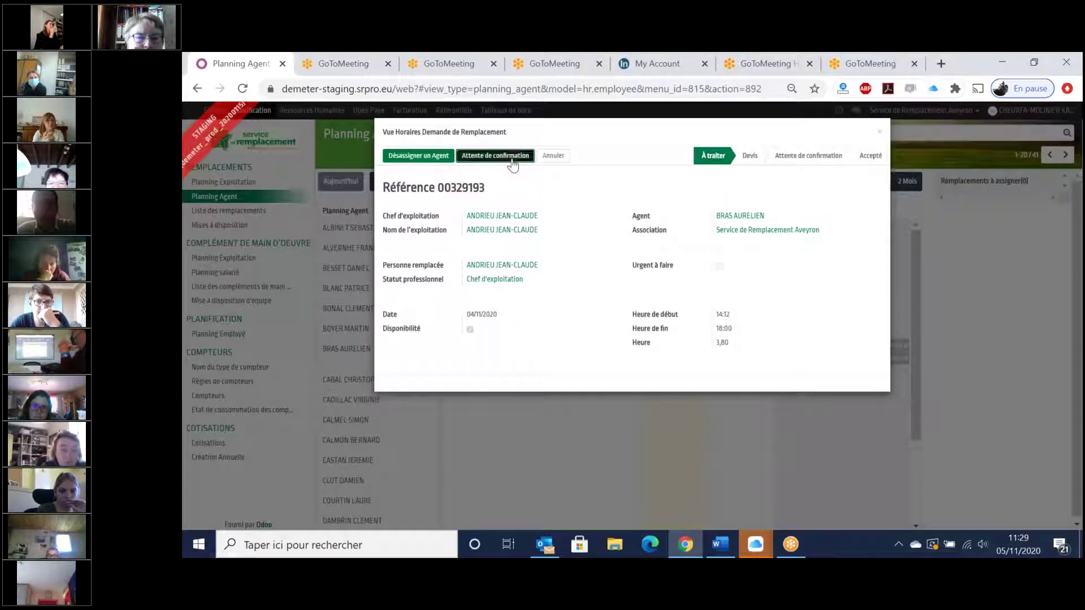
- Set request 00329193 to Accepté, then switch to the Planning Exploitation view
click(512, 160)
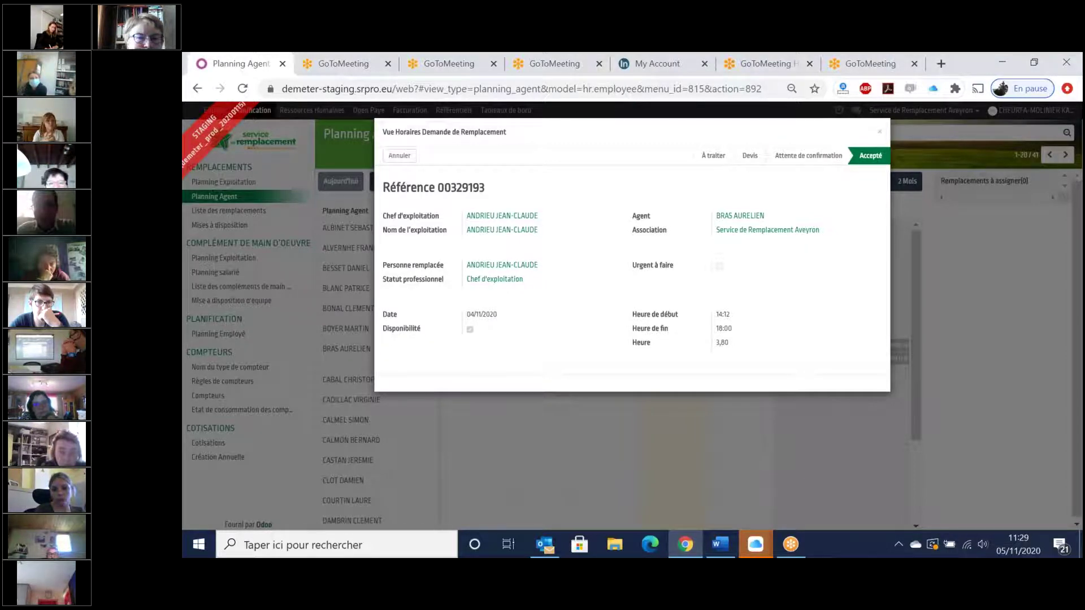
key(Escape)
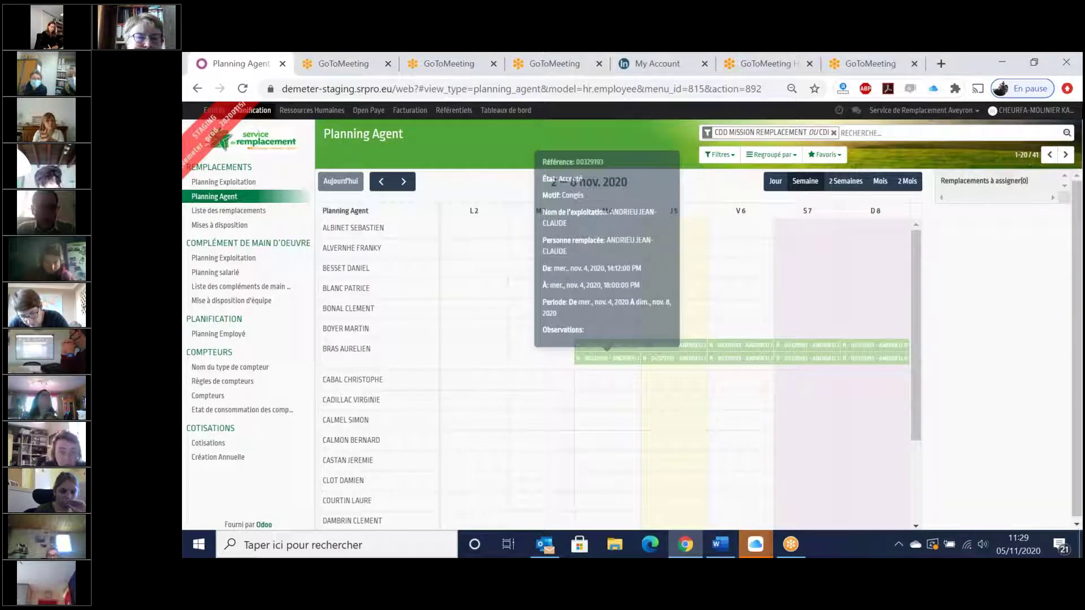
click(233, 185)
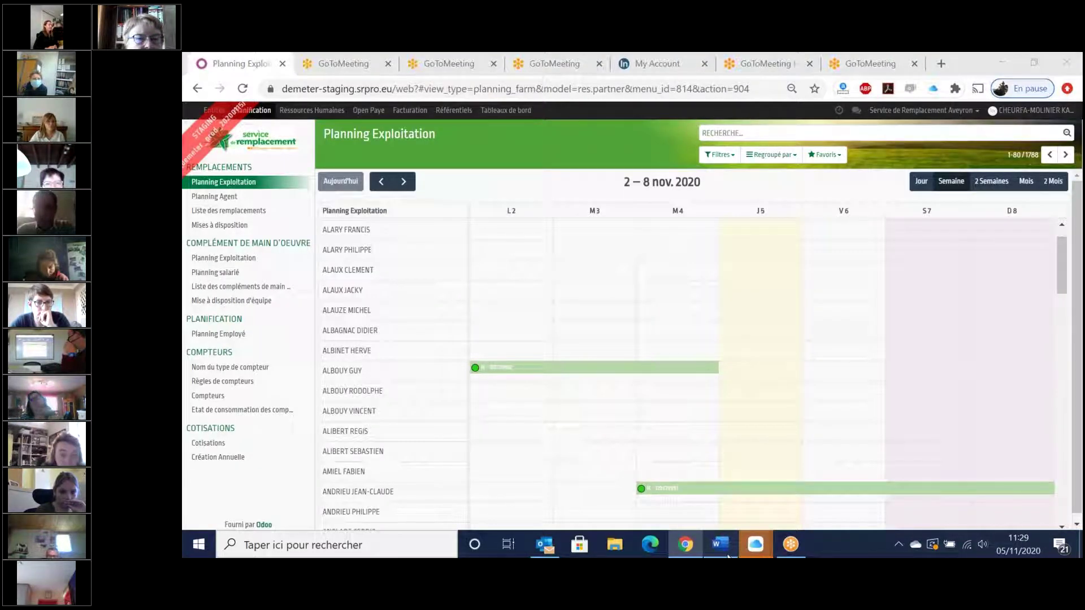
- Review the state legend in the T_Planification manual, then start a 2–4 Nov request for the fifth farm
click(720, 544)
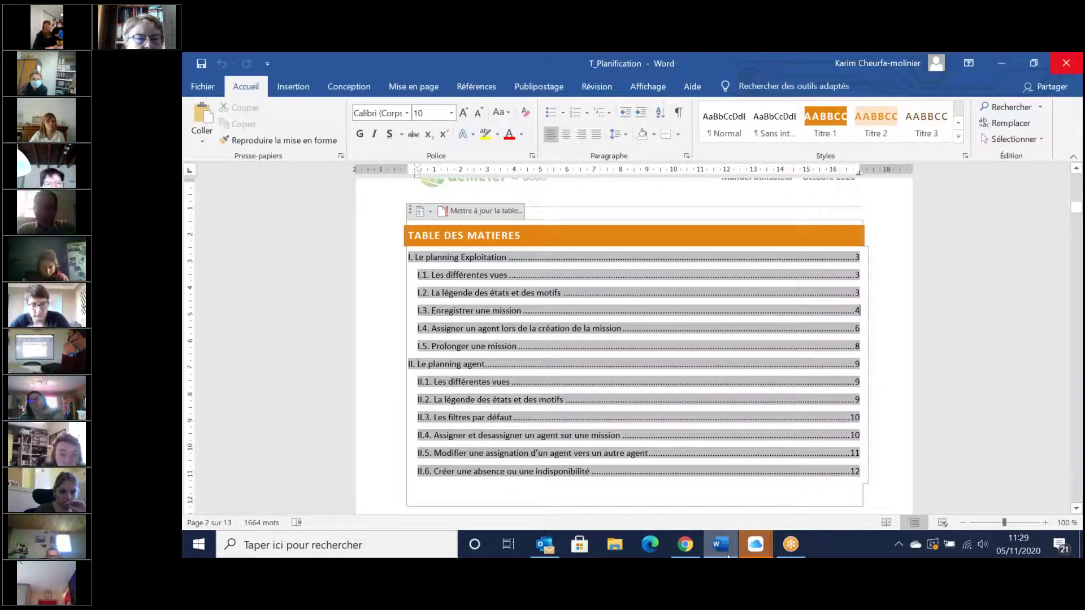
scroll(633, 345, down, 7)
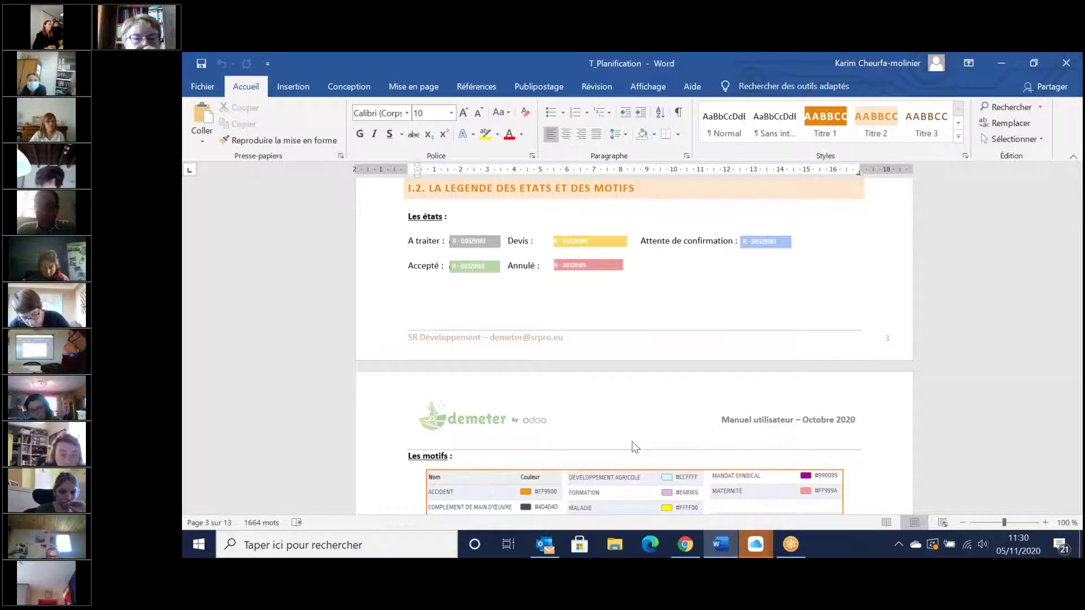
key(alt+Tab)
drag(546, 320, 676, 313)
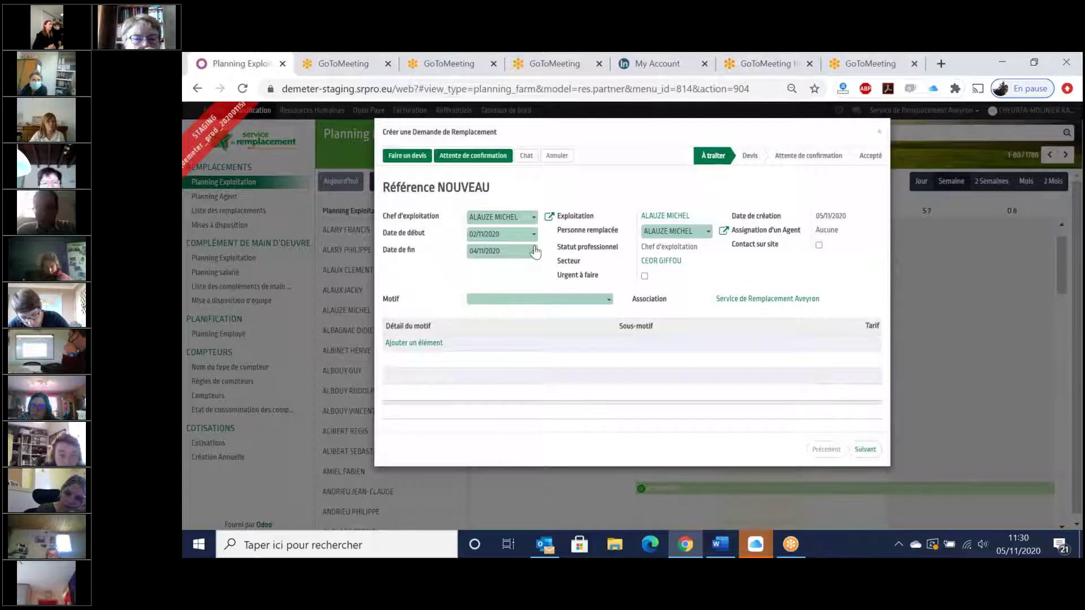
- Look through the Motif reasons list, then discard the new replacement request
click(536, 299)
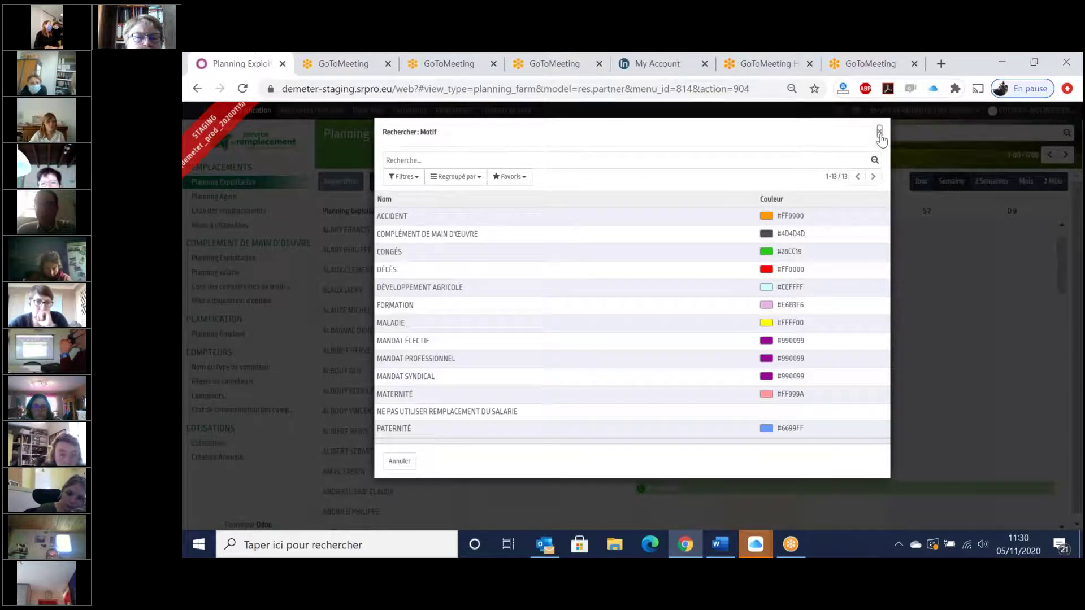
click(880, 132)
click(879, 133)
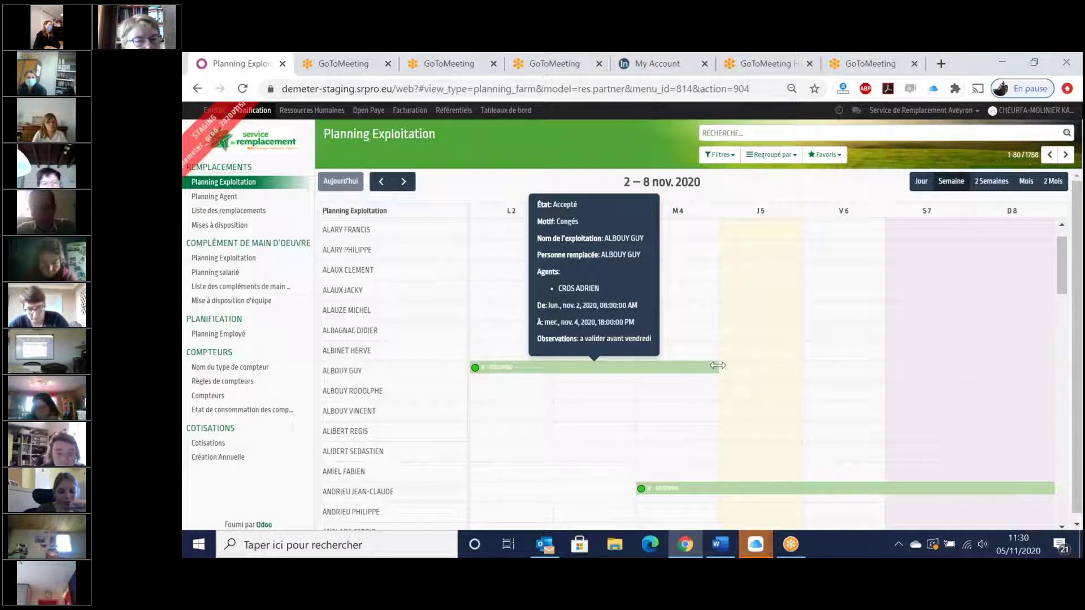
- Extend request 00329192 to end on 06/11/2020 and open its new 5–6 November booking
drag(717, 365, 834, 362)
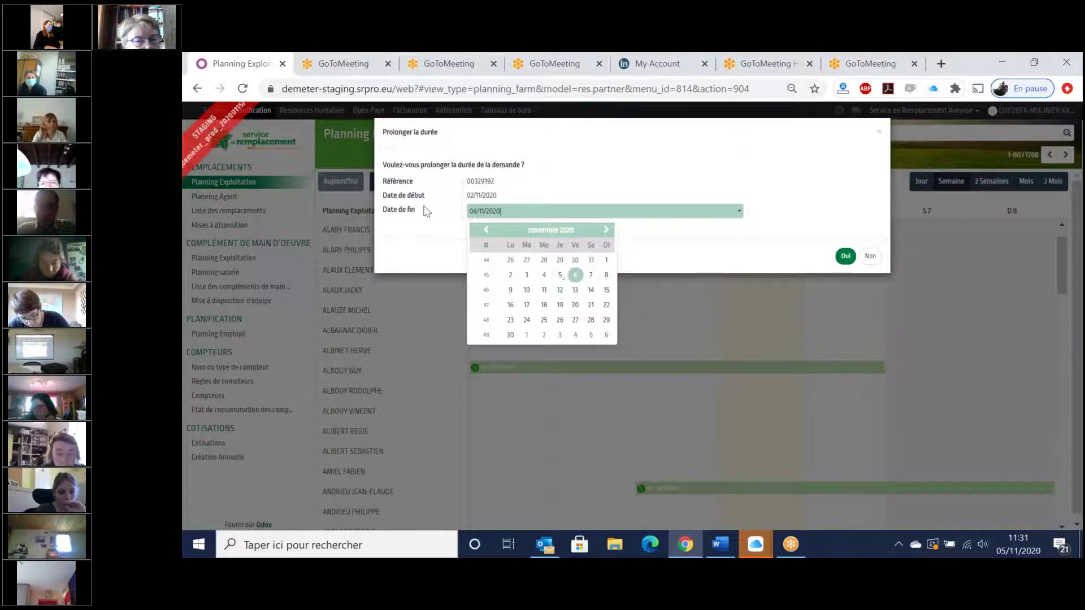
click(425, 211)
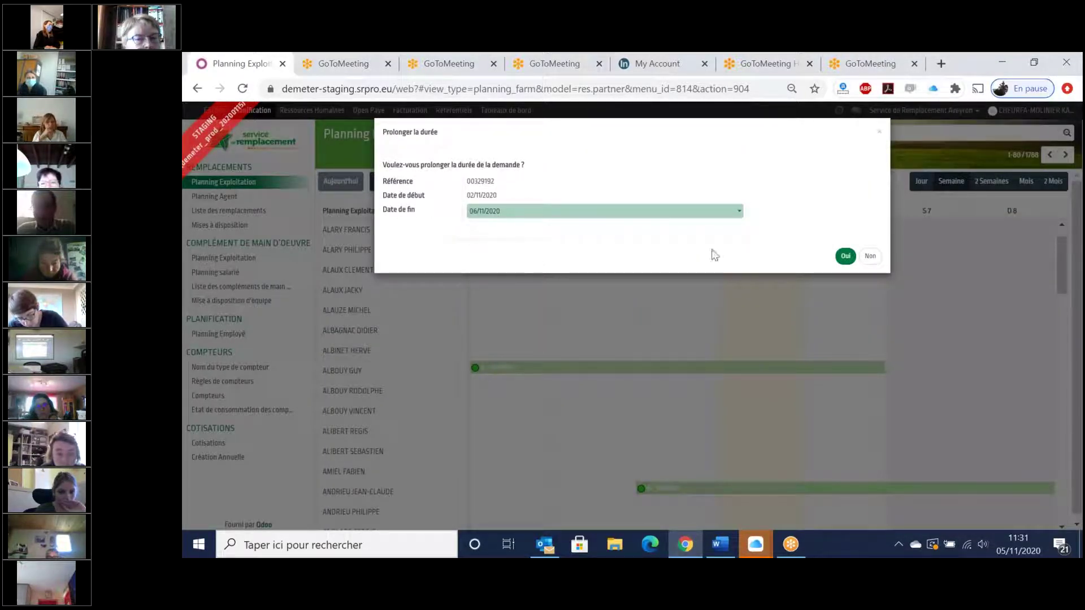
click(846, 259)
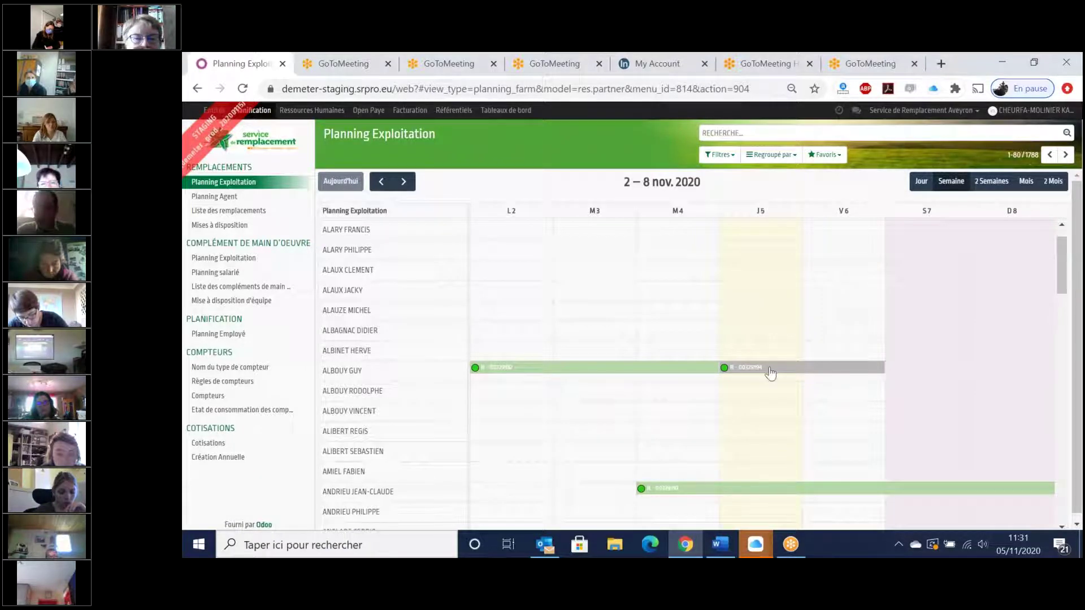
click(771, 373)
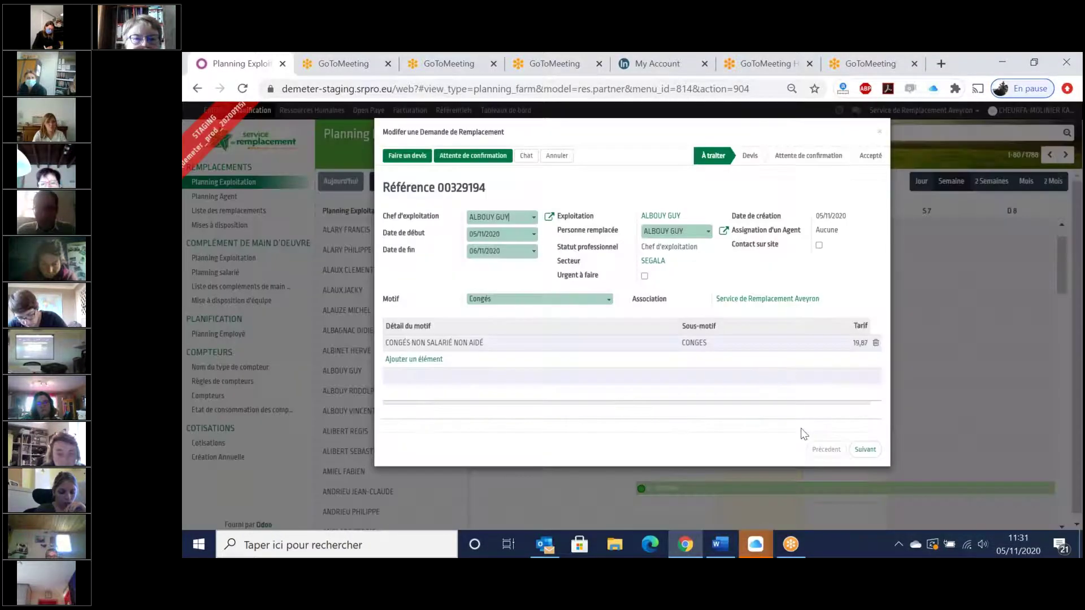
- Page through request 00329194 to its agents step, then back to dates and working hours
click(866, 451)
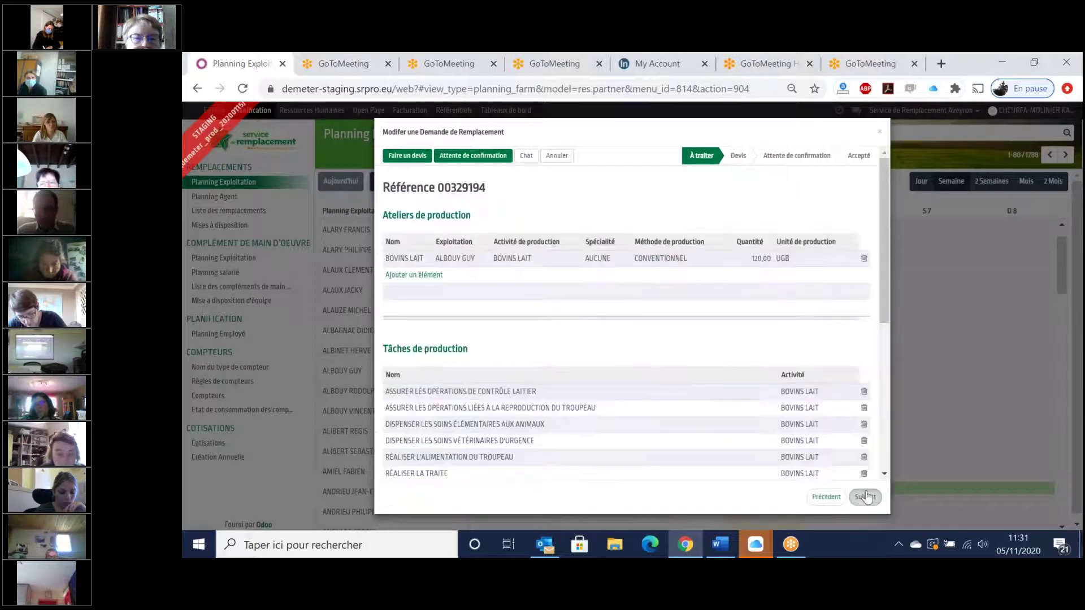
click(866, 497)
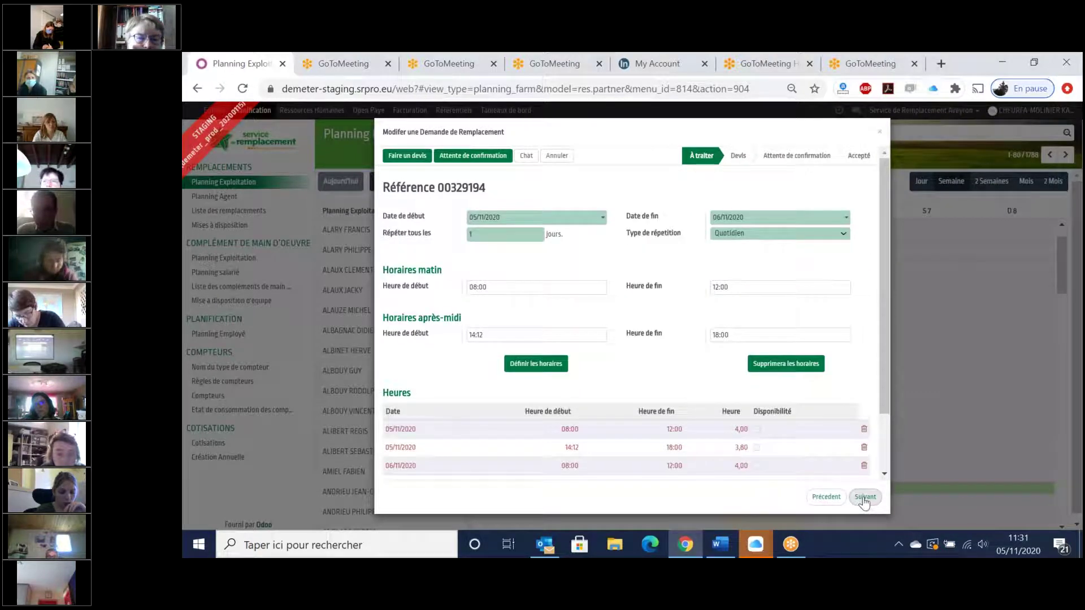
click(865, 498)
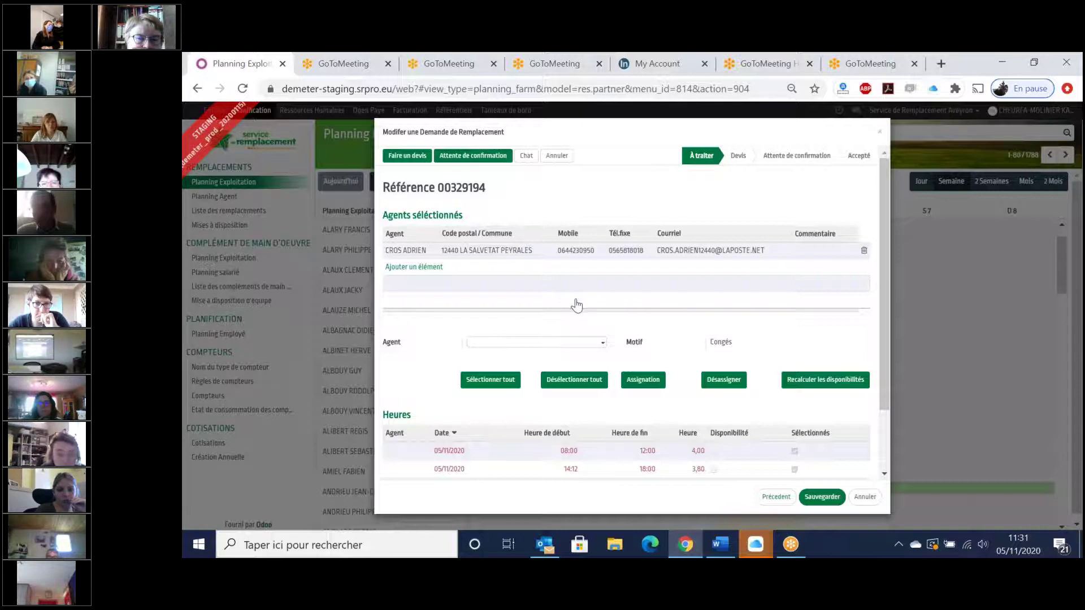
click(776, 496)
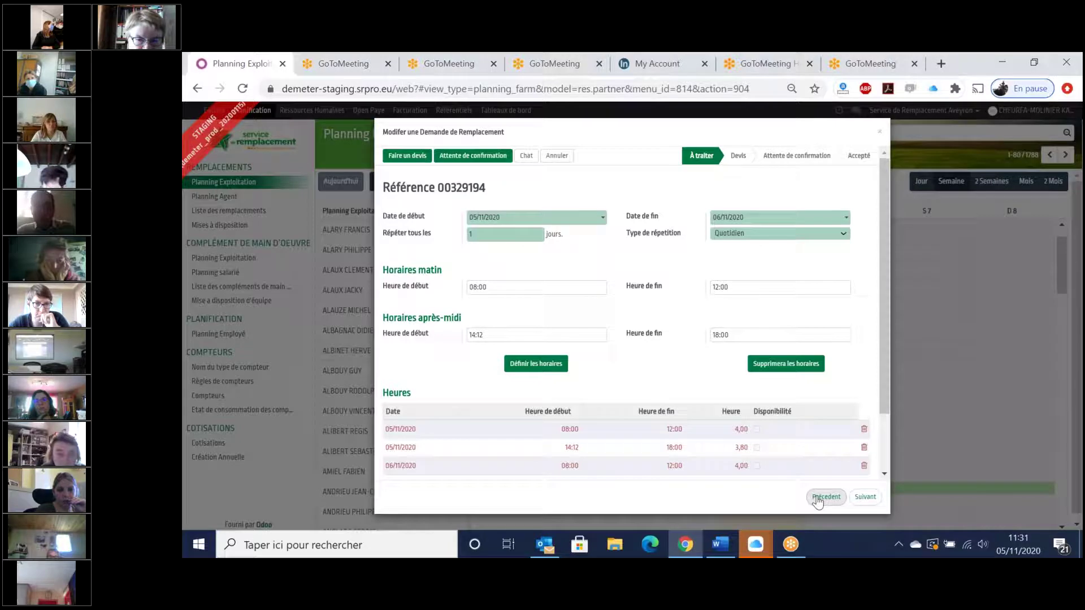
- Step request 00329194 back to its first page, then forward to the Agents sélectionnés page
click(817, 499)
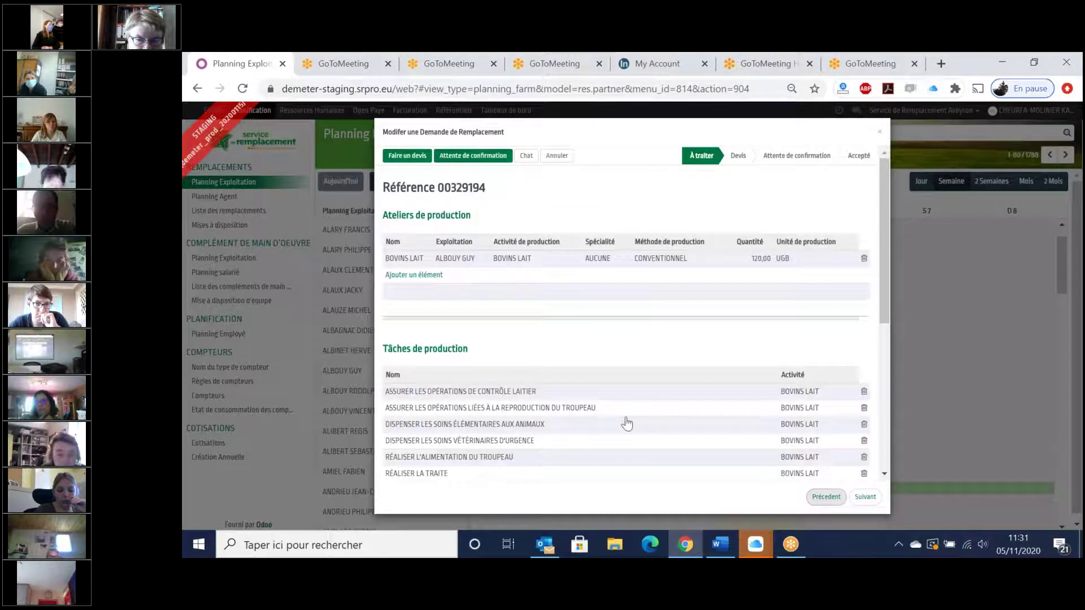
click(825, 497)
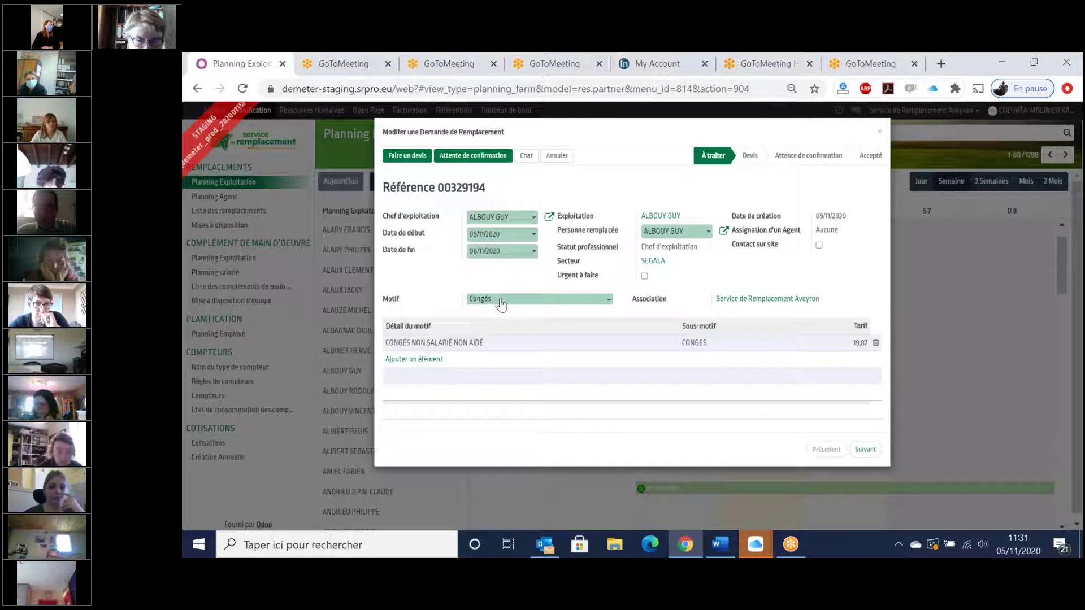
click(865, 449)
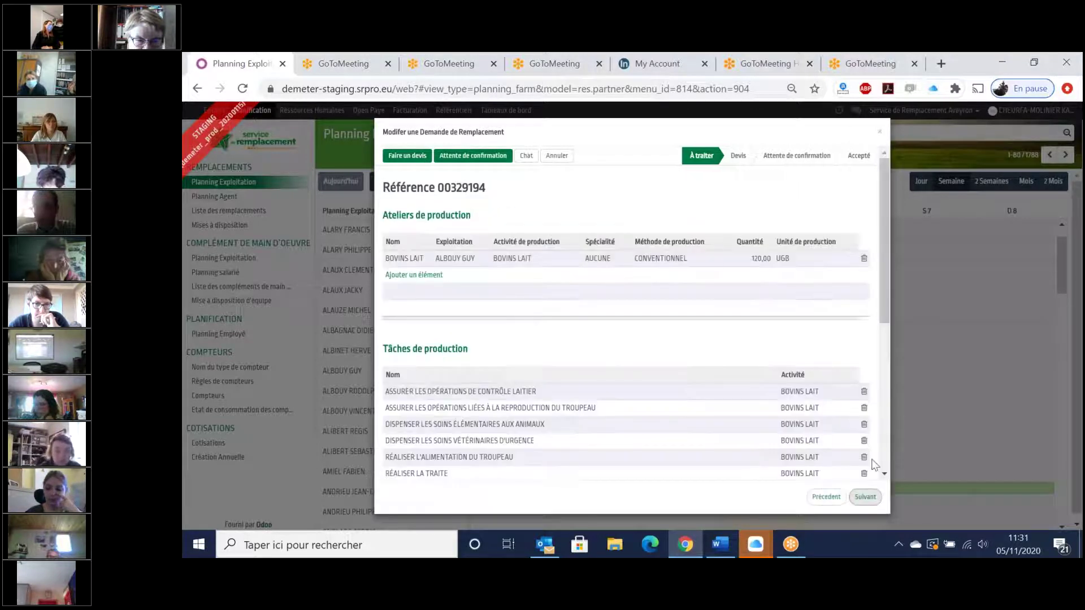
click(864, 499)
click(863, 498)
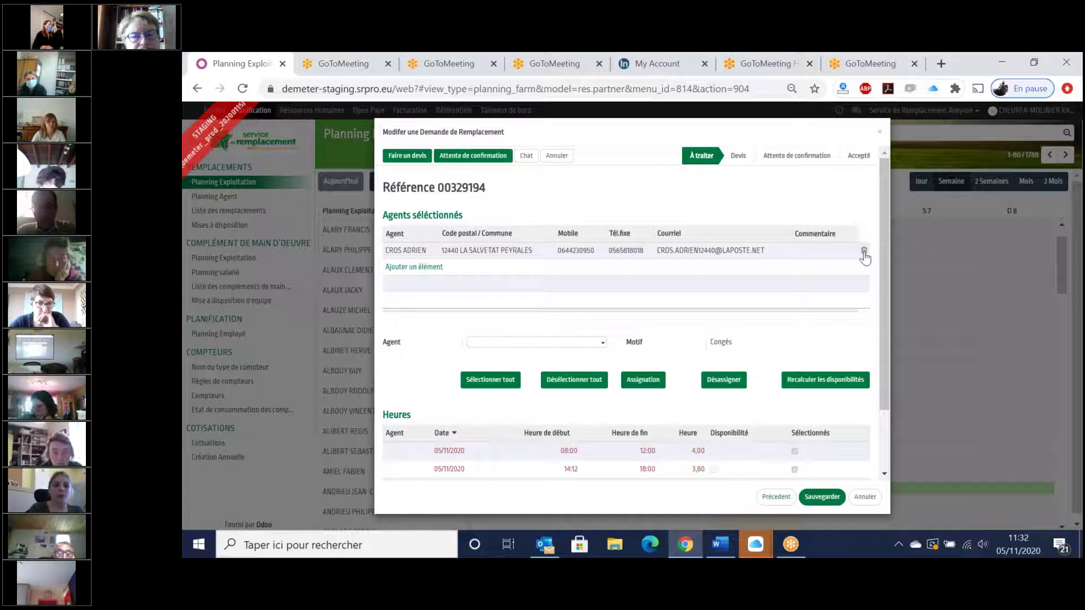
- Delete the only selected agent from request 00329194, save it, and switch to Planning Agent
click(864, 253)
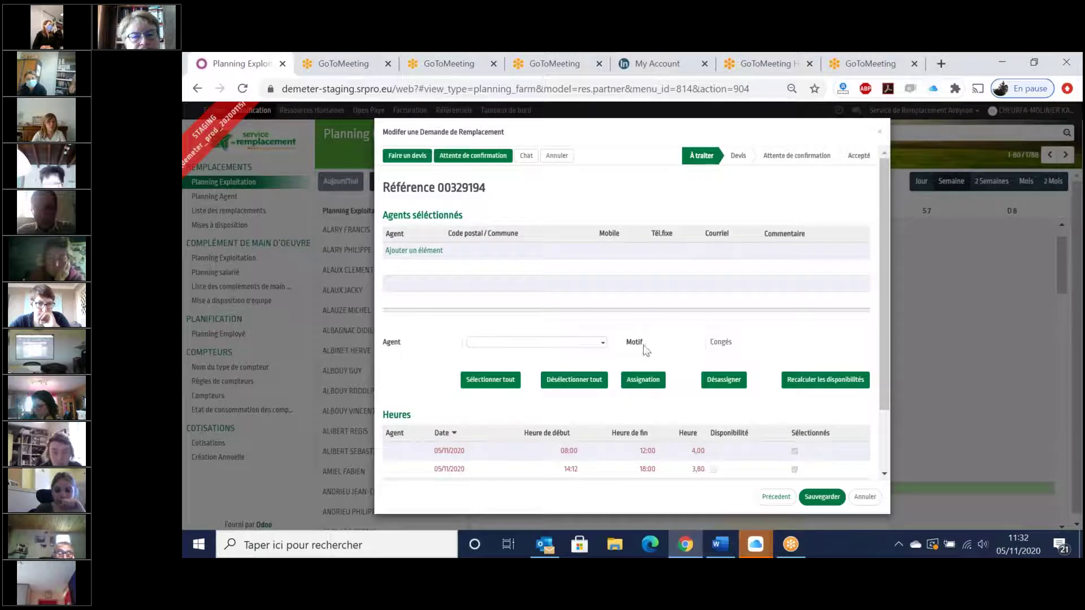
click(821, 496)
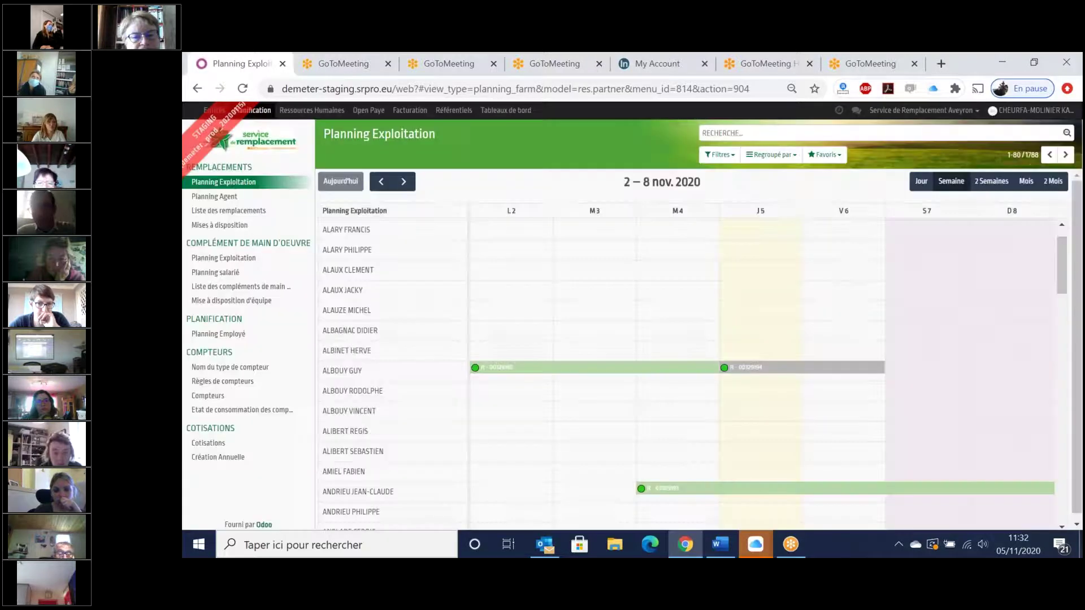
mouse_move(772, 372)
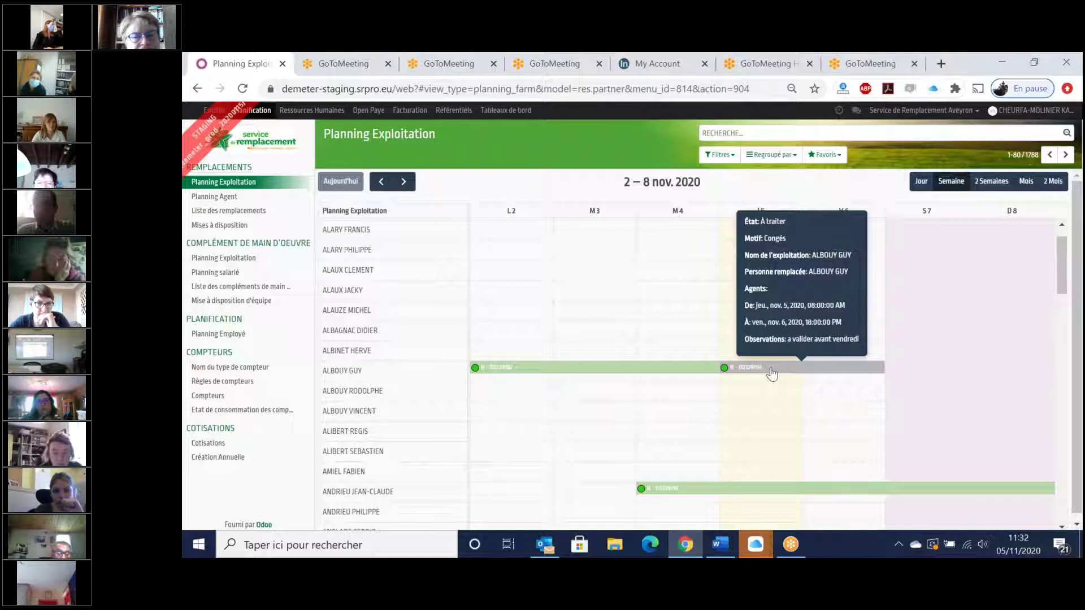
click(219, 198)
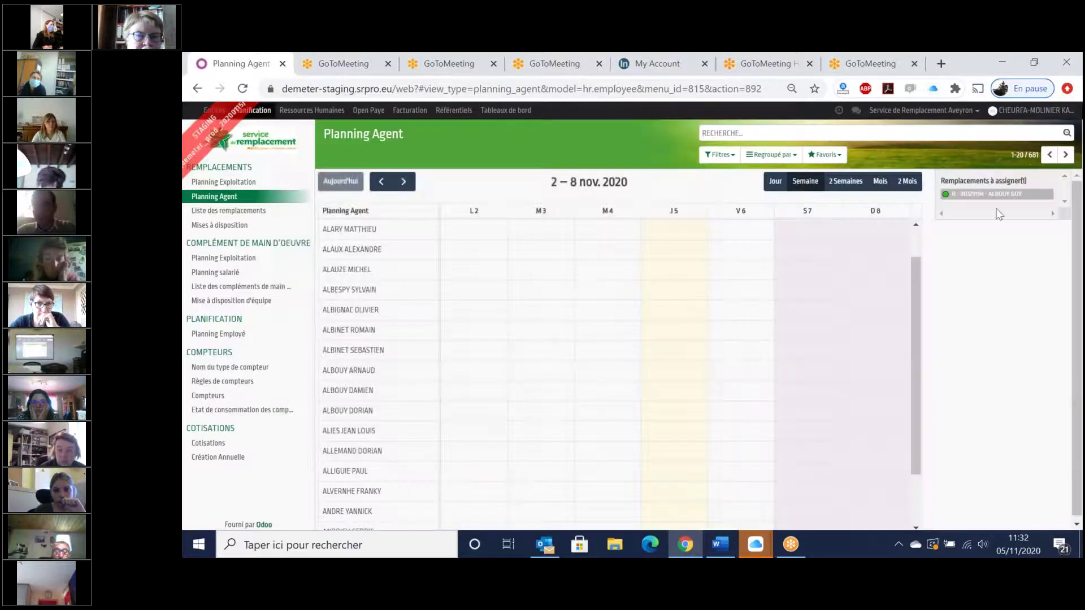
- Drag pending replacement 00329194 onto an agent's schedule and confirm it with Assignation
drag(995, 194, 854, 264)
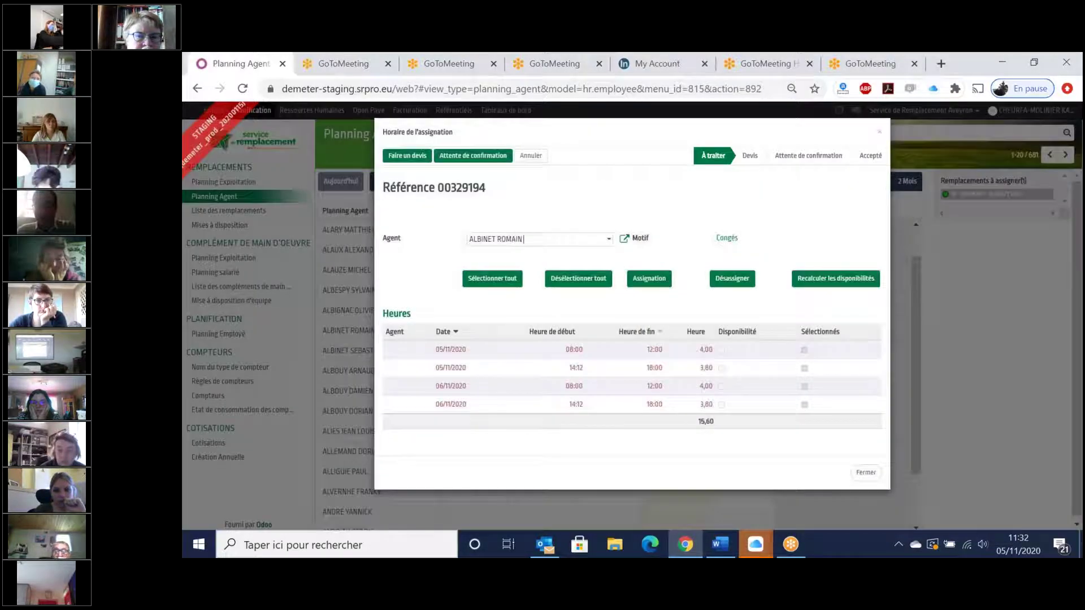
click(648, 283)
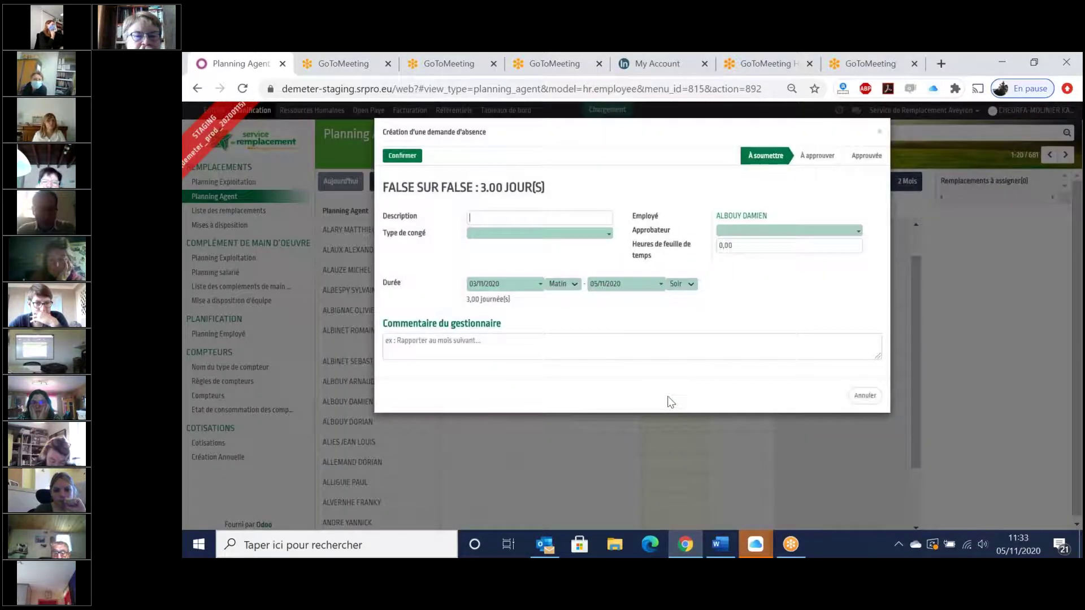
- Describe the absence as 'CP NOVEMBRE 2020' and set its leave type to Congés payés
text(CP)
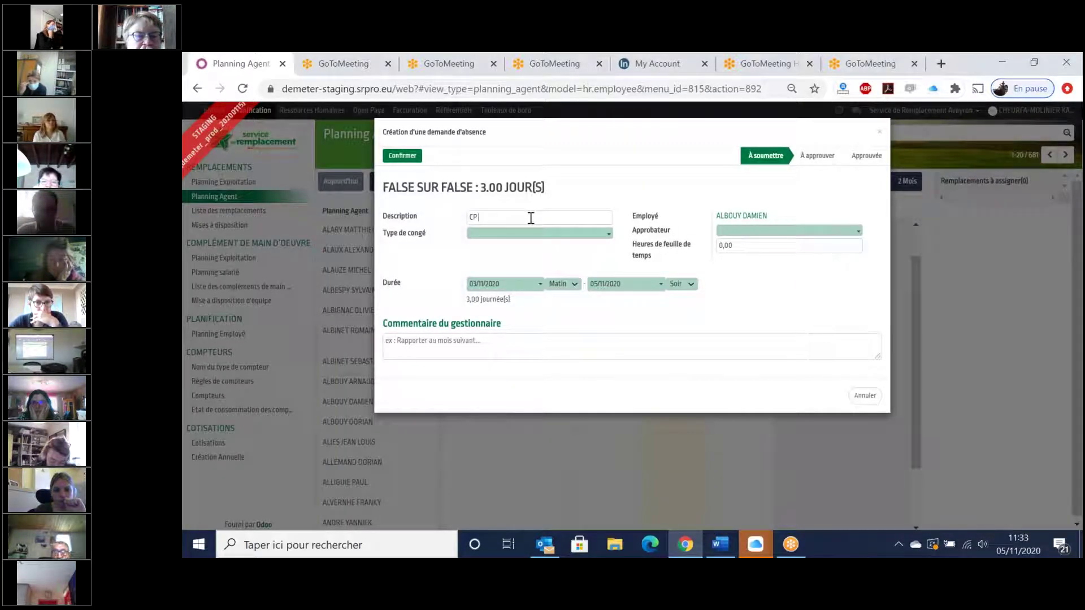
text( NOVEM)
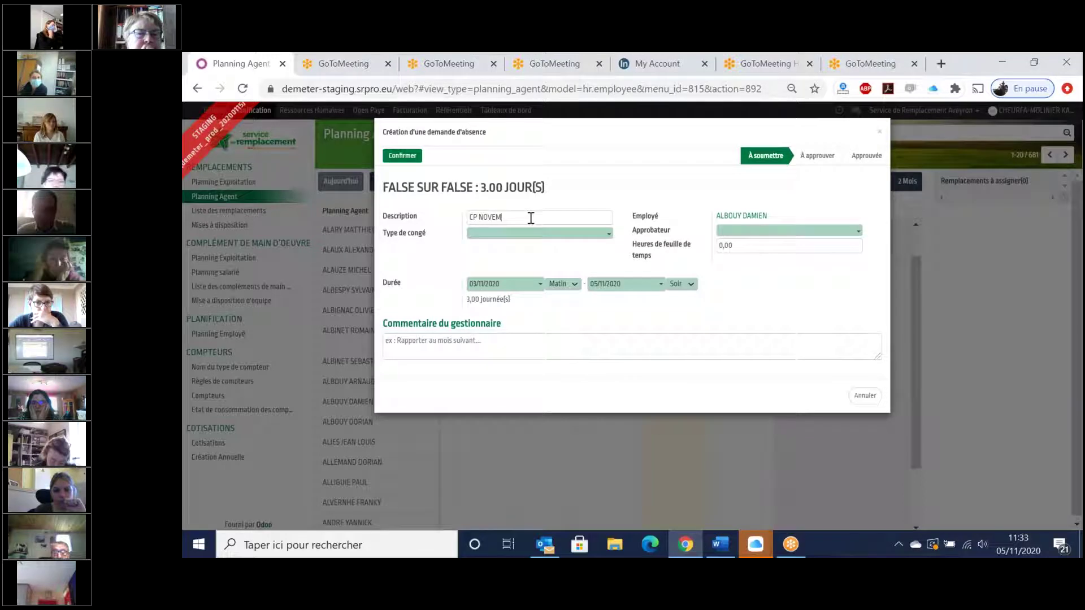
text(BRE 2020)
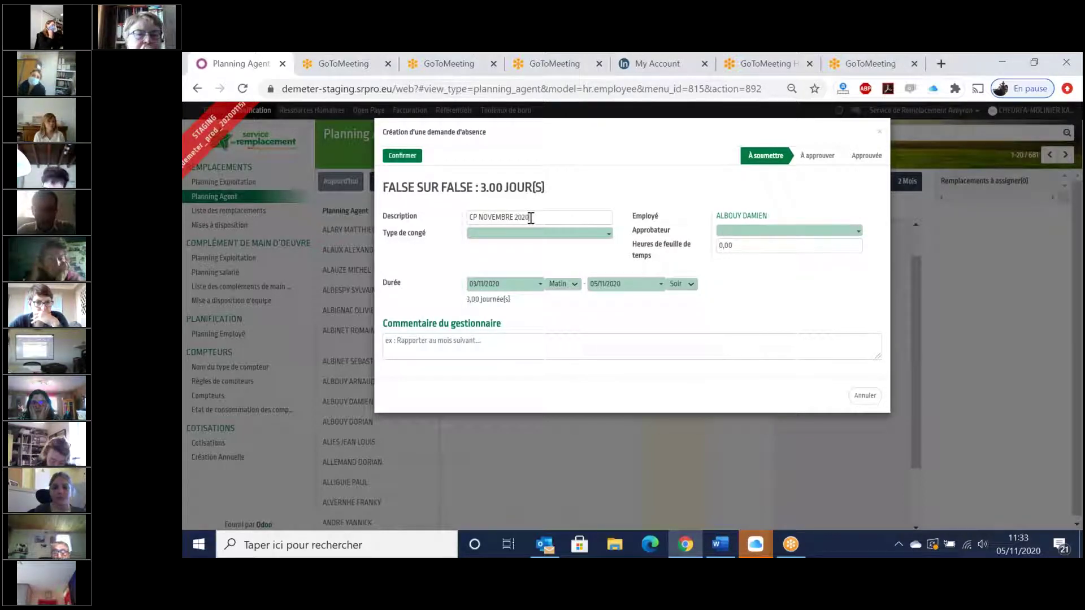
click(527, 243)
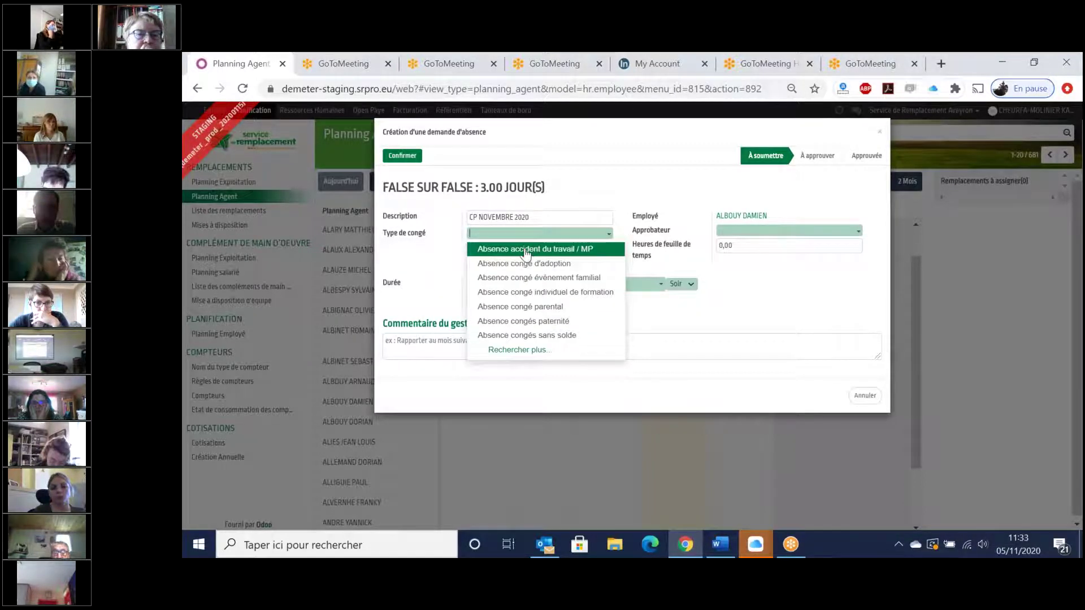
click(529, 352)
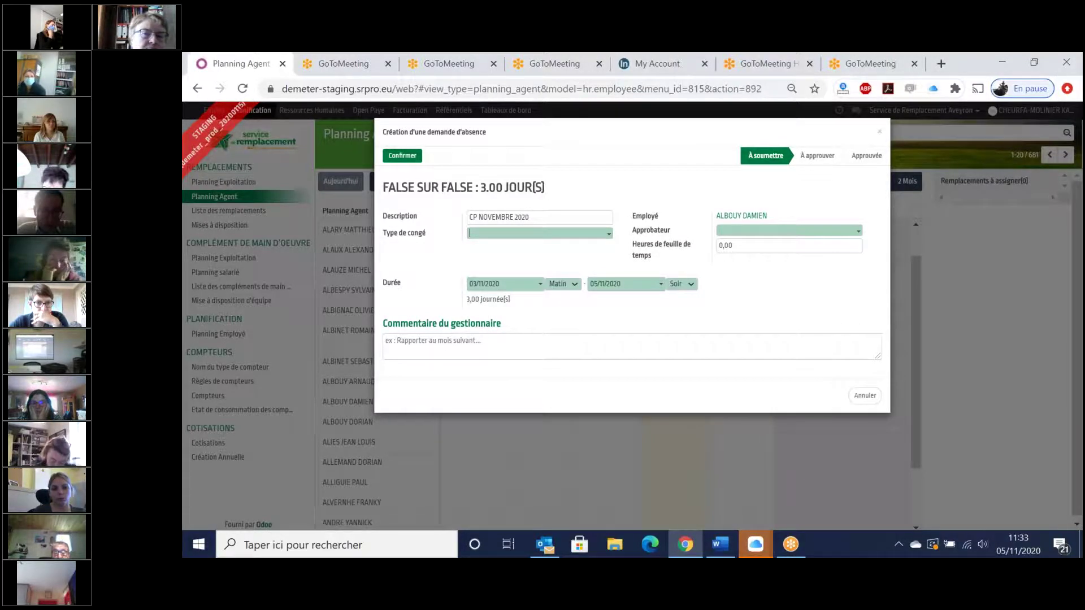
scroll(545, 364, down, 3)
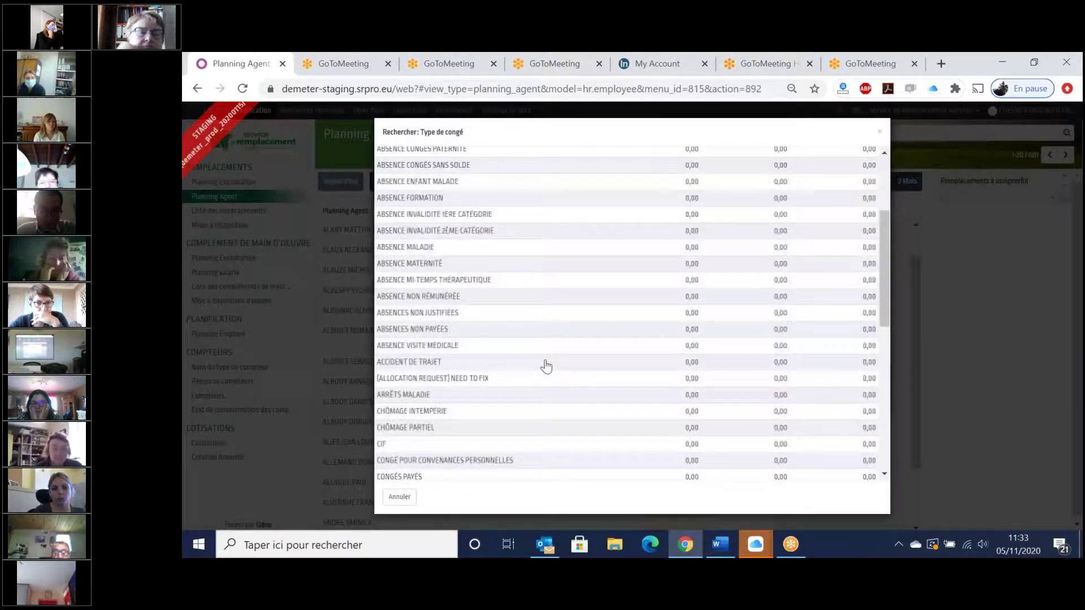
scroll(545, 363, down, 1)
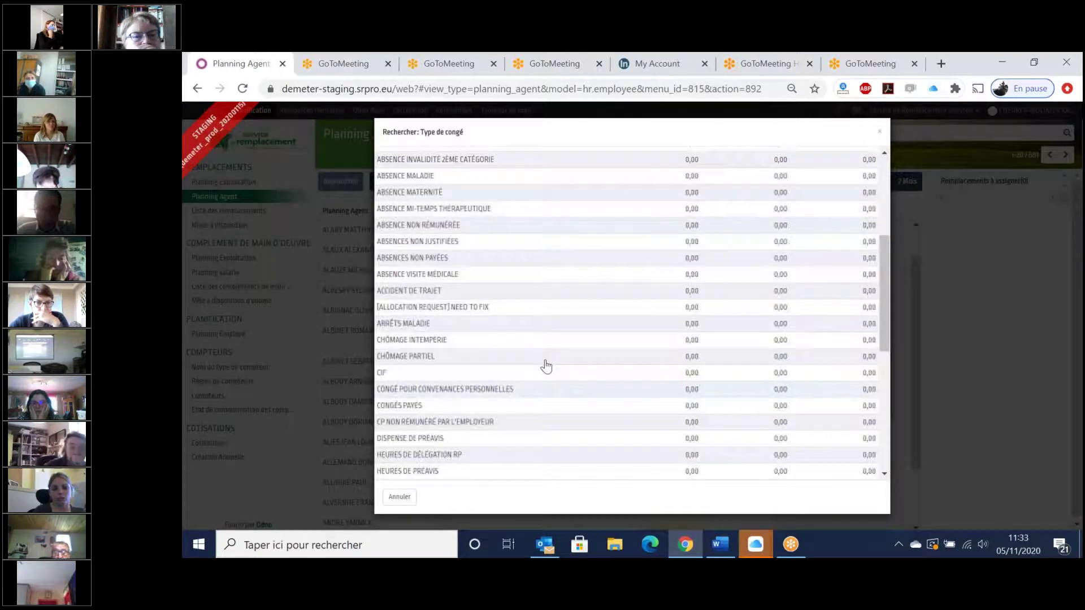
click(545, 364)
- Choose an approver, then confirm and approve the absence request, dismissing the server error
click(768, 241)
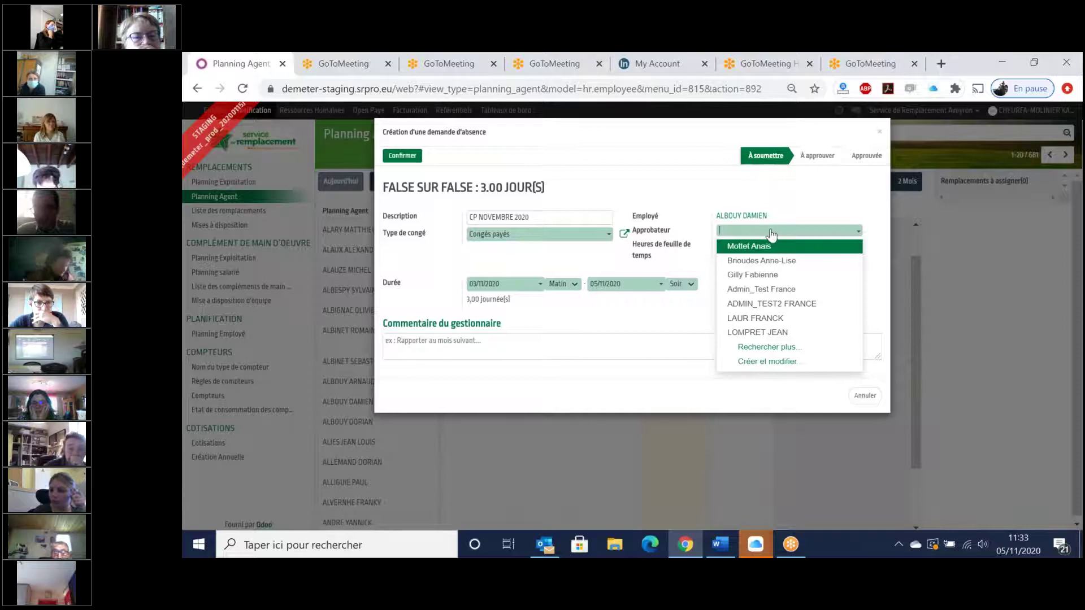
click(762, 320)
click(396, 154)
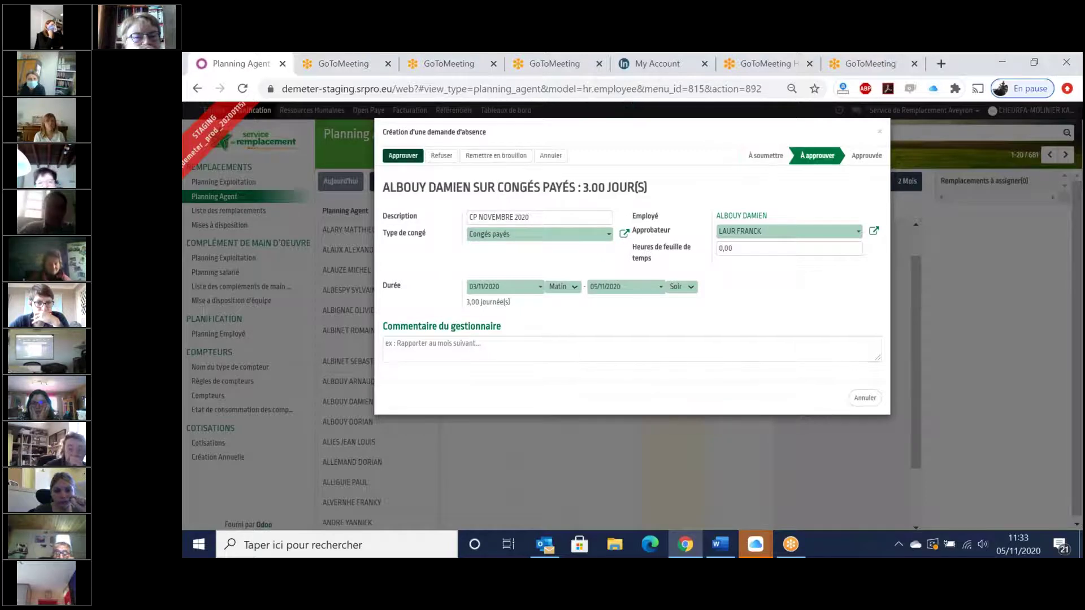
click(403, 155)
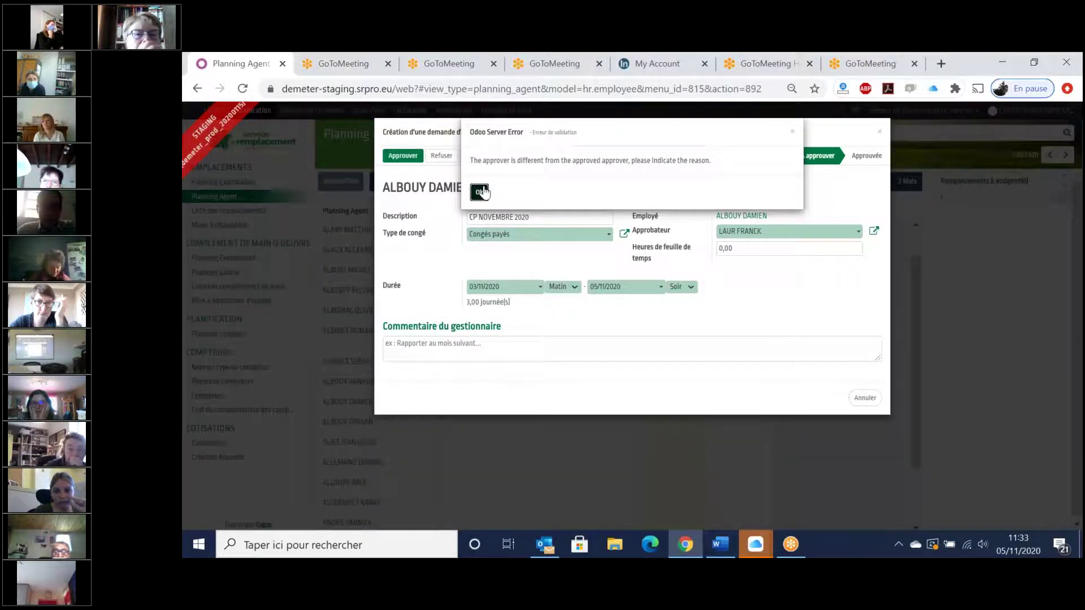
click(480, 189)
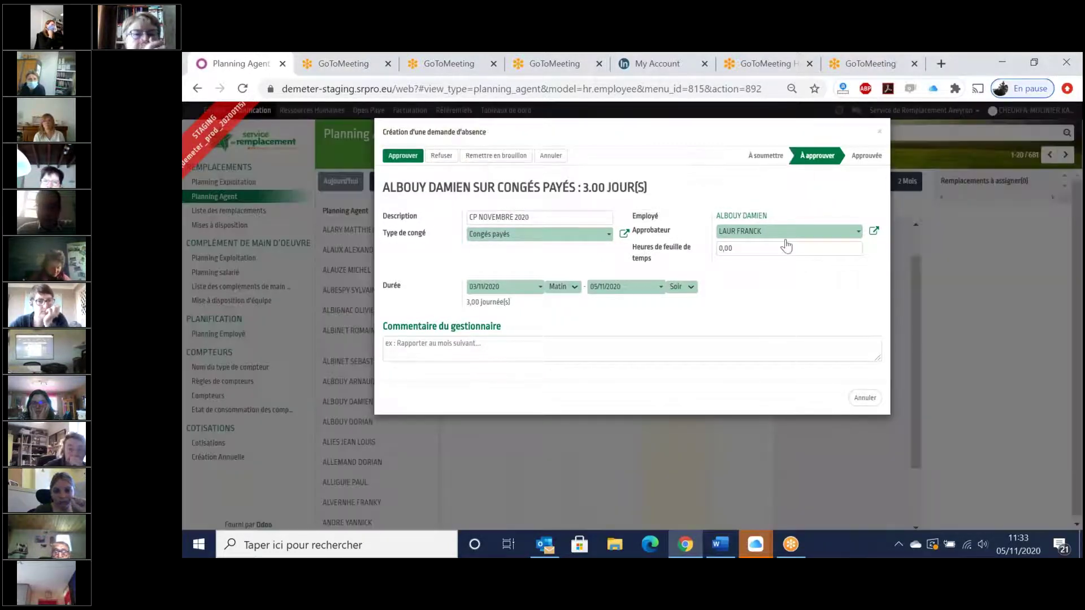
- Replace the absence's approver with a different person found by name search
click(787, 237)
click(788, 239)
triple_click(787, 239)
text(KARI)
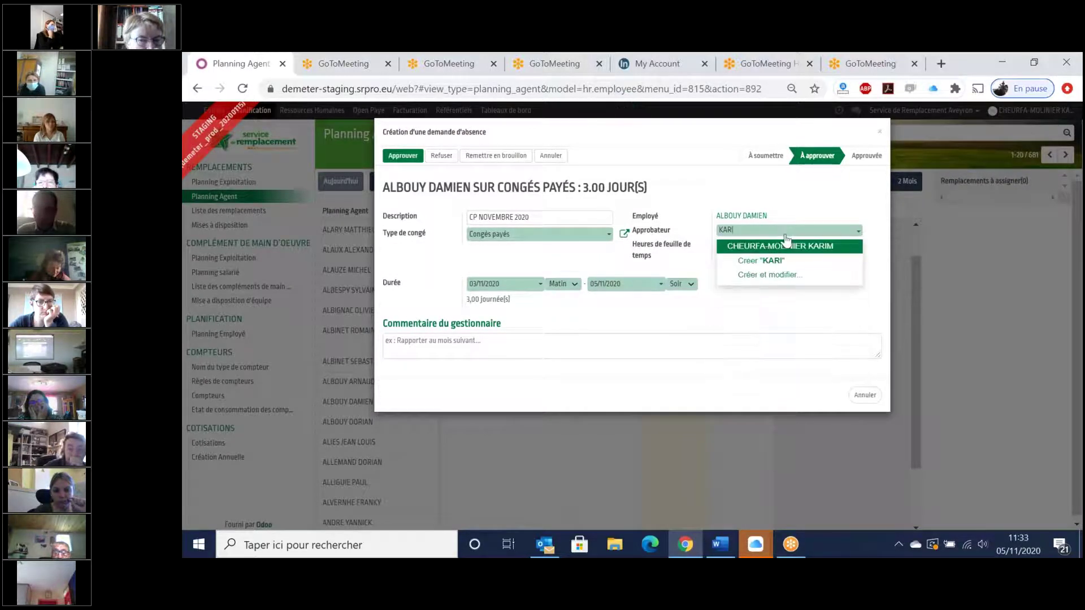
click(788, 246)
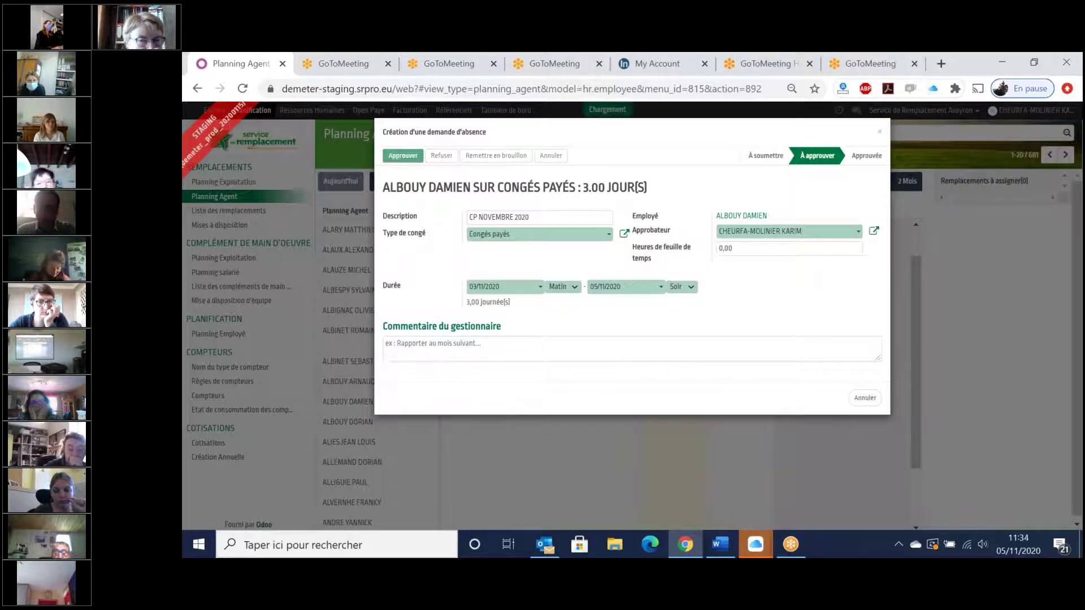
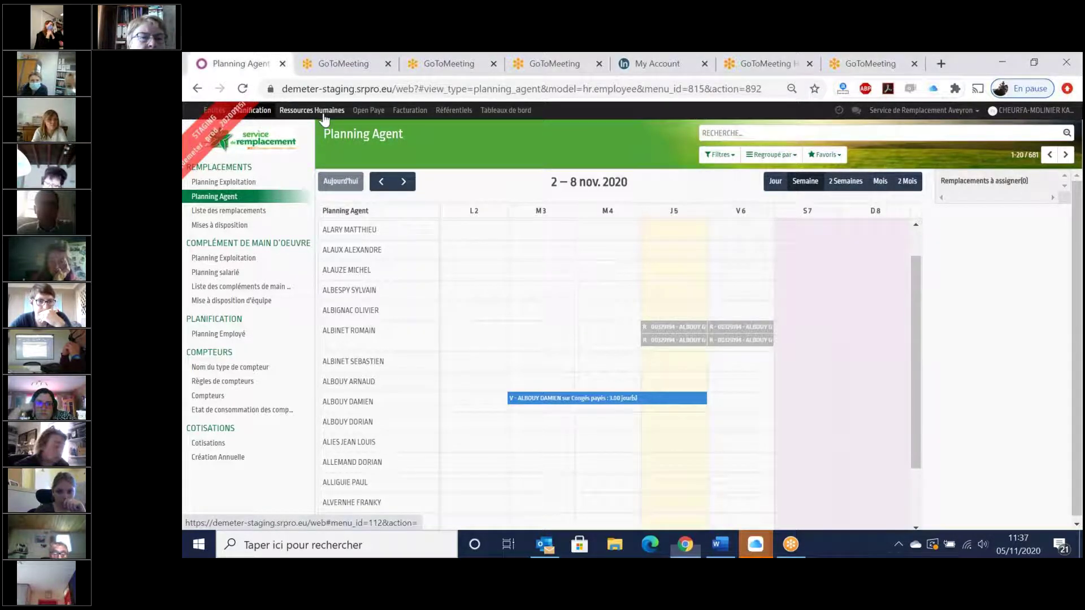
- Open the employee's job sheet from Ressources Humaines > Fiche de postes
click(324, 112)
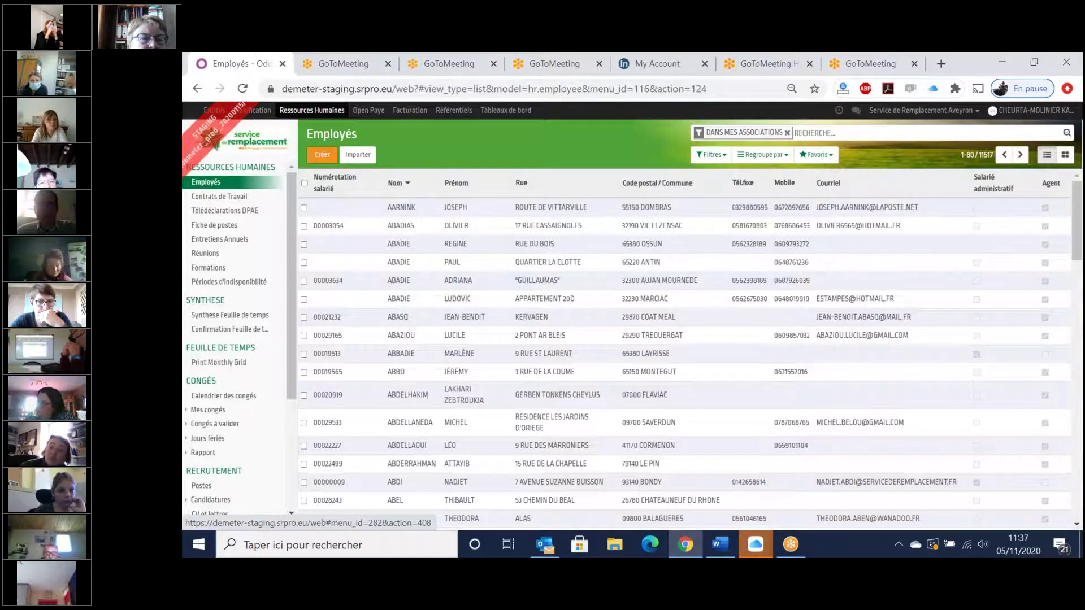
click(218, 225)
click(620, 202)
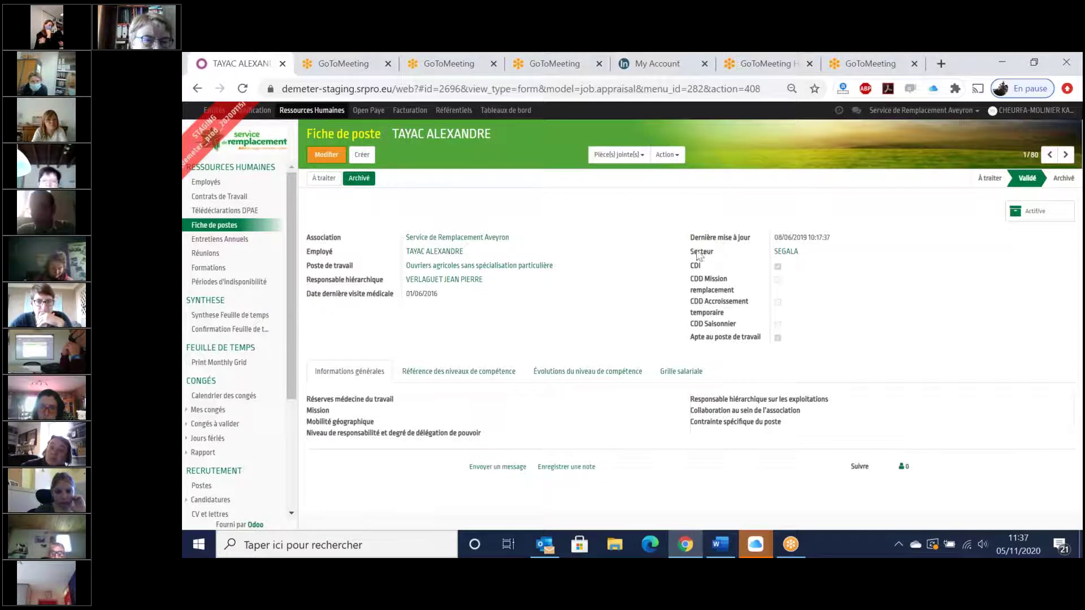
- Highlight details on the job sheet, then go to the Planning Exploitation schedule
drag(697, 257, 686, 266)
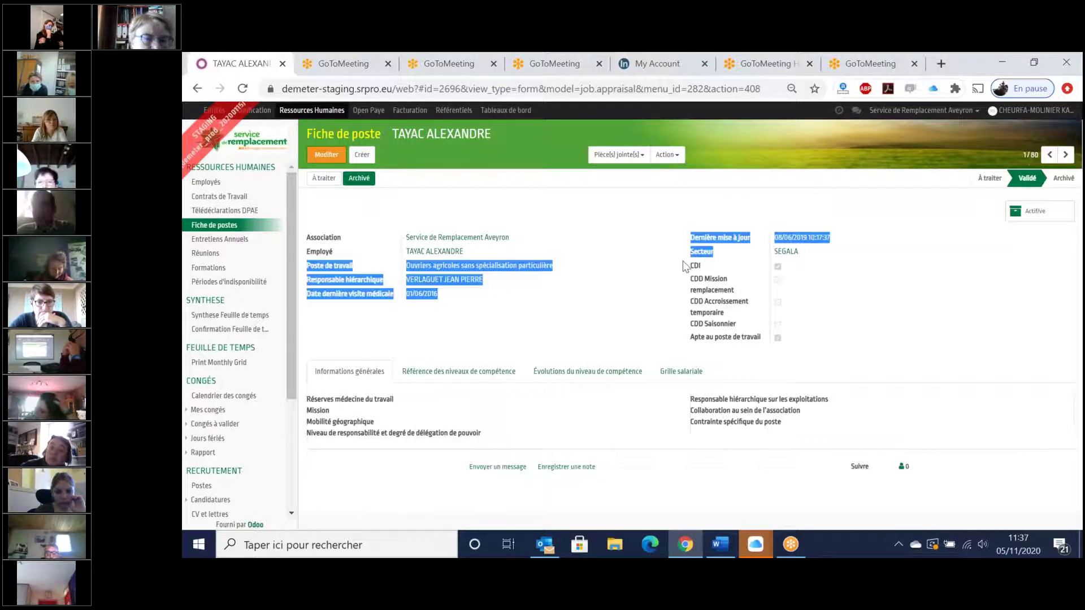
click(686, 265)
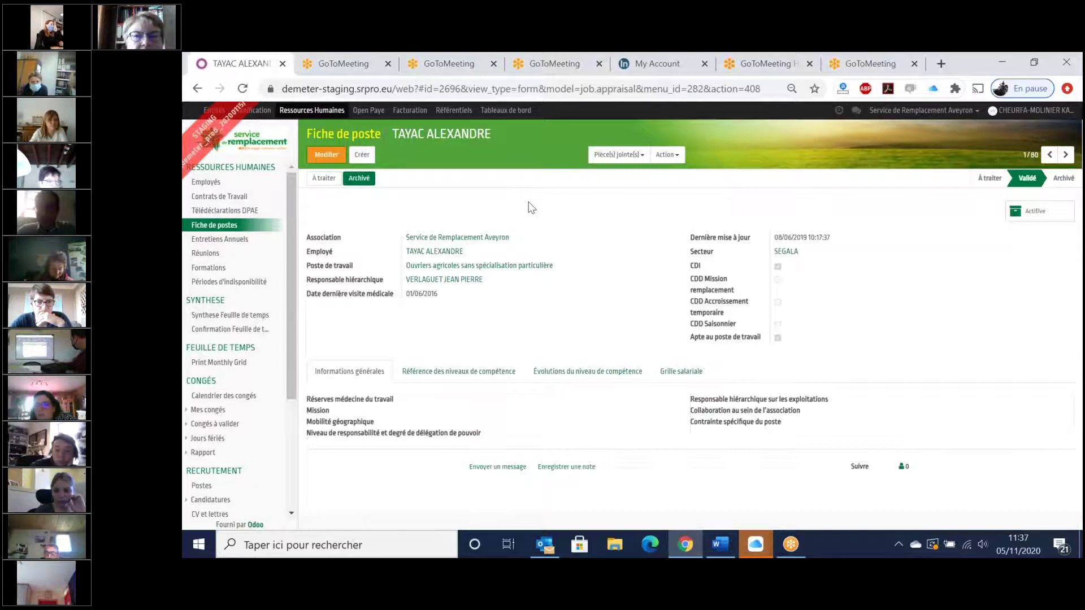
click(260, 112)
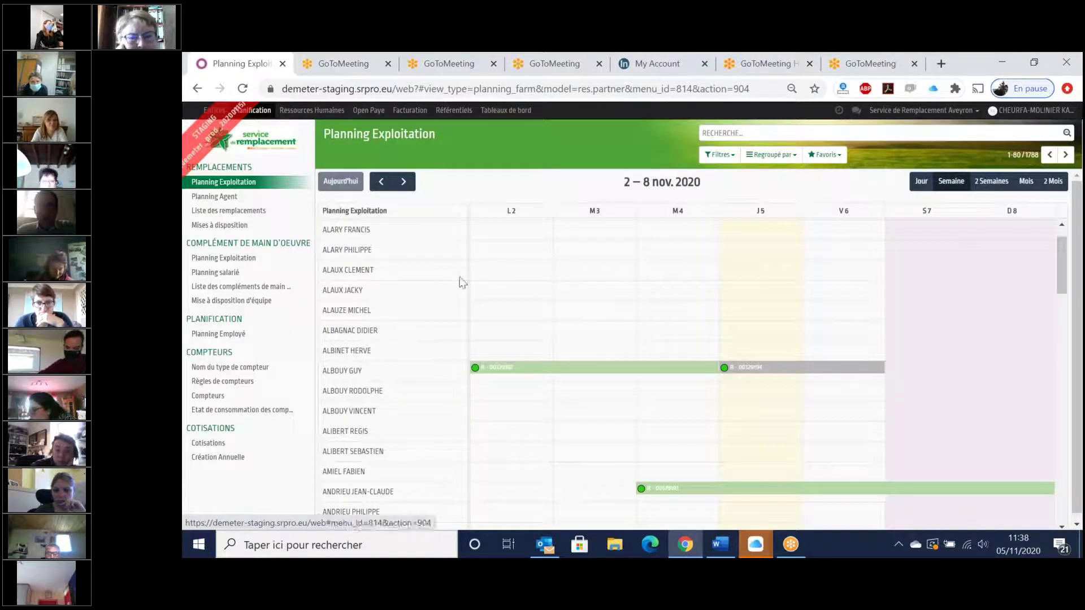
click(752, 373)
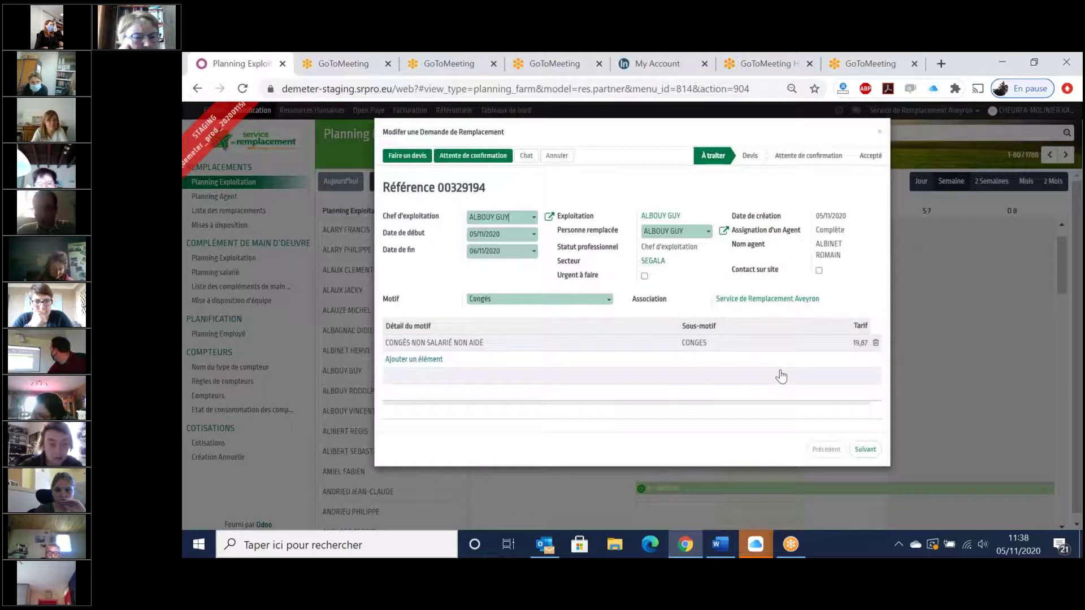
click(866, 449)
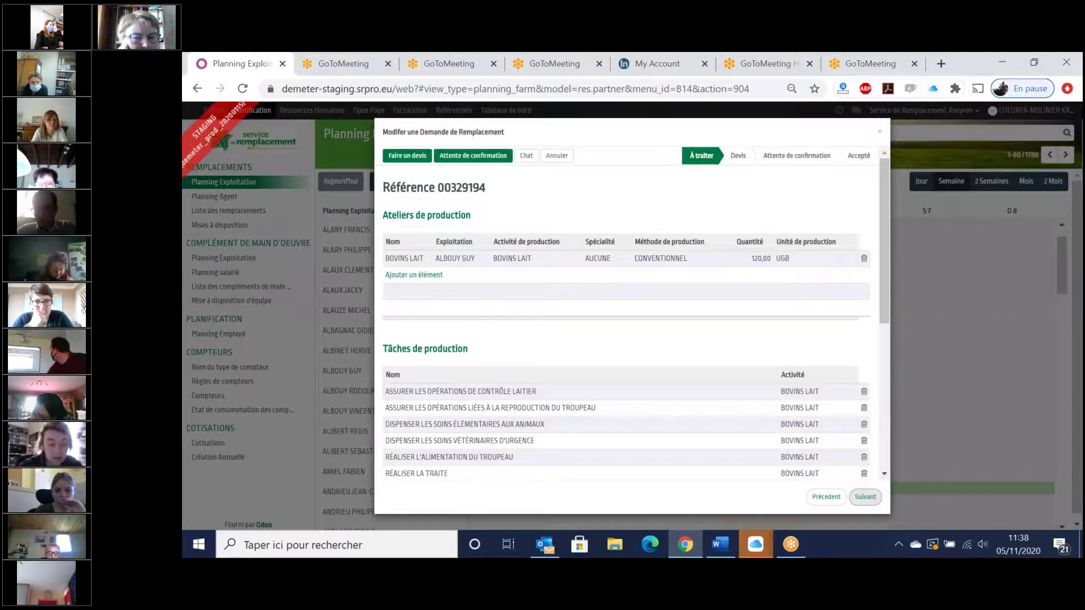
scroll(860, 416, down, 10)
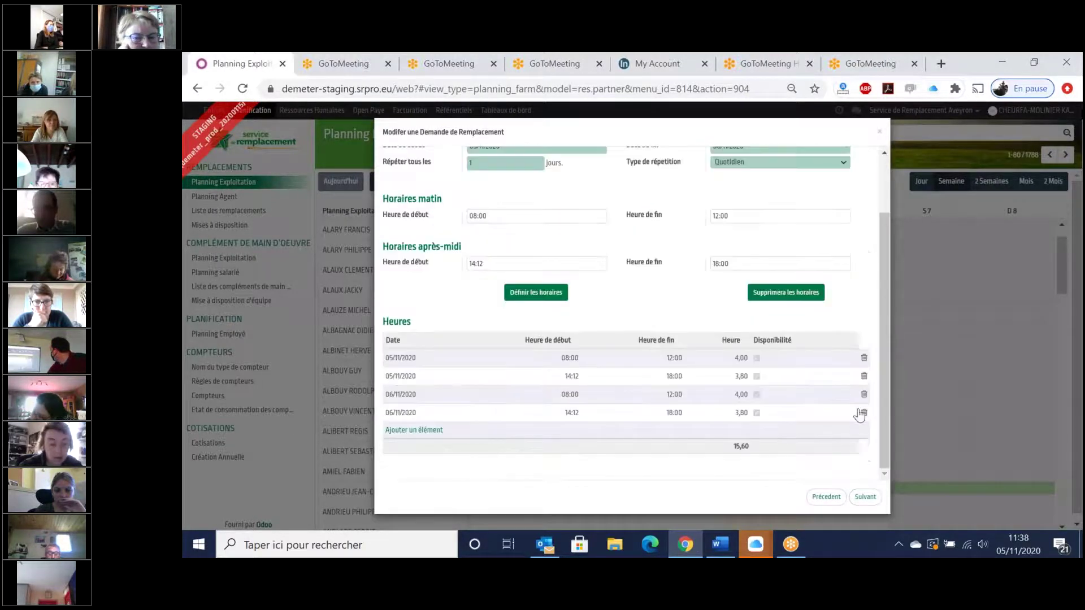
click(879, 136)
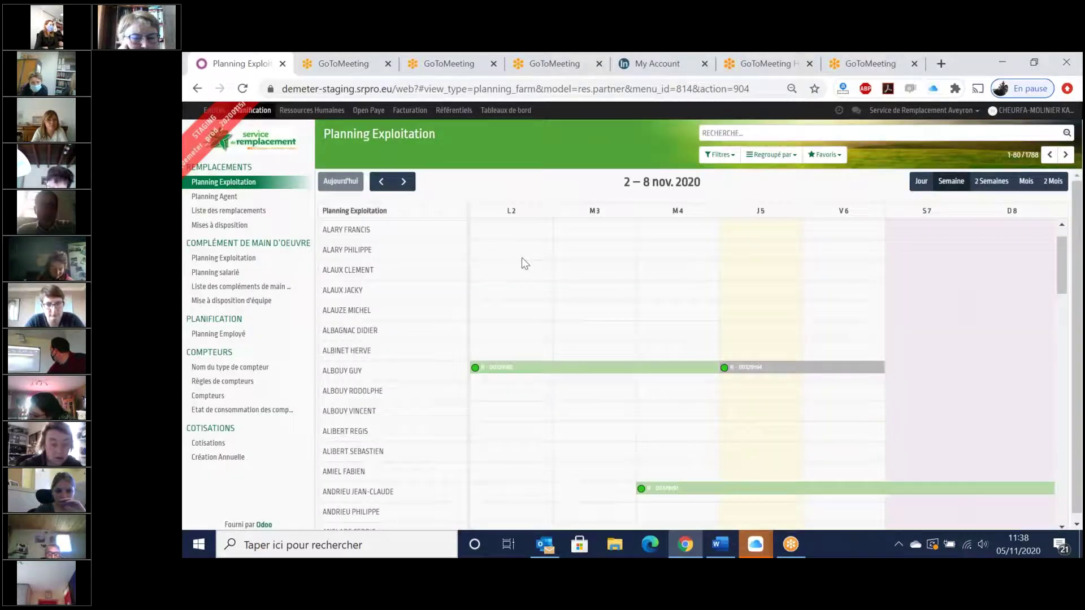
- Open replacement request 00329194 from the list and view its Horaires schedule hours
click(229, 212)
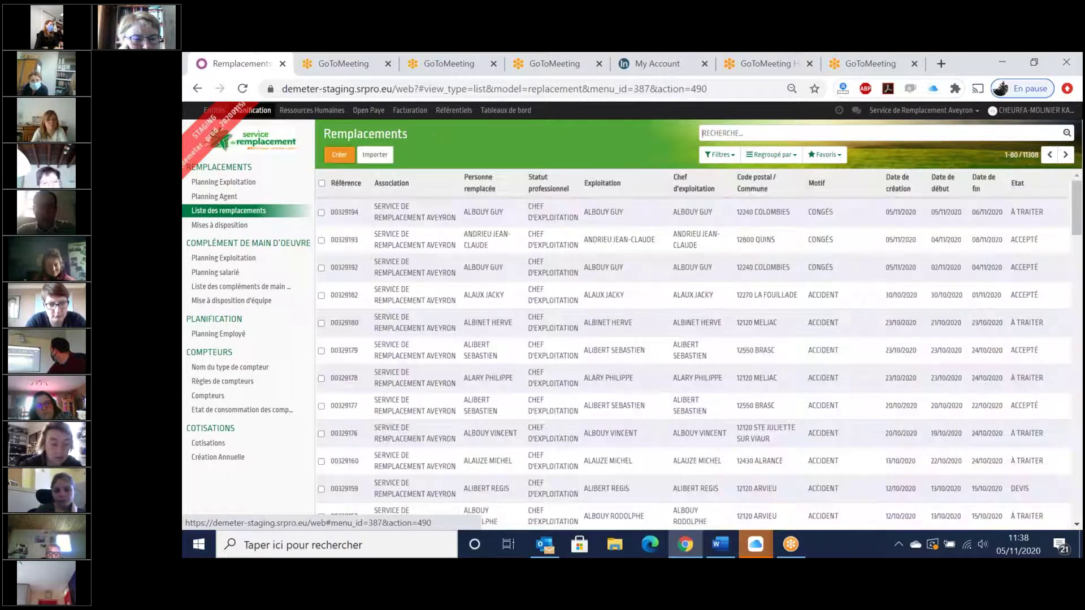
click(443, 212)
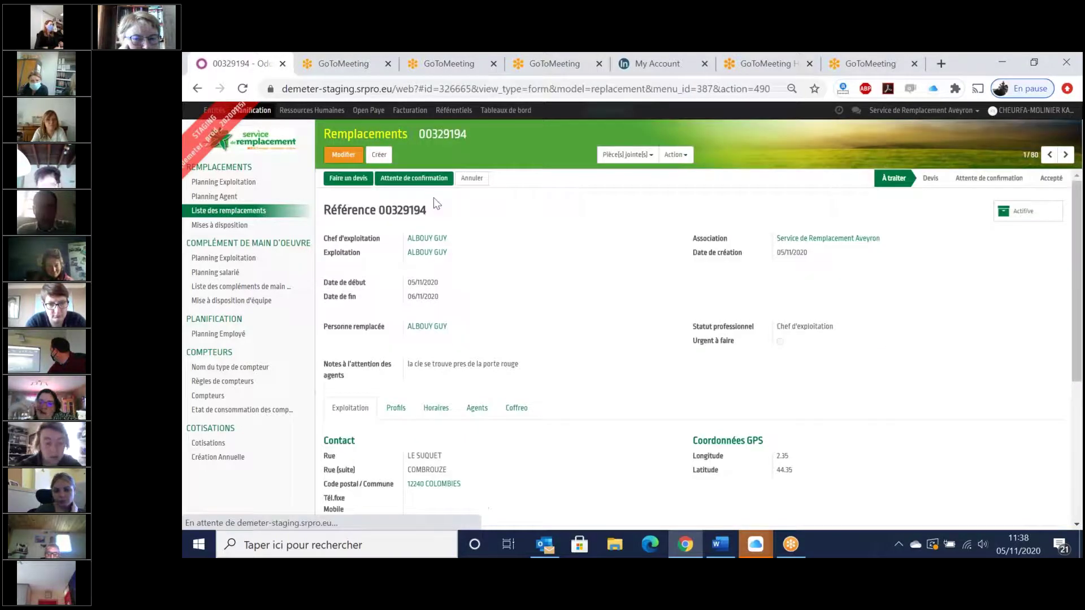
click(436, 428)
scroll(640, 434, down, 3)
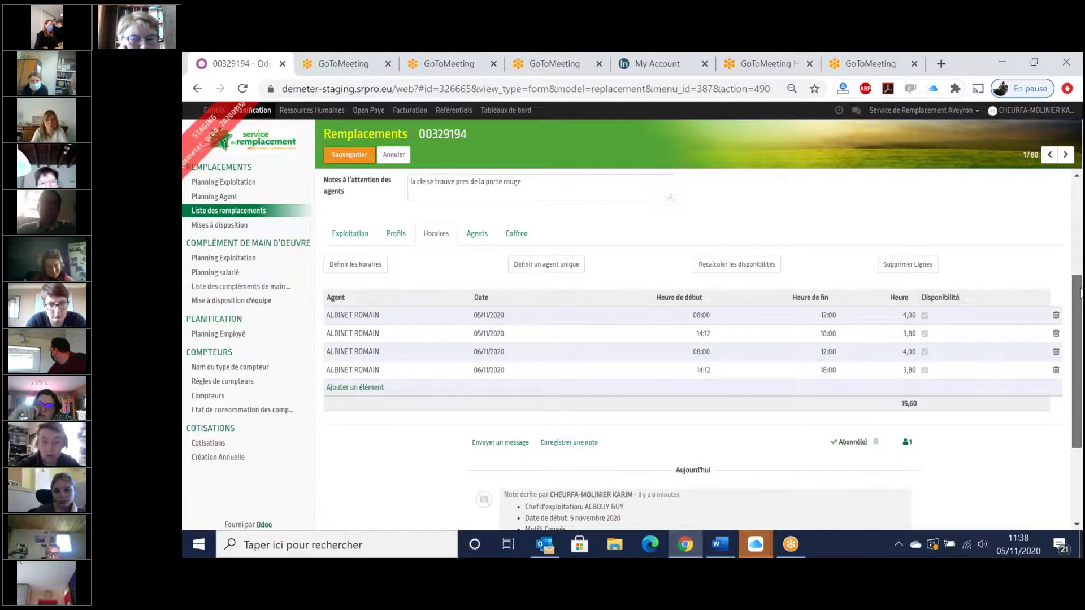
scroll(1080, 293, up, 1)
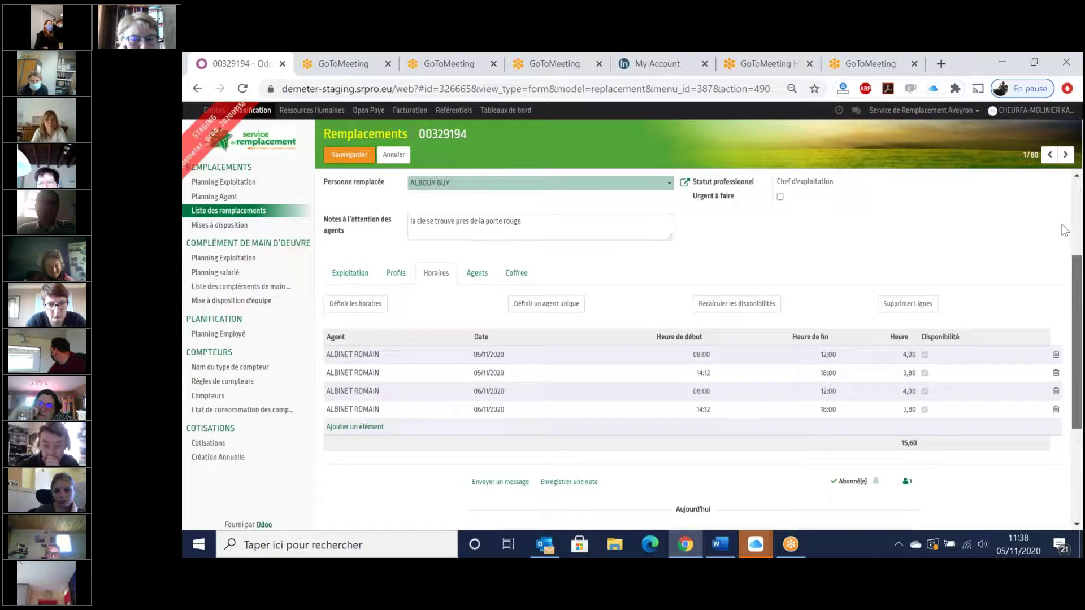
- Return to the Remplacements list, briefly switching to the Word document and back
click(352, 136)
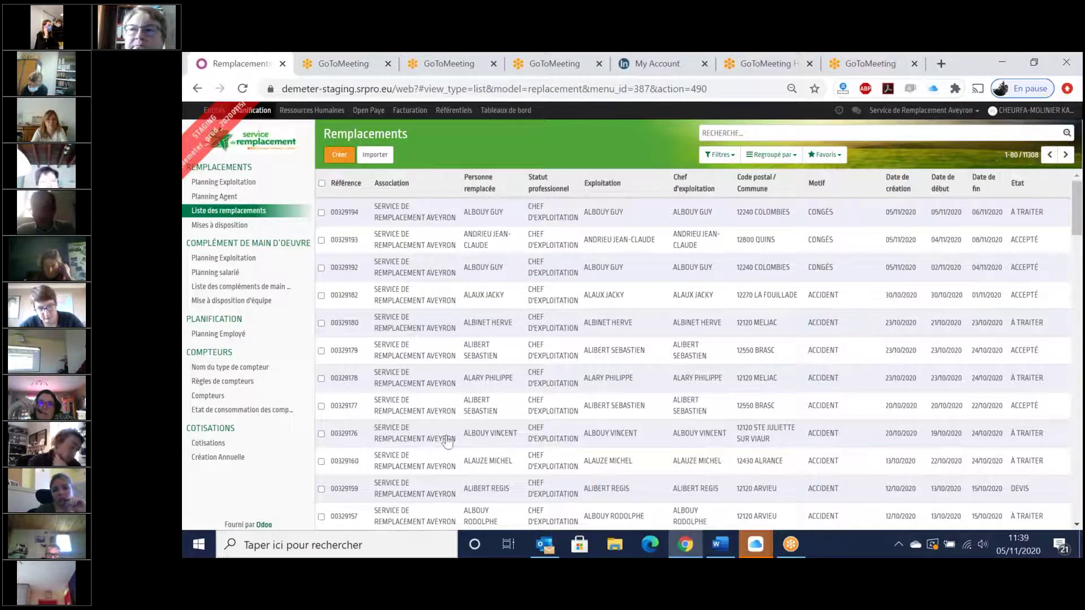
click(721, 551)
click(721, 551)
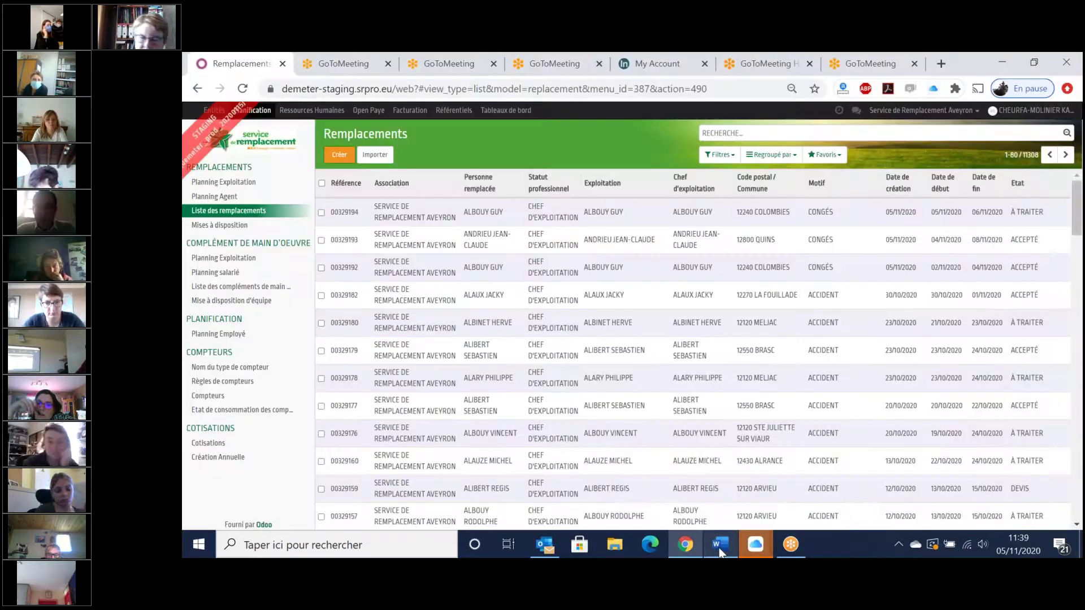